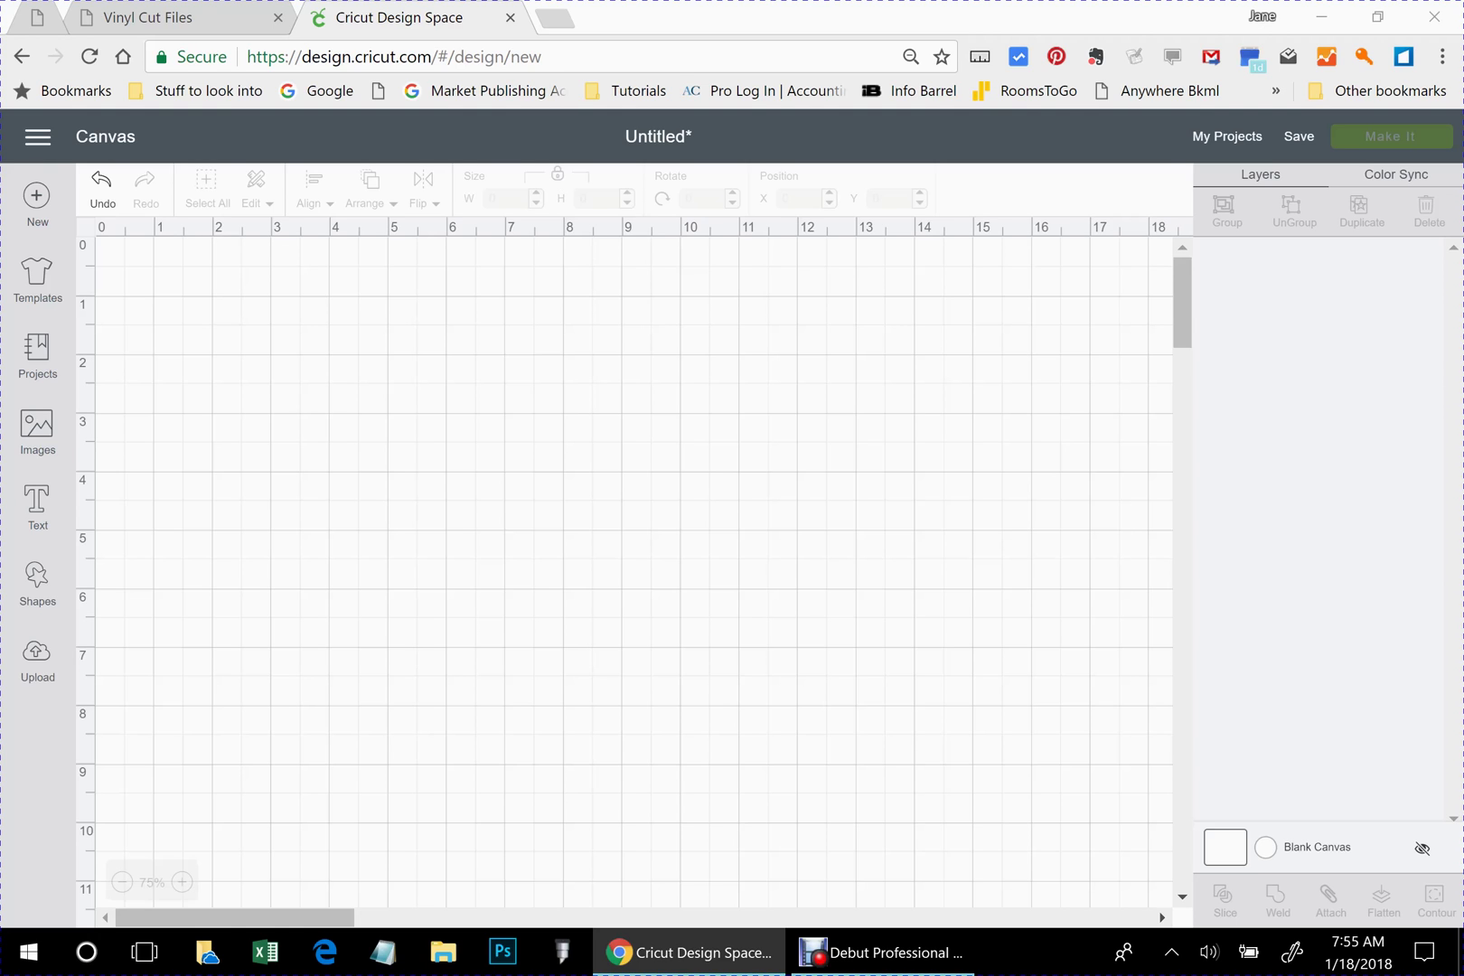
# - Upload arrowset1.svg as an image, save it under the name arrowset1 and insert it on the canvas
pyautogui.click(37, 659)
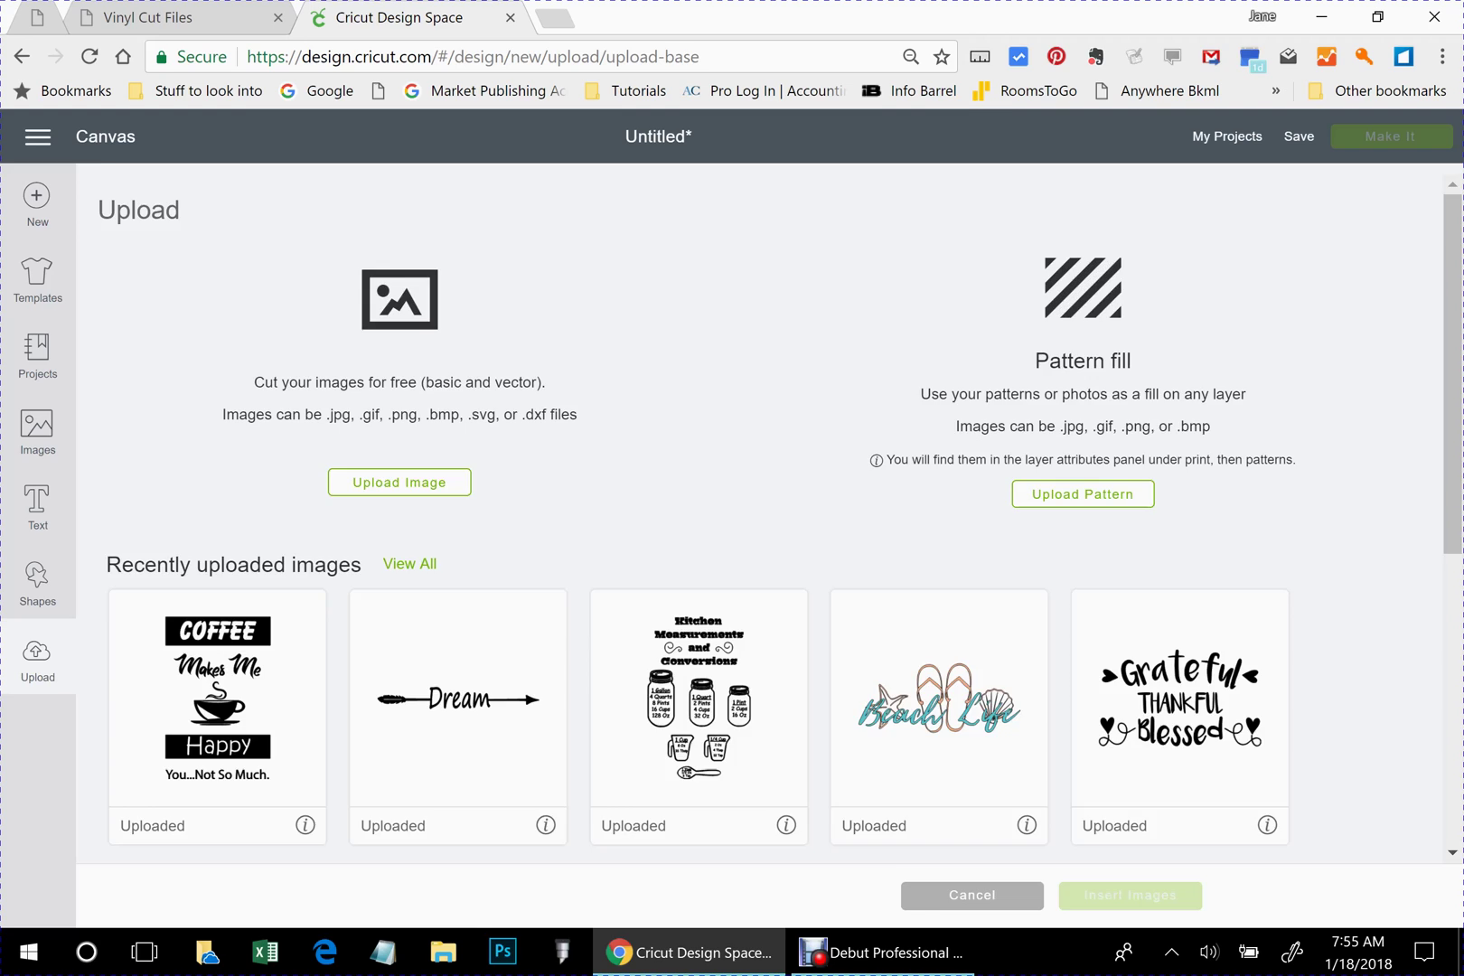
pyautogui.click(399, 482)
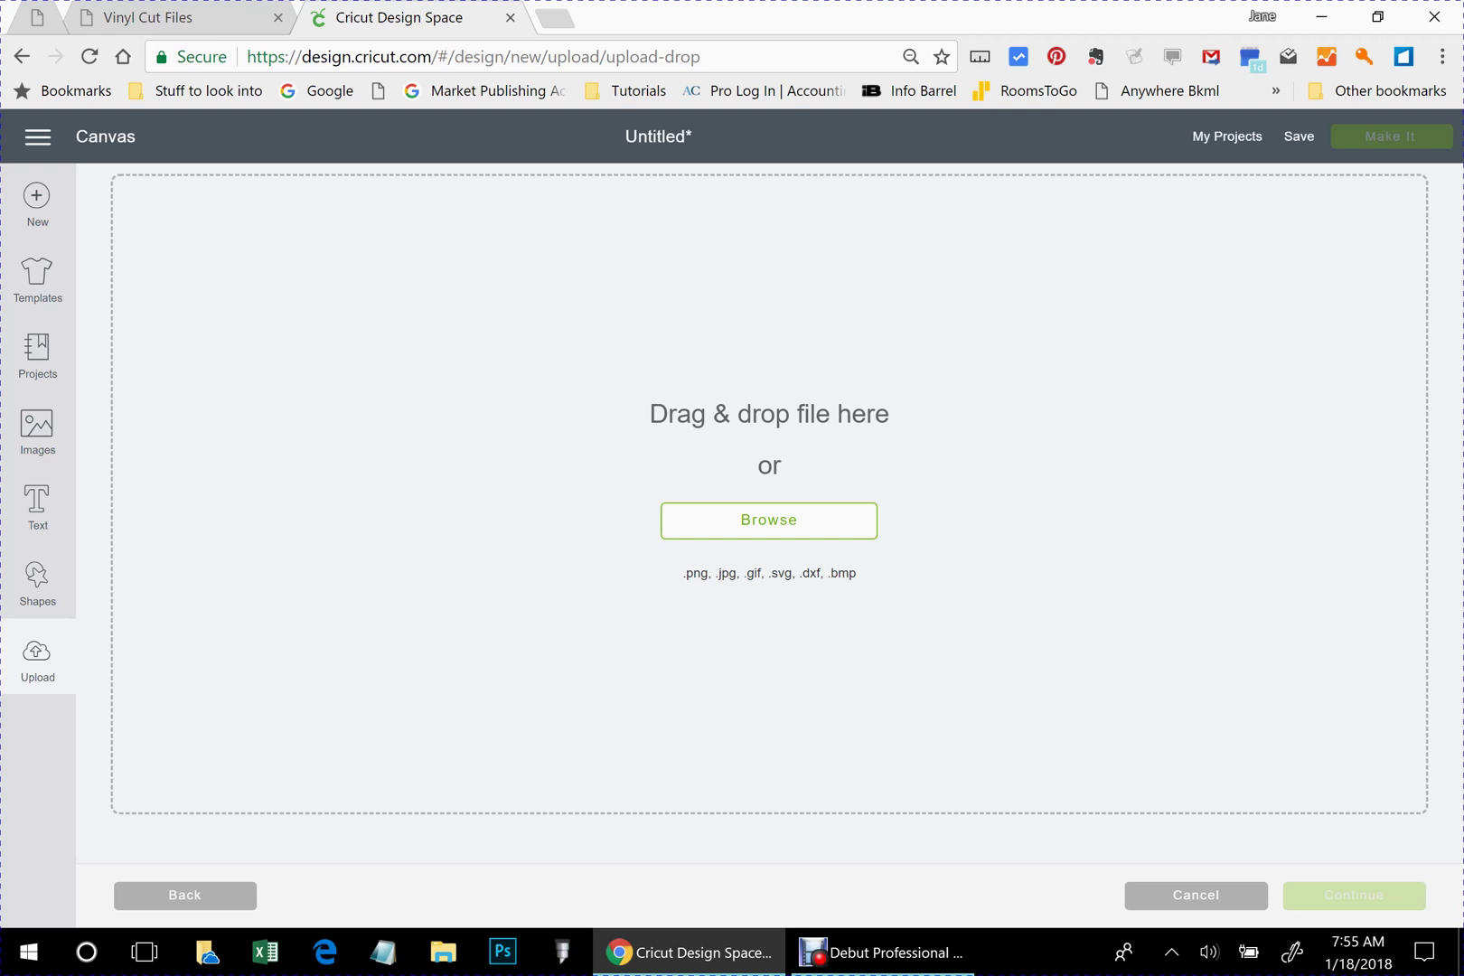
pyautogui.click(755, 509)
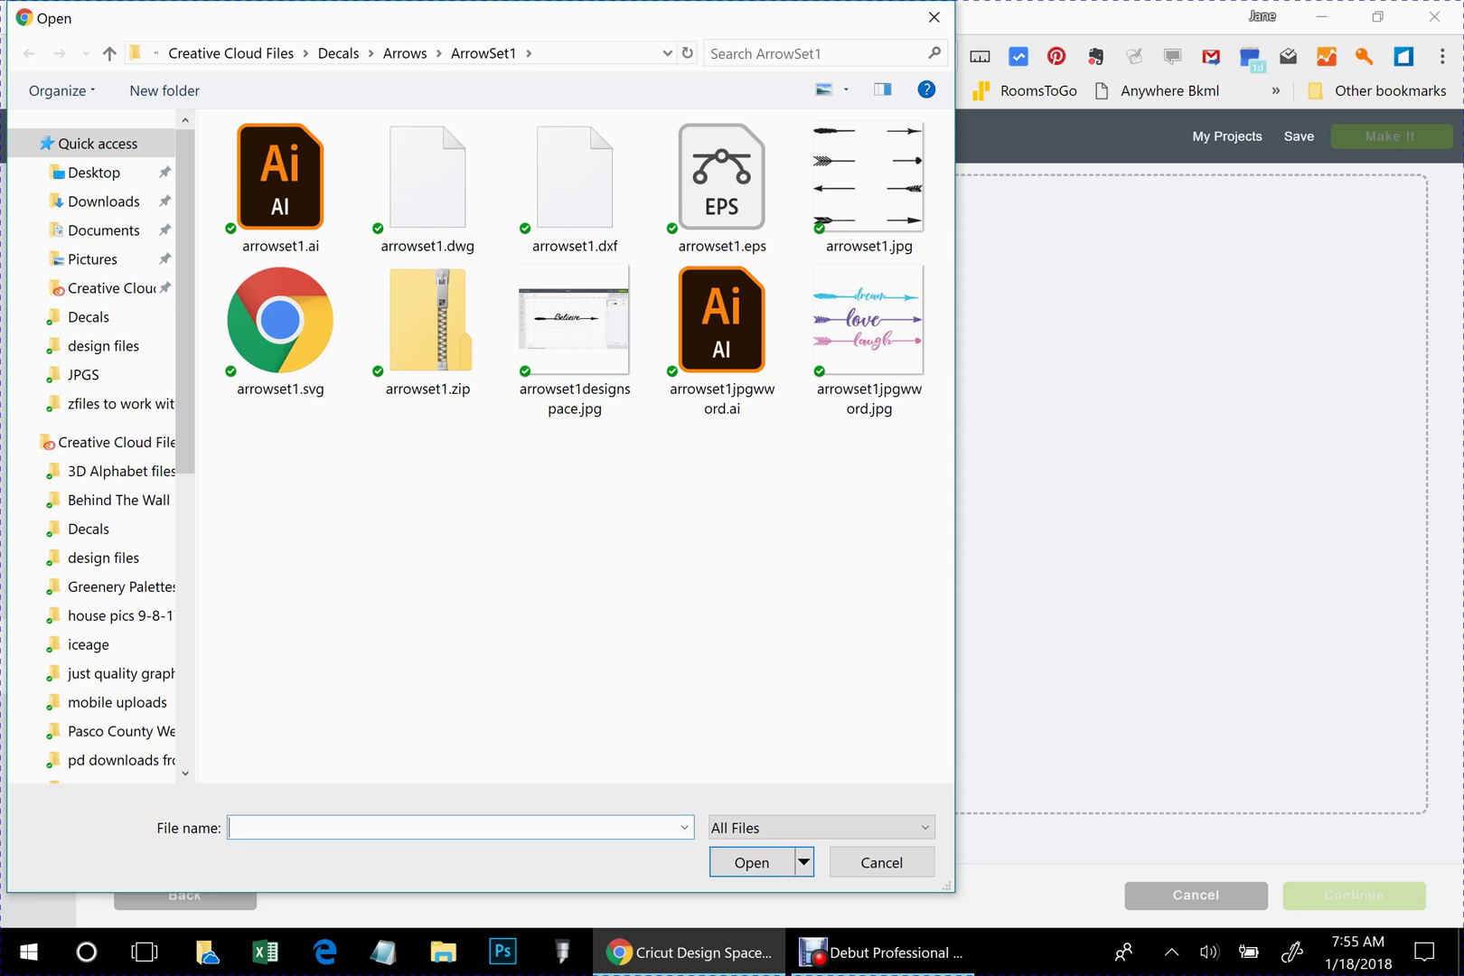
pyautogui.click(262, 316)
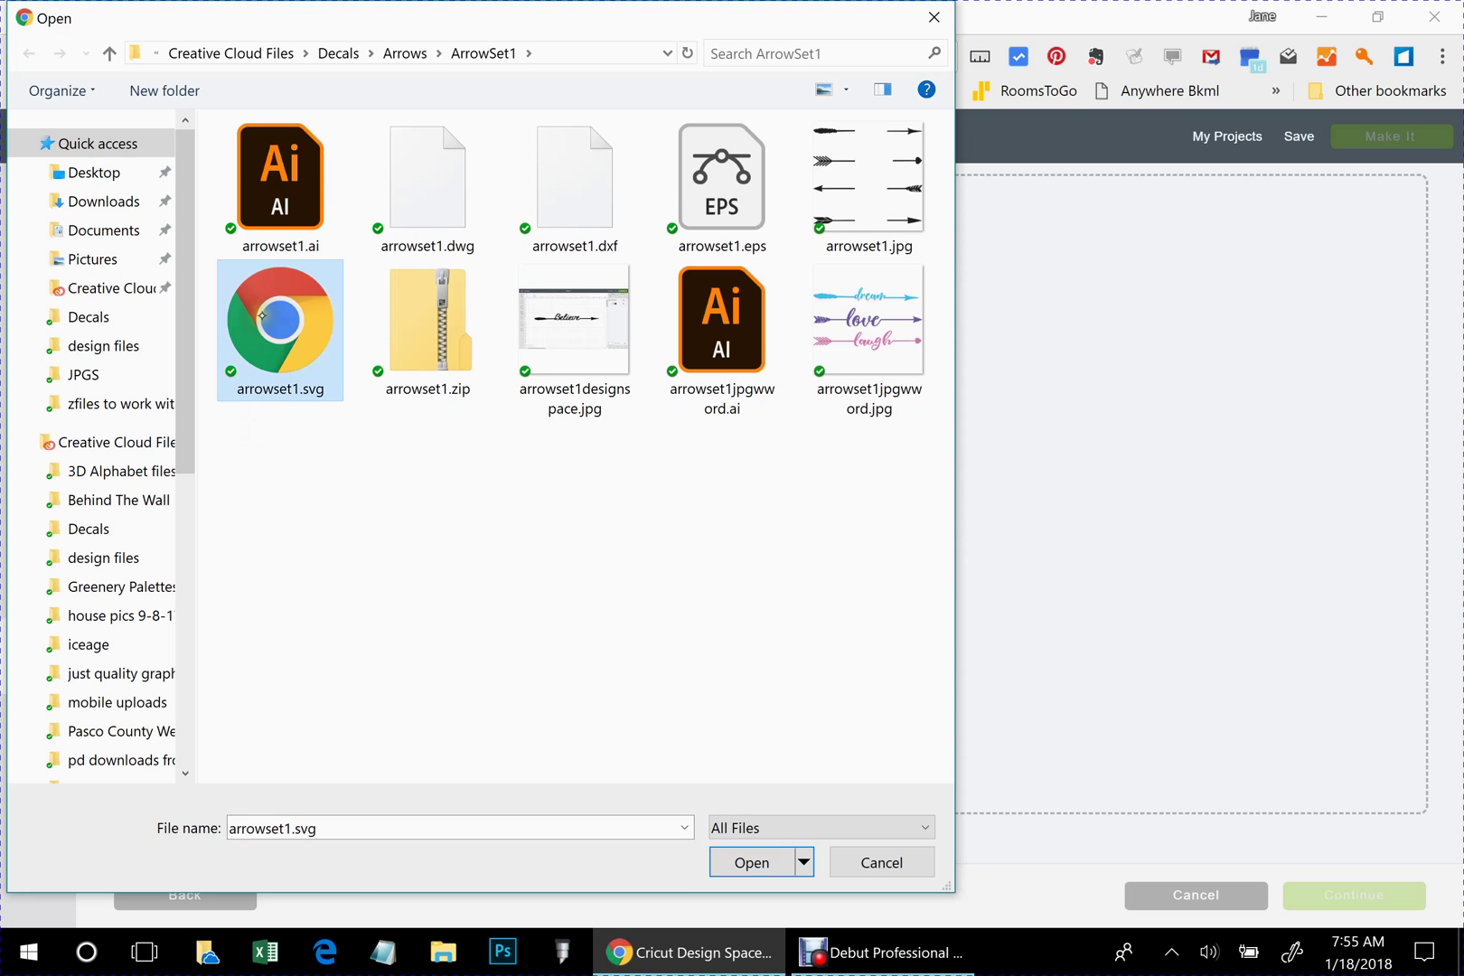
pyautogui.click(749, 863)
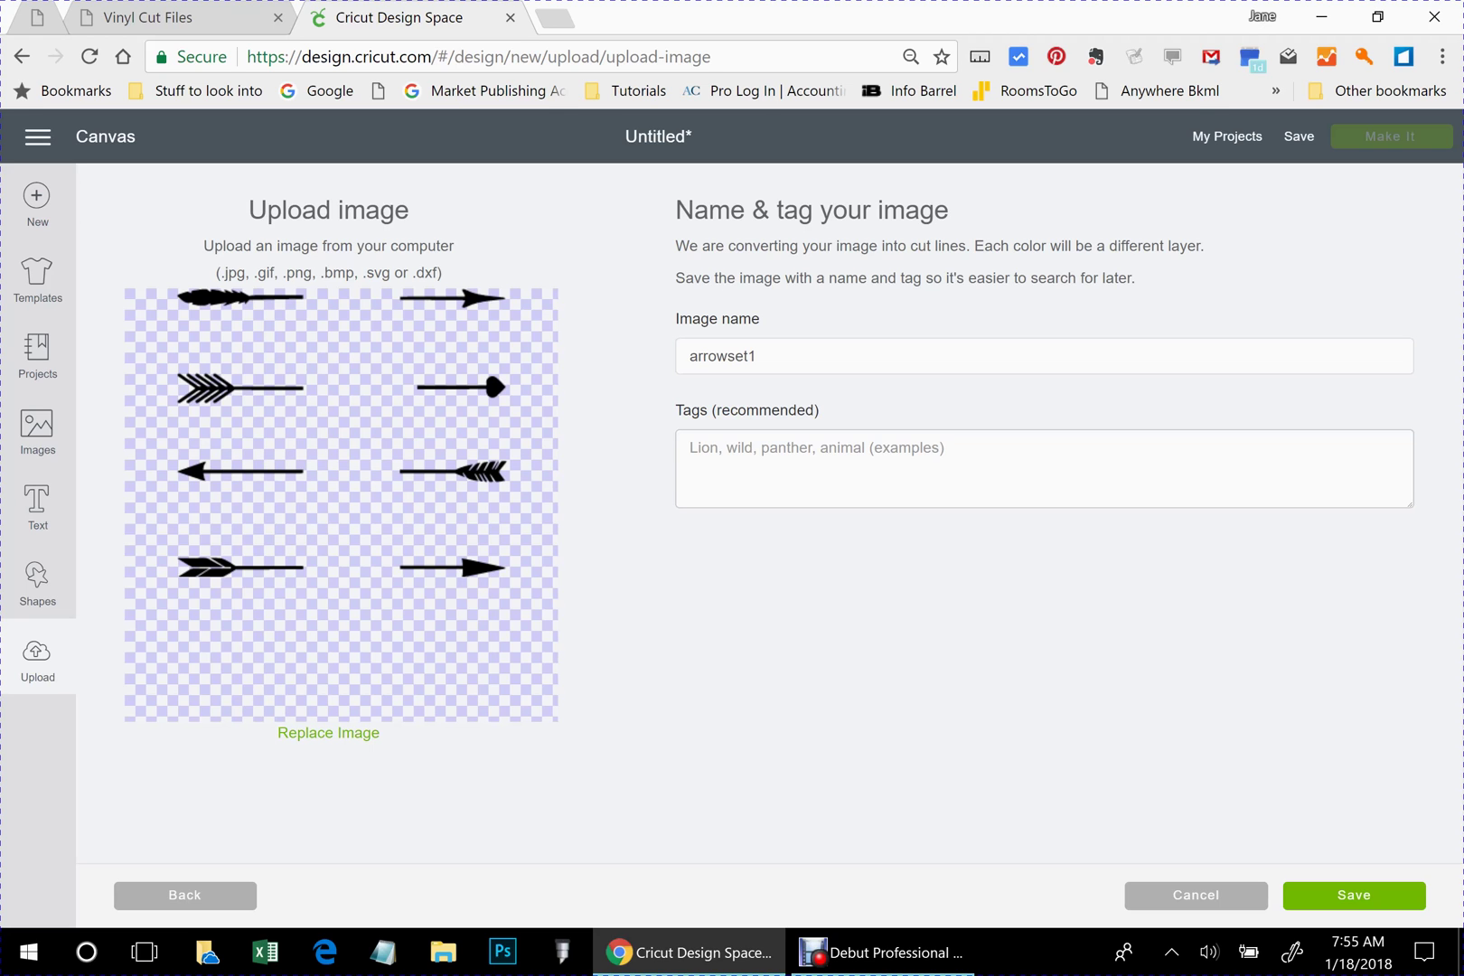
pyautogui.press('Return')
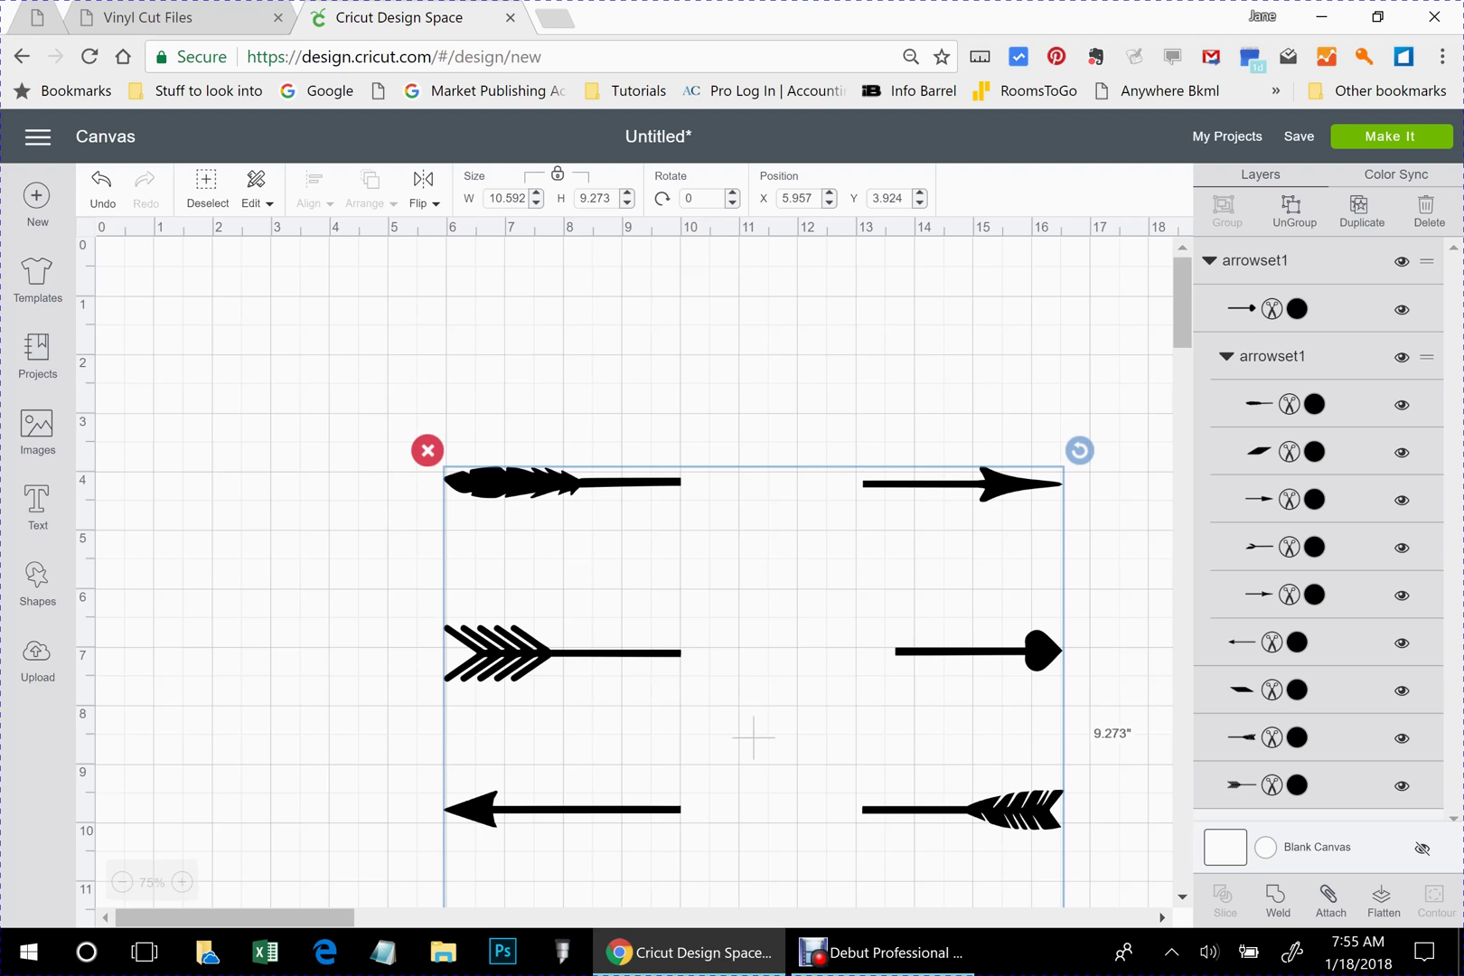
# - Move the arrow set toward the canvas's upper-left corner and scale it down to about 6.4 by 5.6 inches
pyautogui.moveTo(753, 737); pyautogui.dragTo(553, 549)
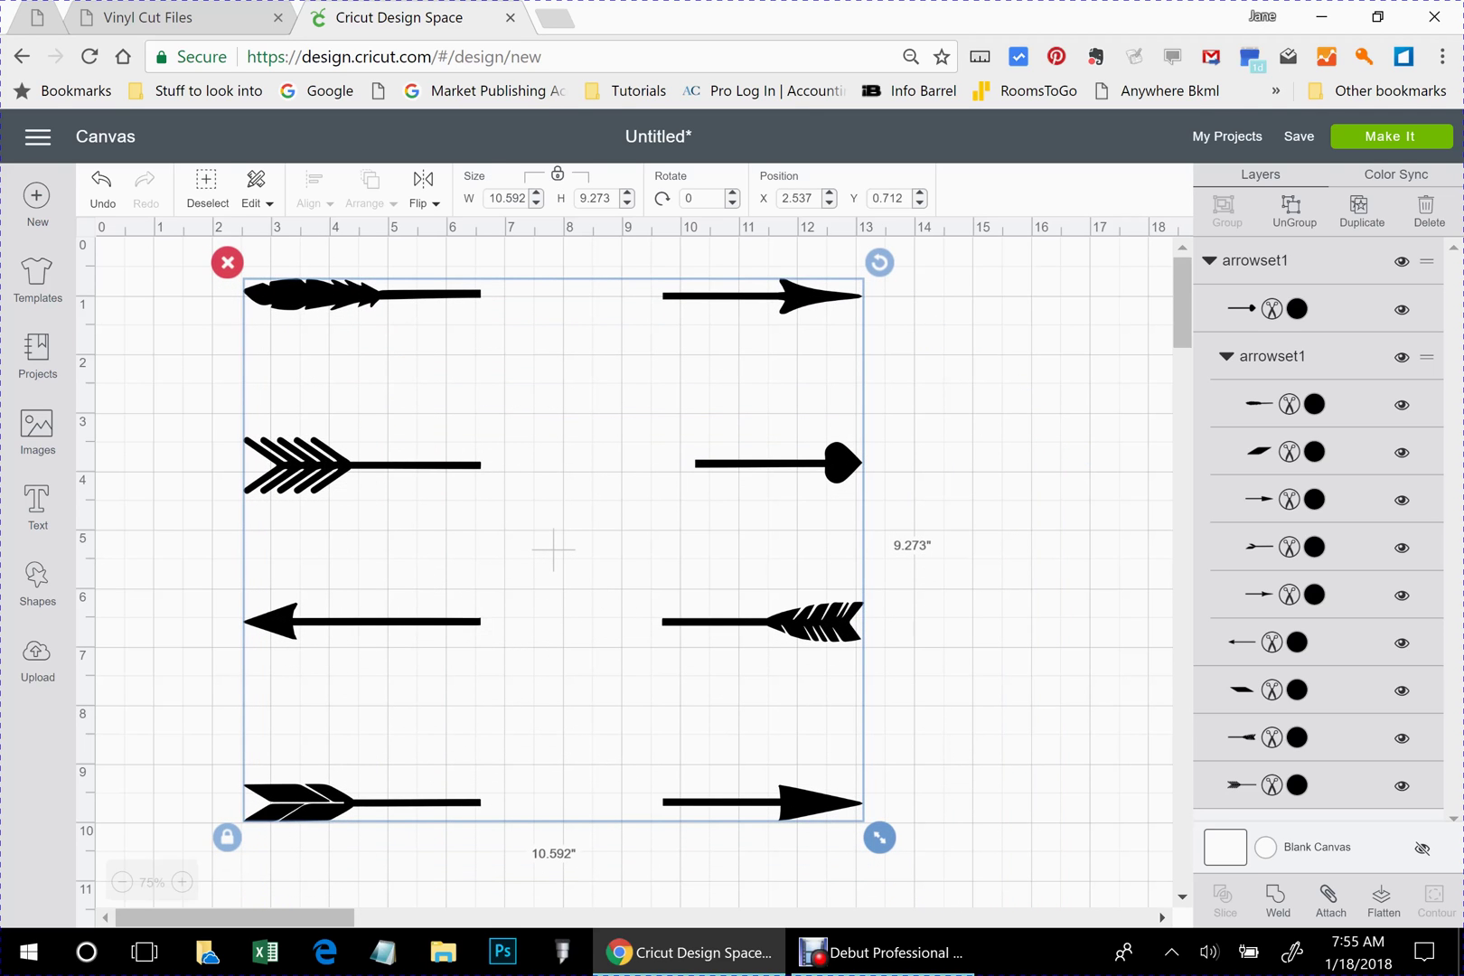
pyautogui.moveTo(879, 837); pyautogui.dragTo(635, 622)
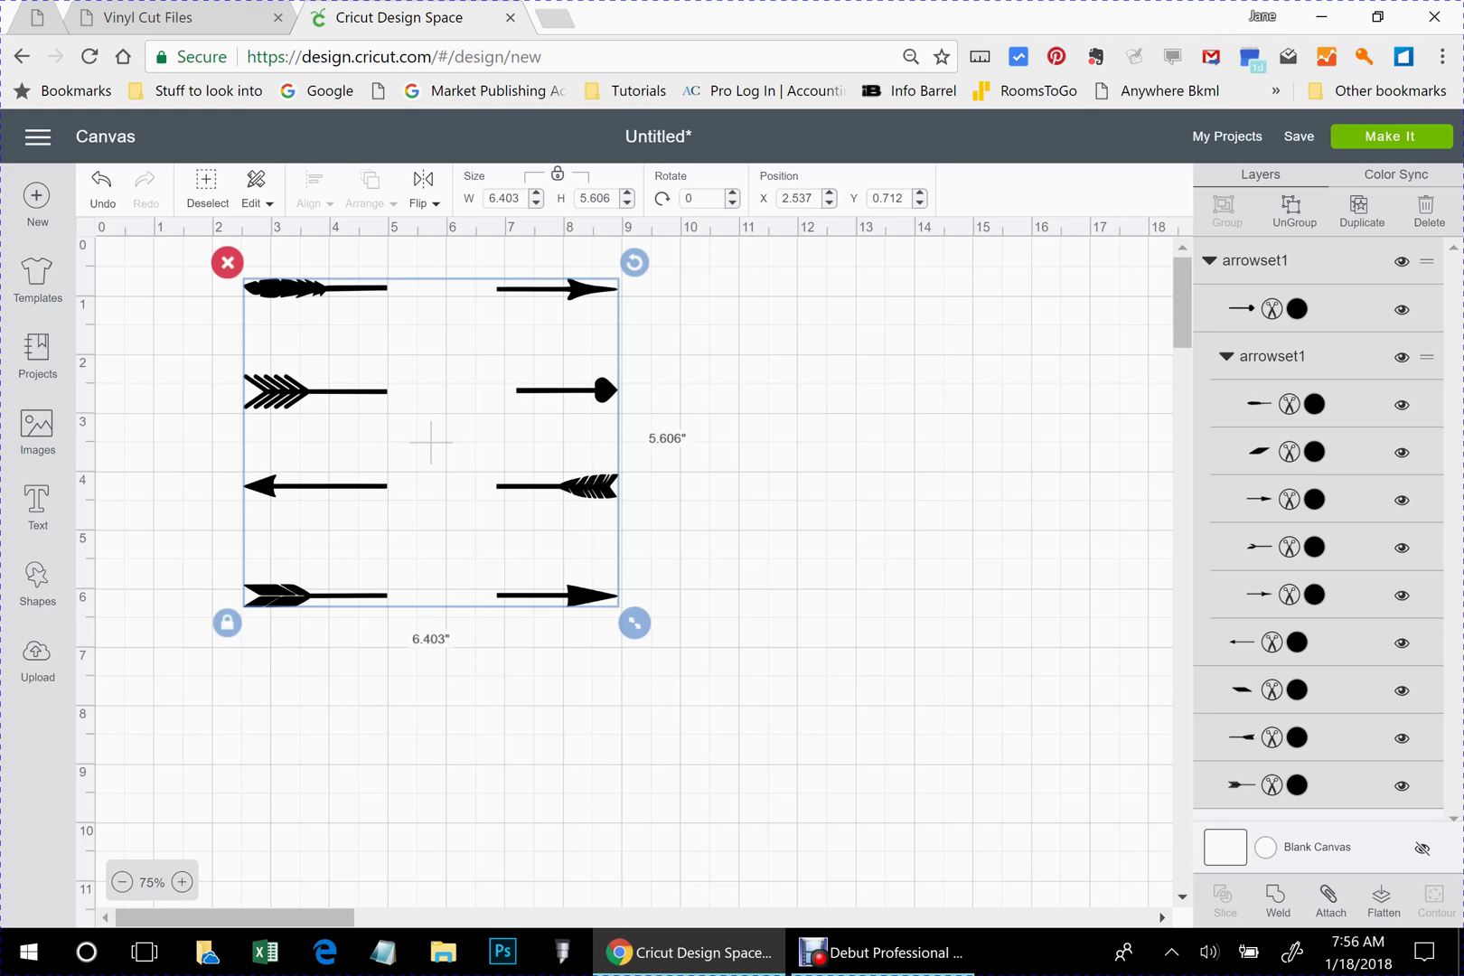
pyautogui.hotkey('ctrl', '+')
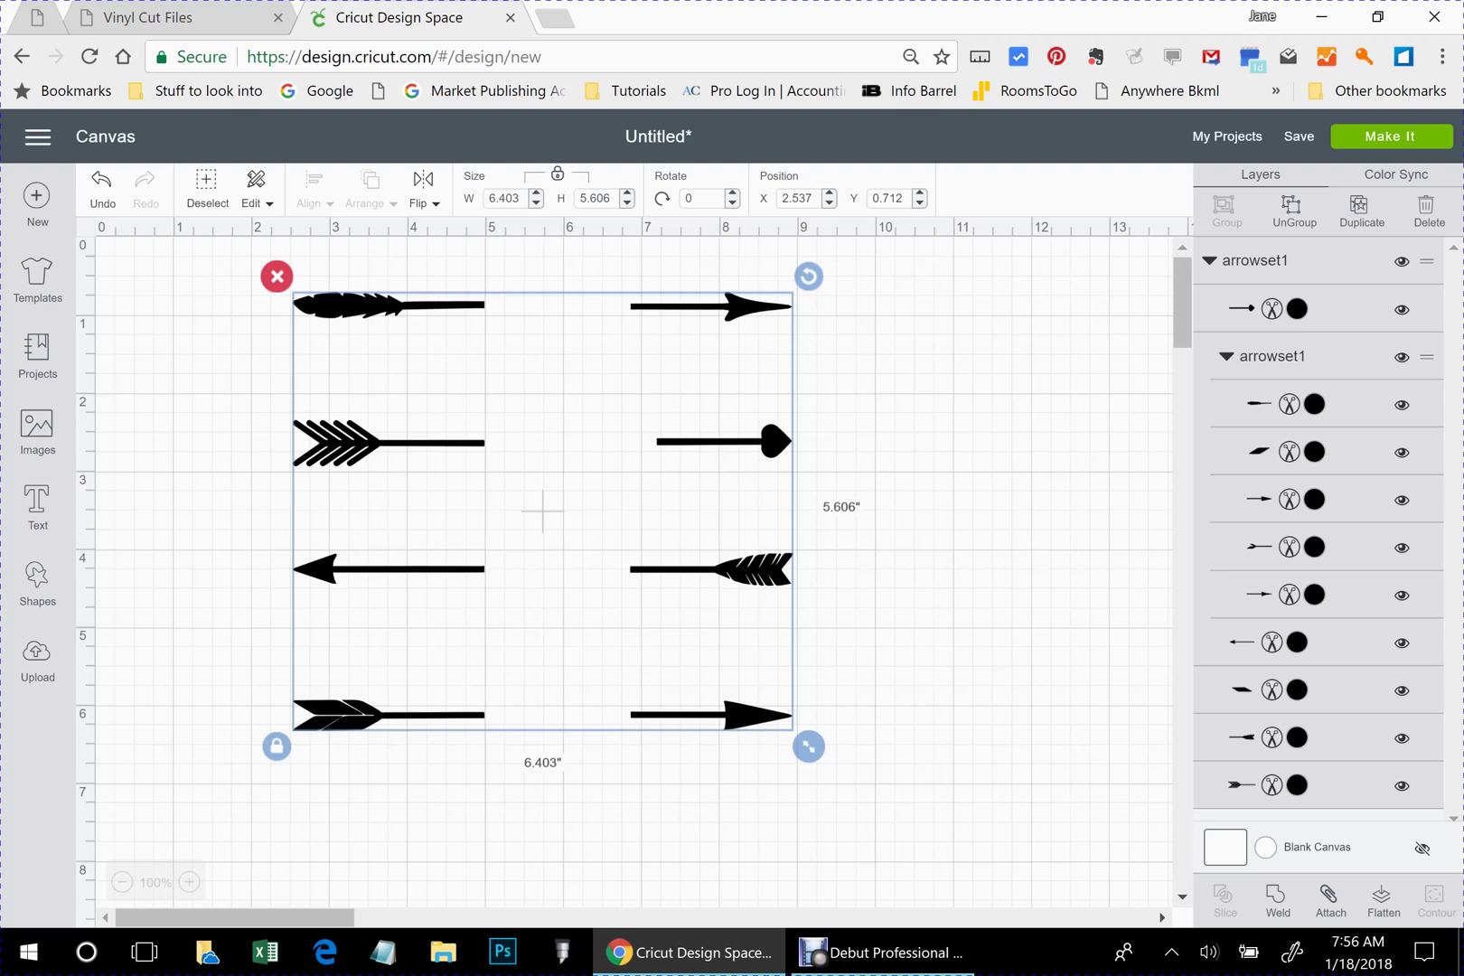
# - Ungroup the arrow set completely so every arrow half is a separate object
pyautogui.press('Escape')
pyautogui.moveTo(222, 257); pyautogui.dragTo(856, 779)
pyautogui.hotkey('ctrl', 'z')
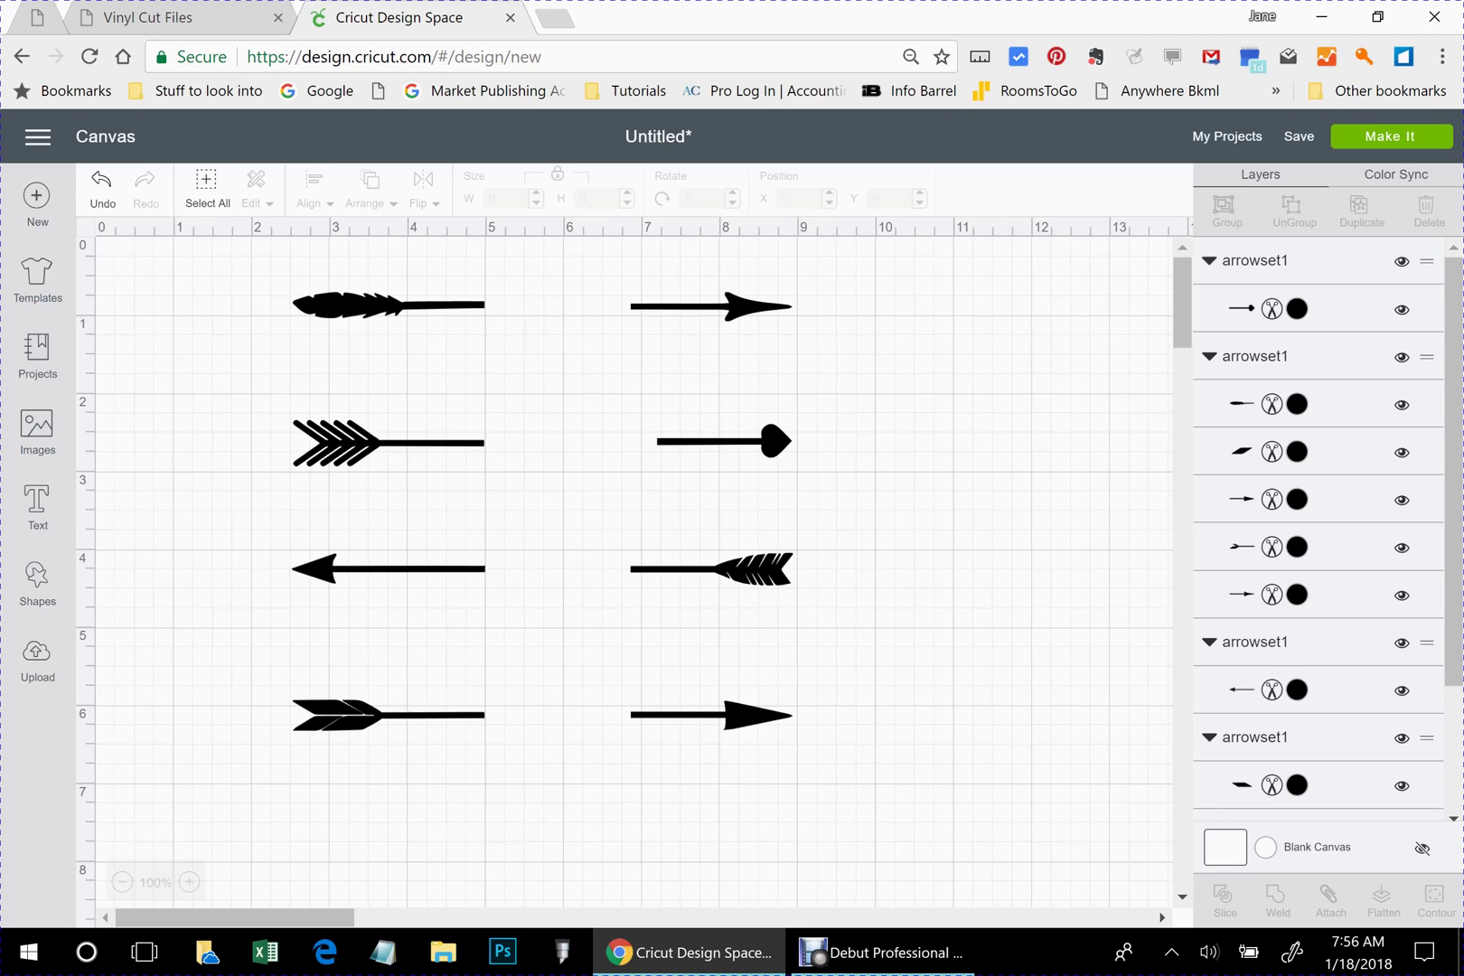
pyautogui.hotkey('ctrl', 'a')
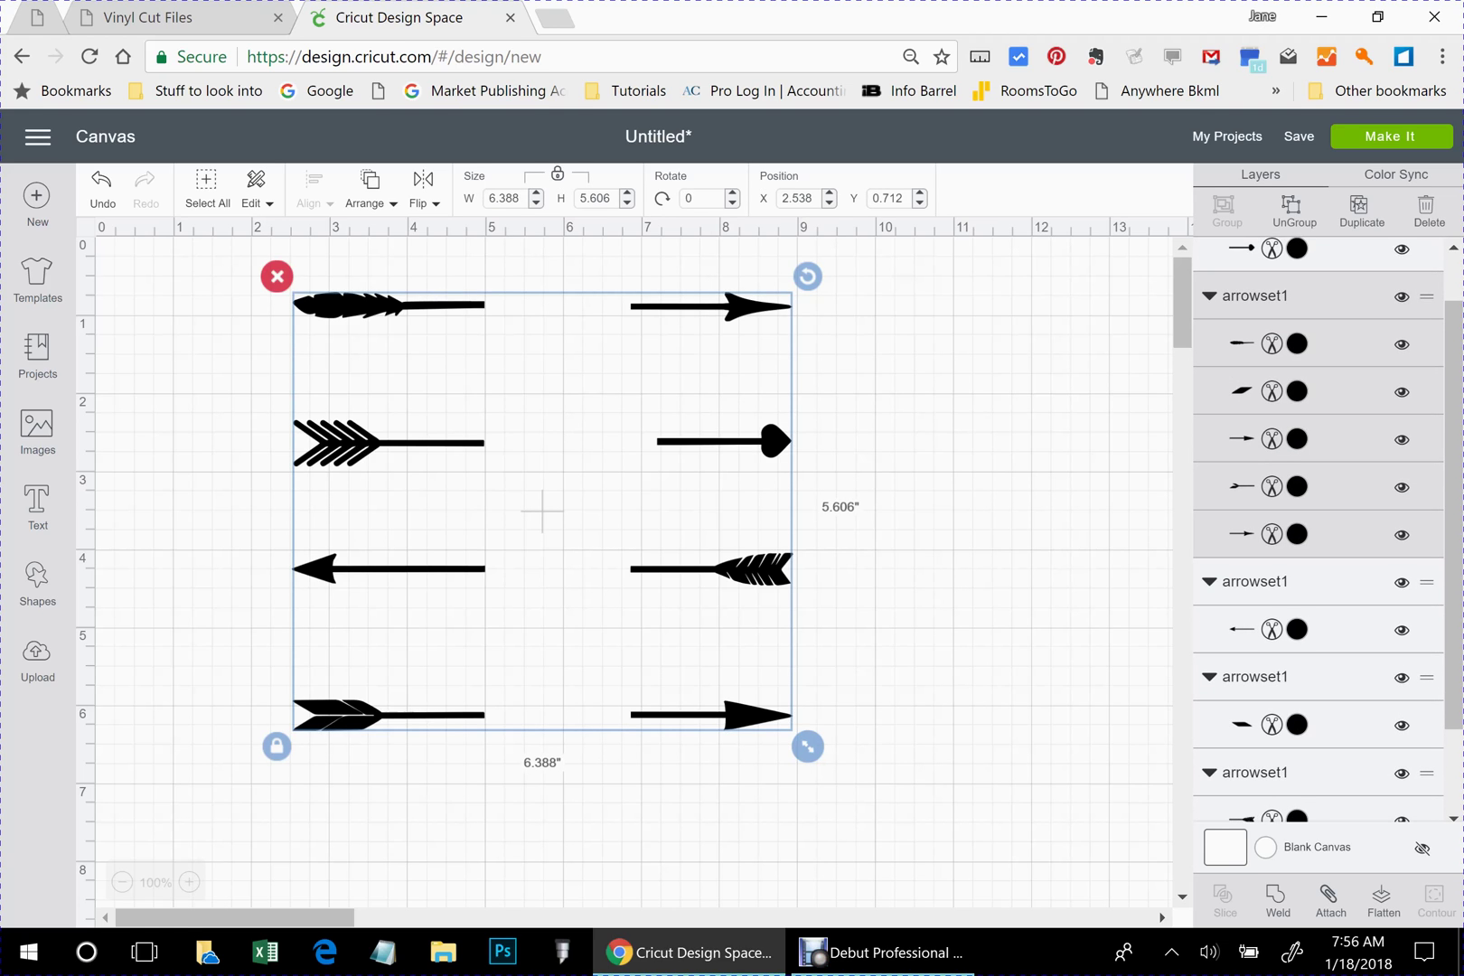
pyautogui.hotkey('ctrl', 'shift', 'g')
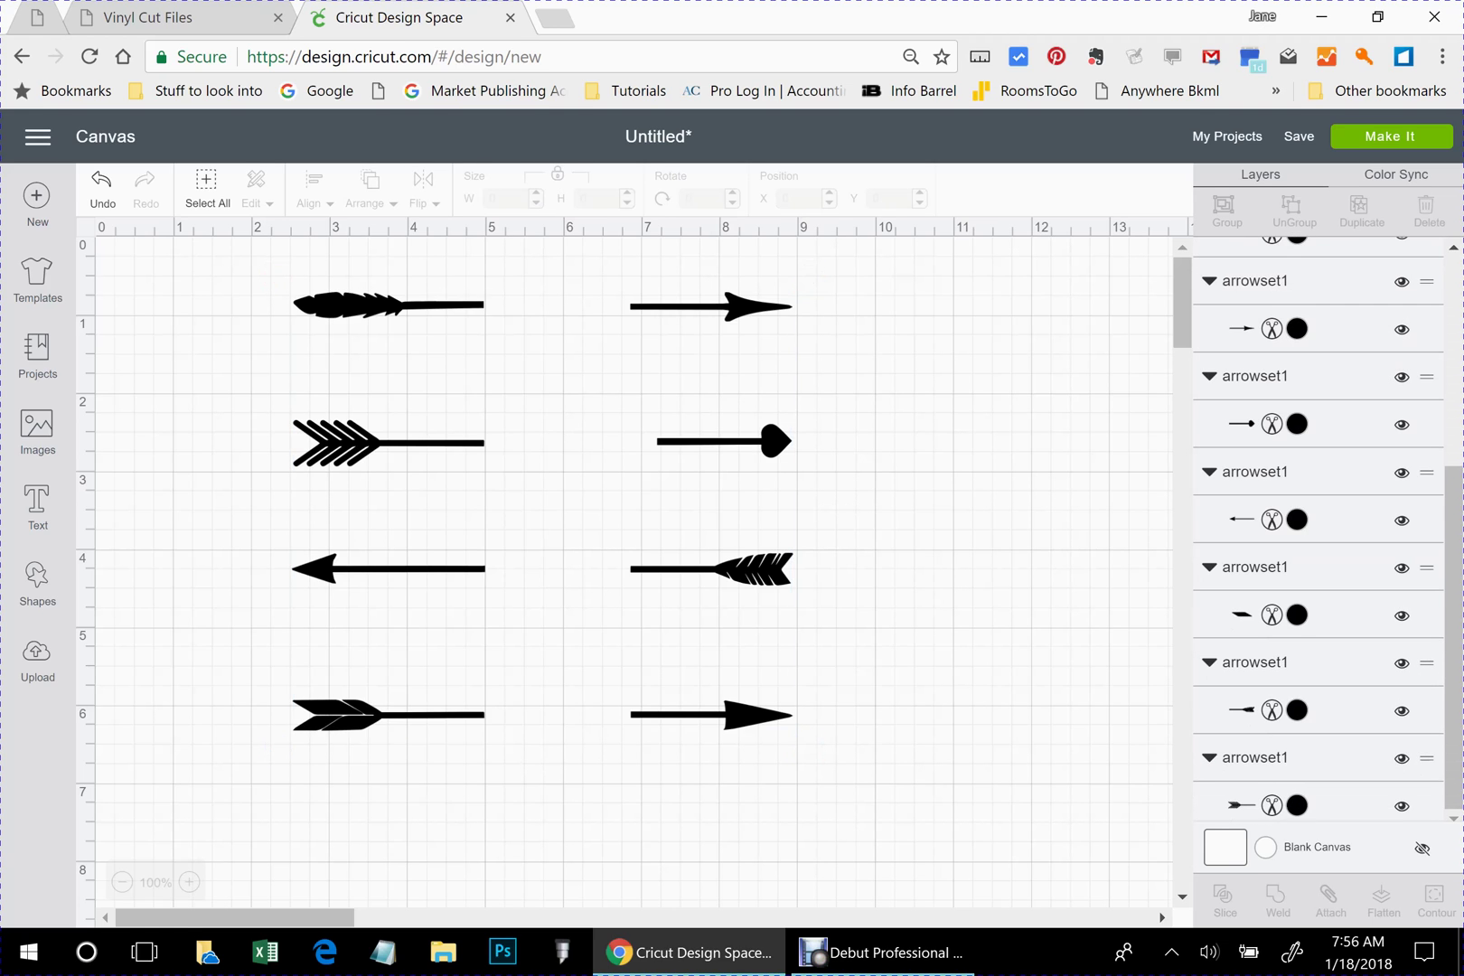
# - Shift the feathered tail further left along the top row and move the solid triangular arrowhead up to the row's far right
pyautogui.click(389, 304)
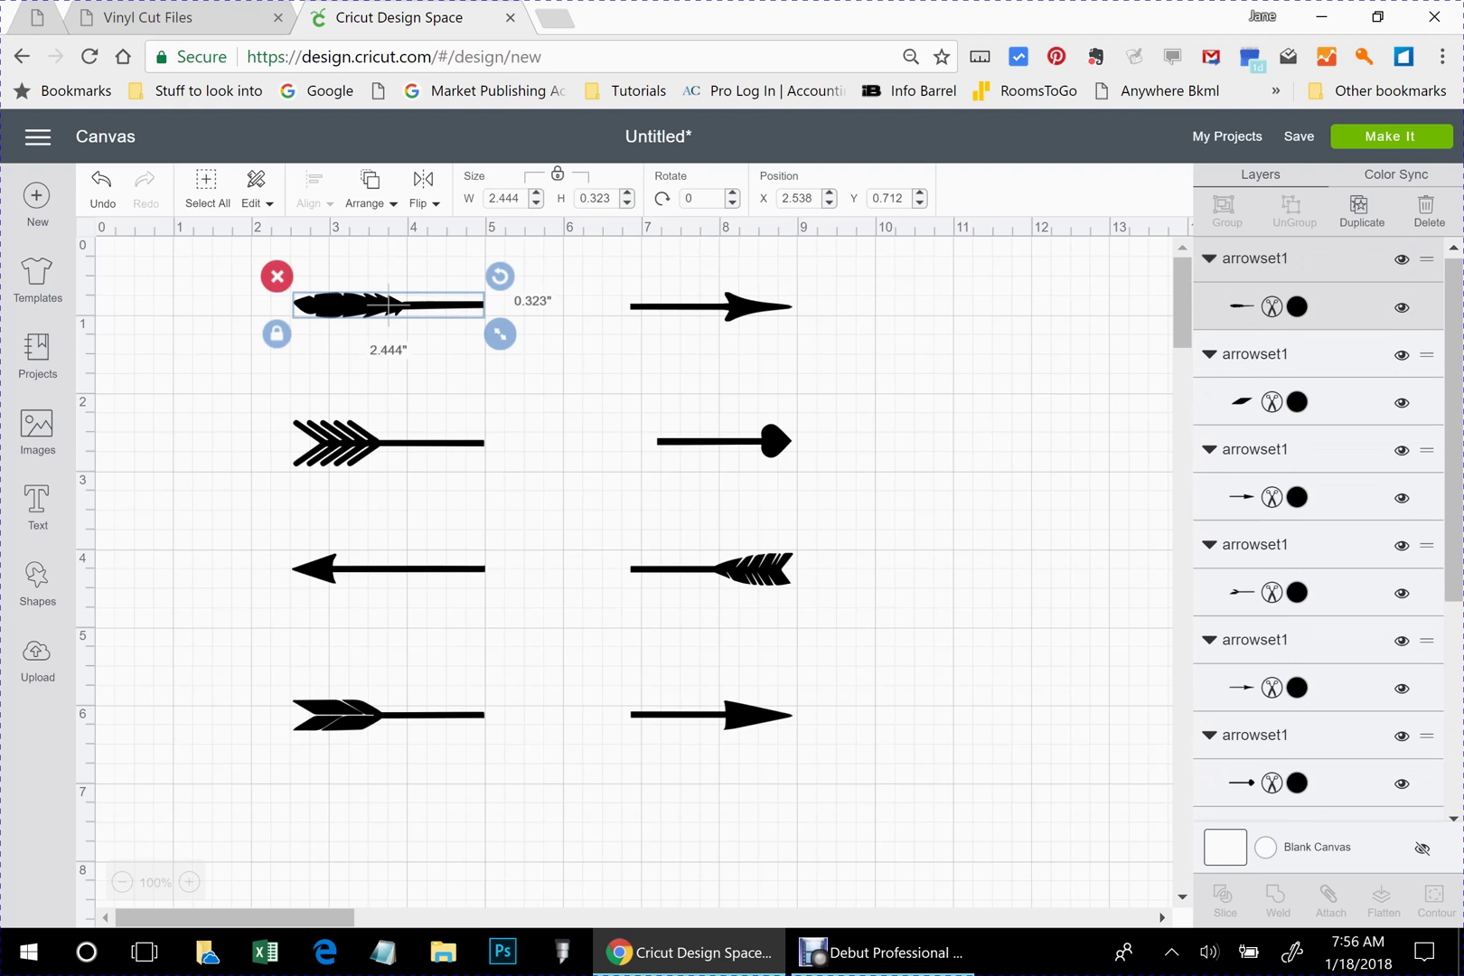
pyautogui.moveTo(388, 305); pyautogui.dragTo(286, 306)
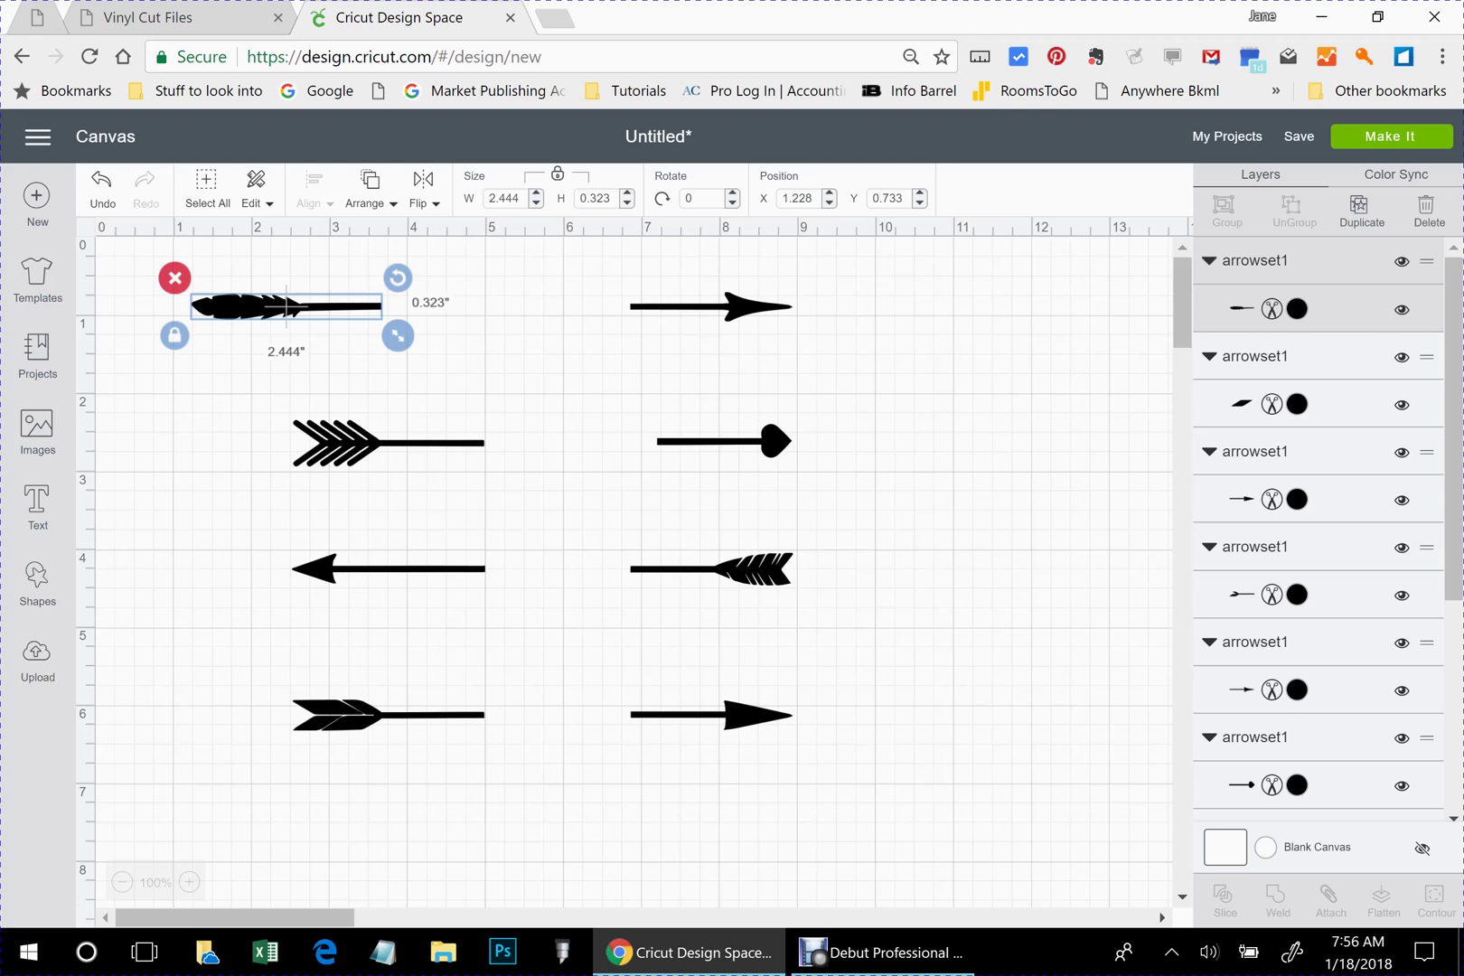
pyautogui.click(710, 715)
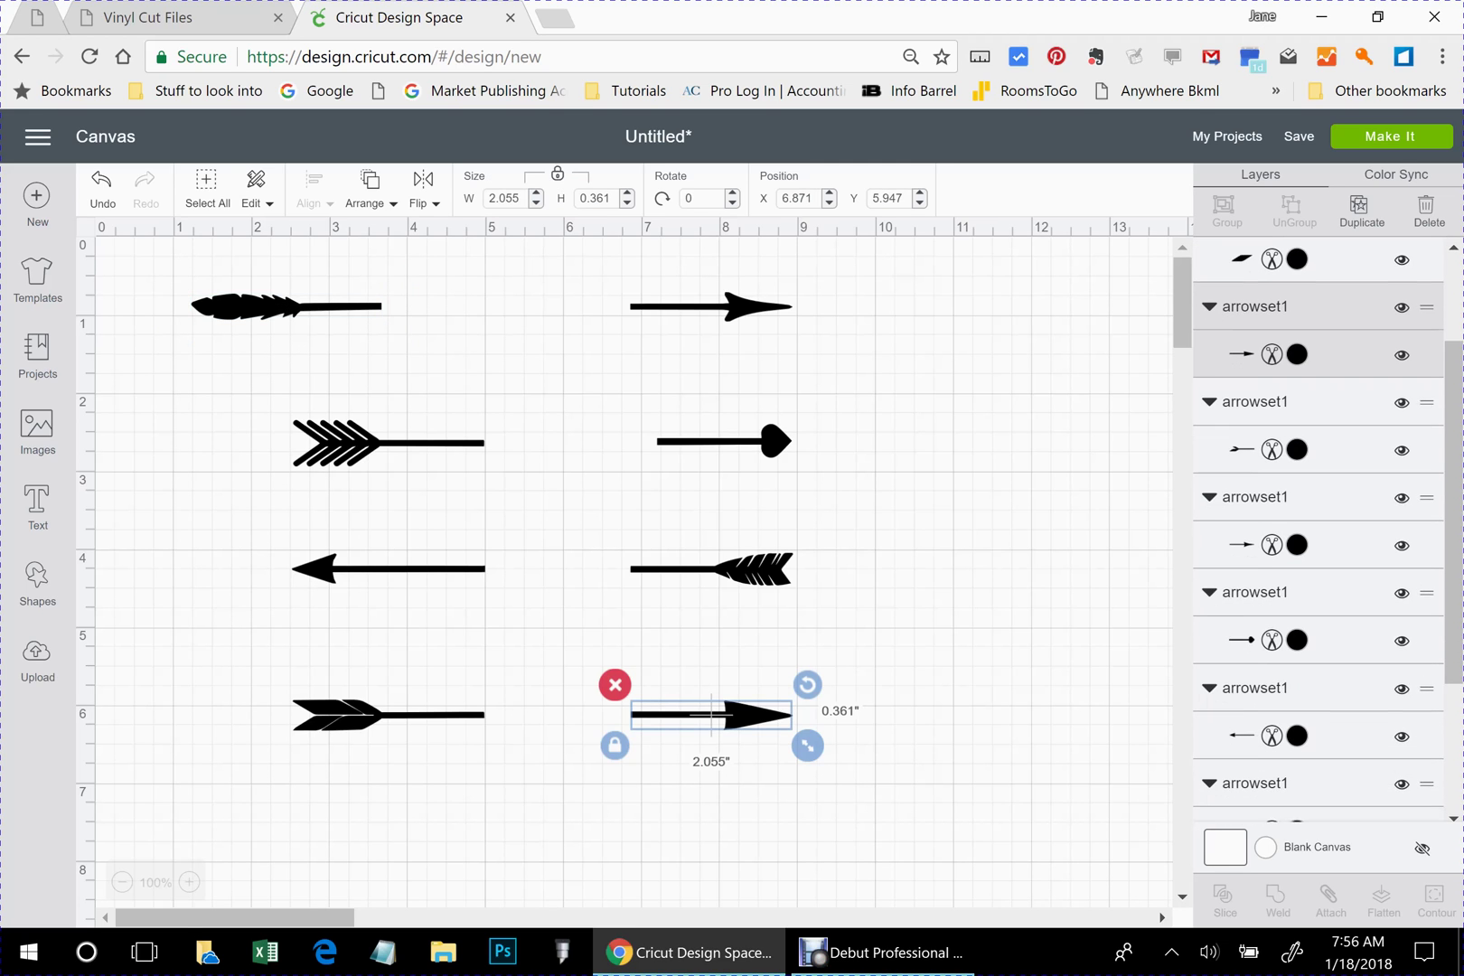
pyautogui.moveTo(710, 715); pyautogui.dragTo(1013, 299)
# - Move the notched arrowhead down among the unwanted pieces and delete all of them, keeping the feathered tail and solid arrowhead
pyautogui.click(711, 306)
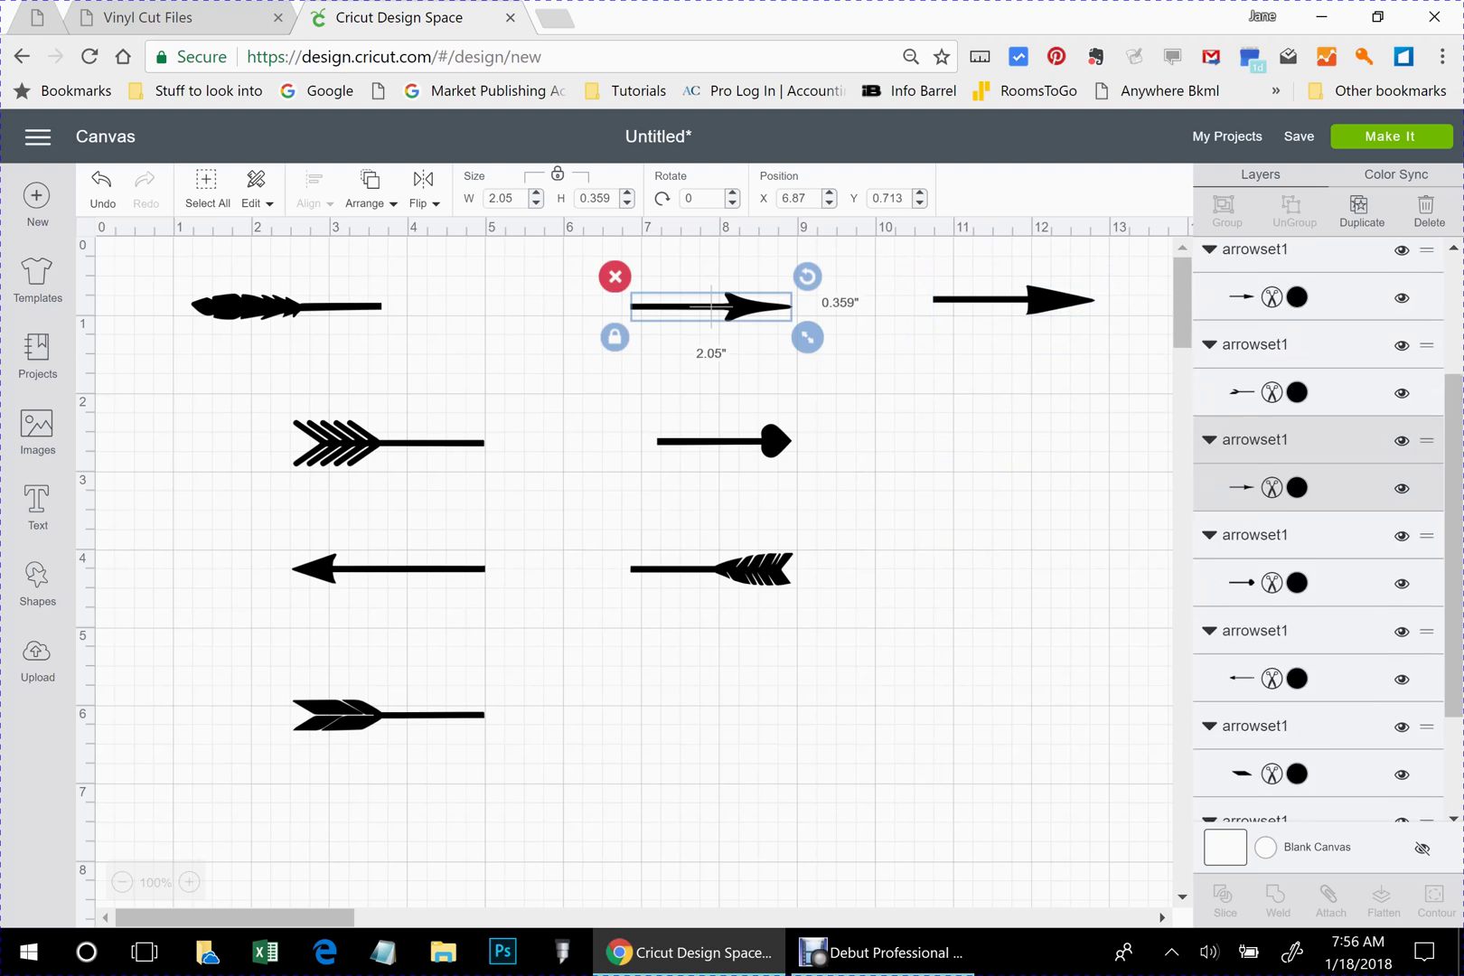
pyautogui.moveTo(711, 307); pyautogui.dragTo(693, 678)
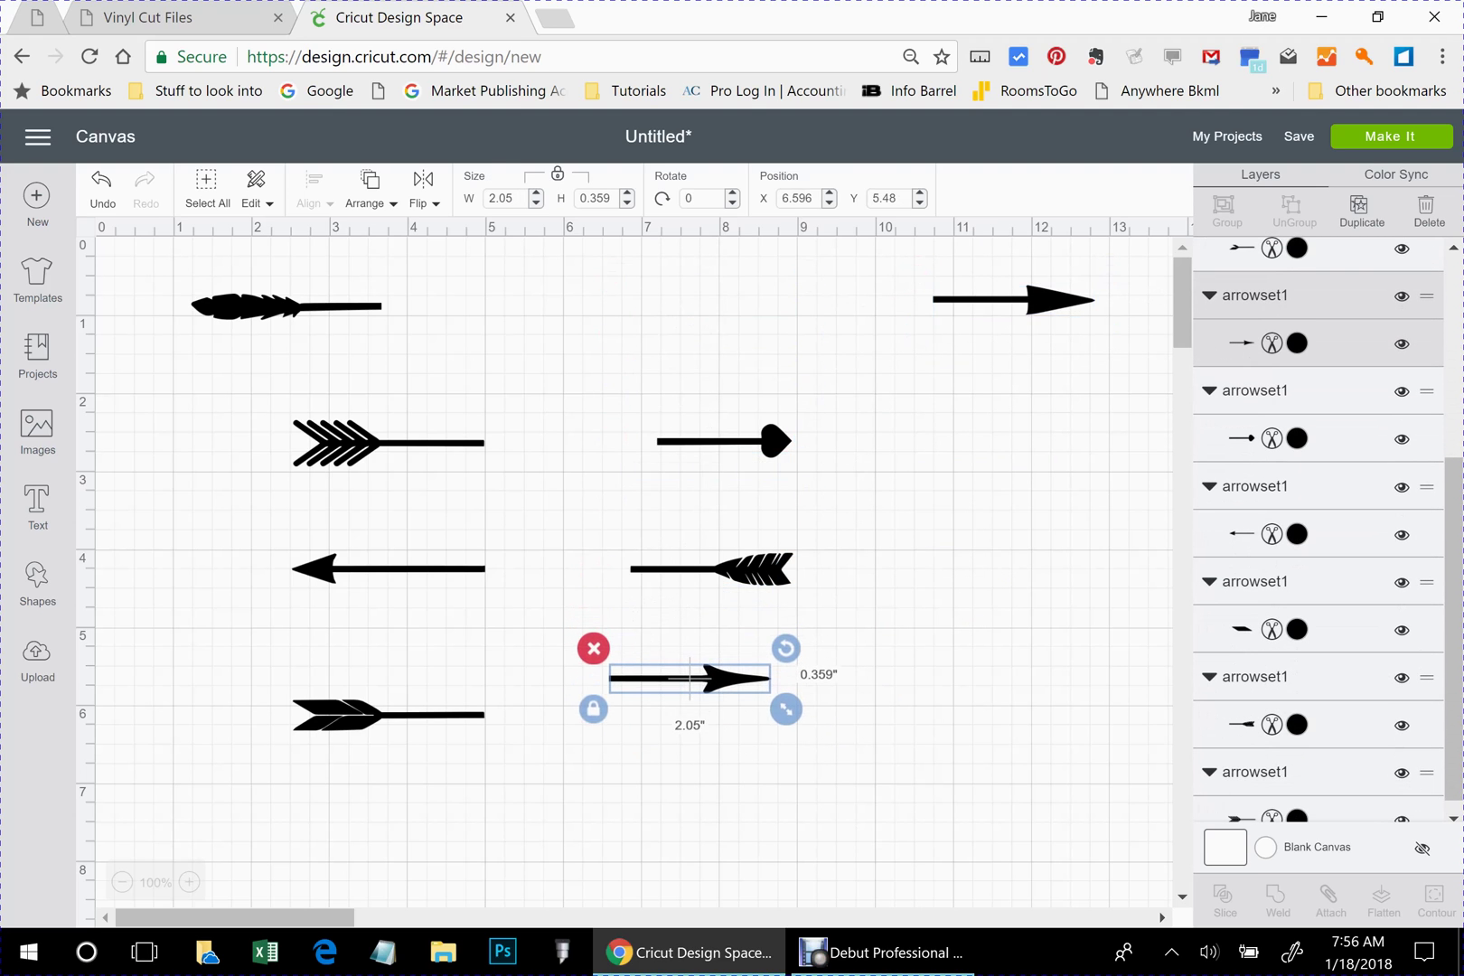
pyautogui.moveTo(220, 396); pyautogui.dragTo(829, 760)
pyautogui.press('Delete')
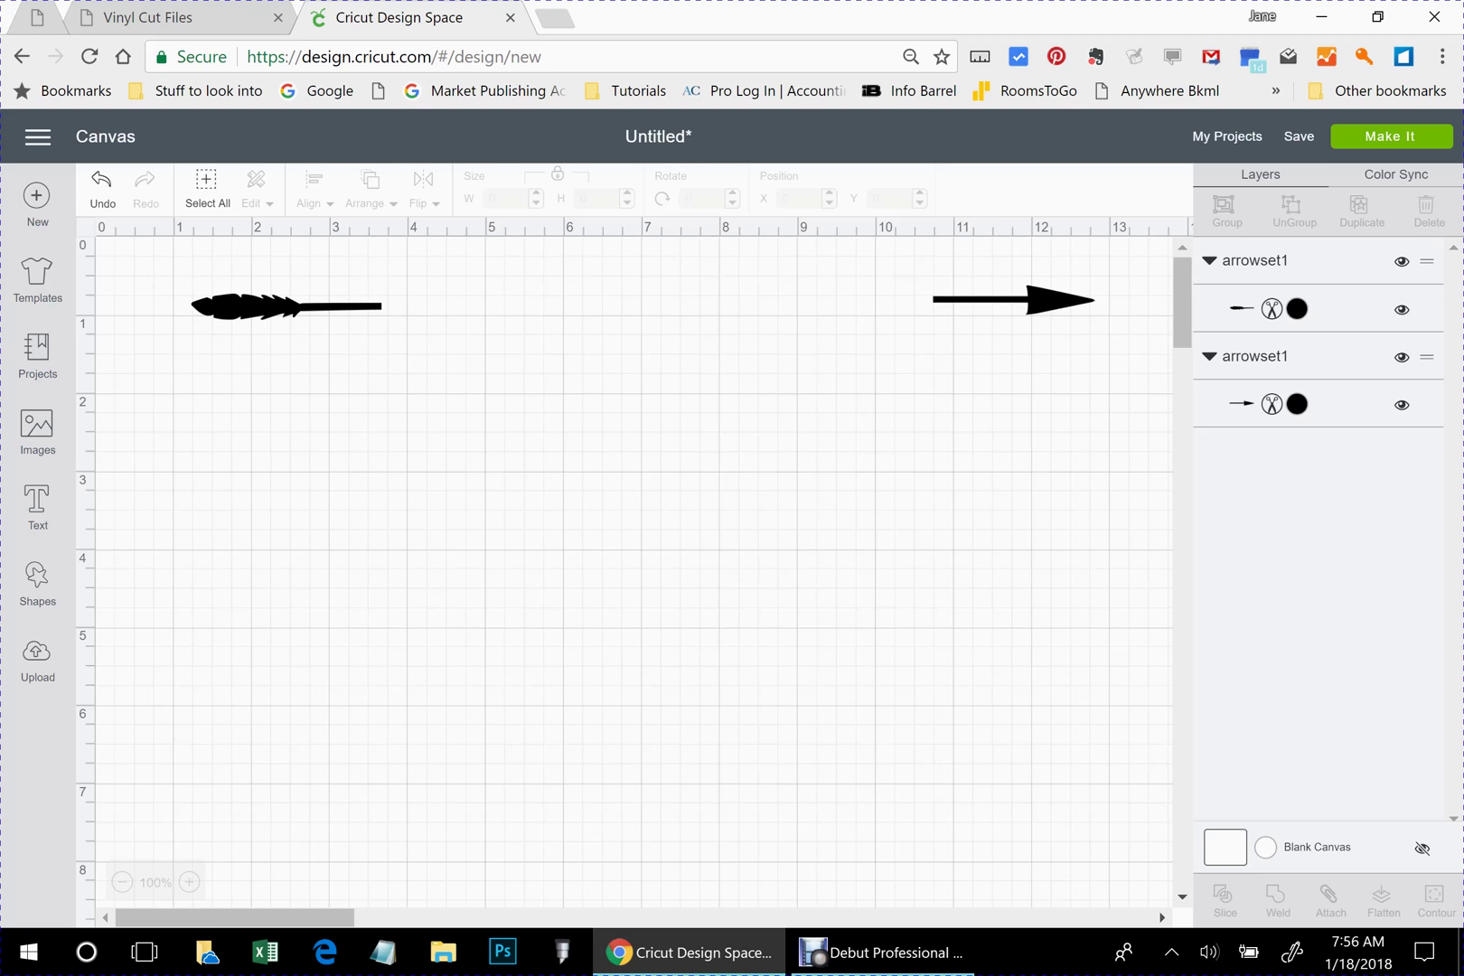
# - Place the feathered tail and the solid arrowhead in one row about 2.7 inches down, leaving a gap for a word between them
pyautogui.moveTo(288, 307); pyautogui.dragTo(273, 458)
pyautogui.moveTo(1013, 300); pyautogui.dragTo(645, 461)
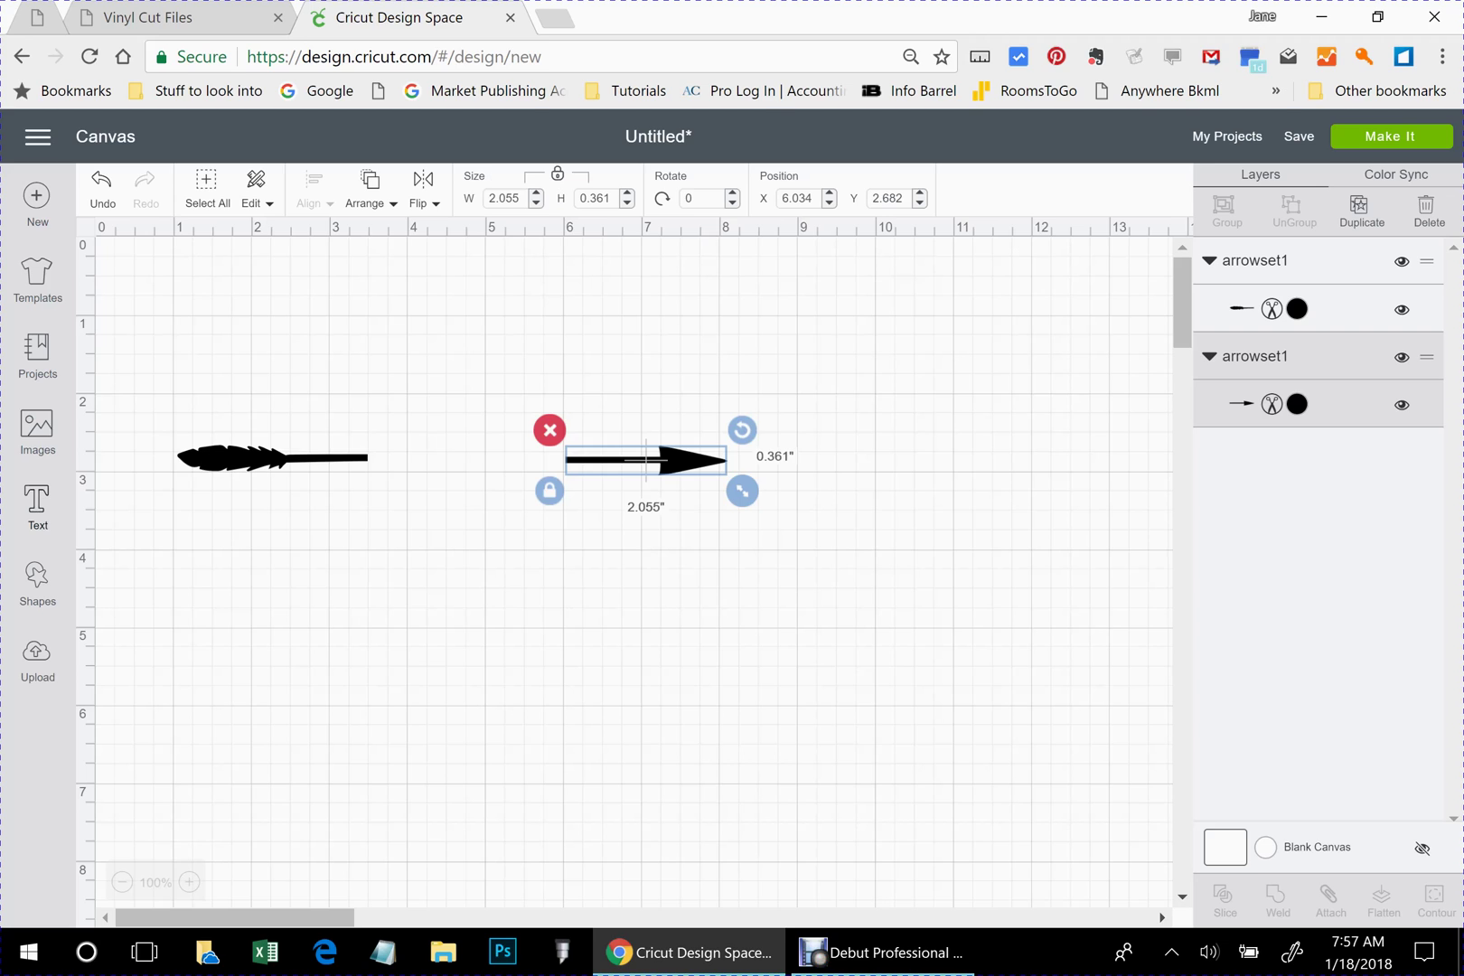
# - Add the lowercase word "dream" as text below the arrow pieces
pyautogui.click(37, 504)
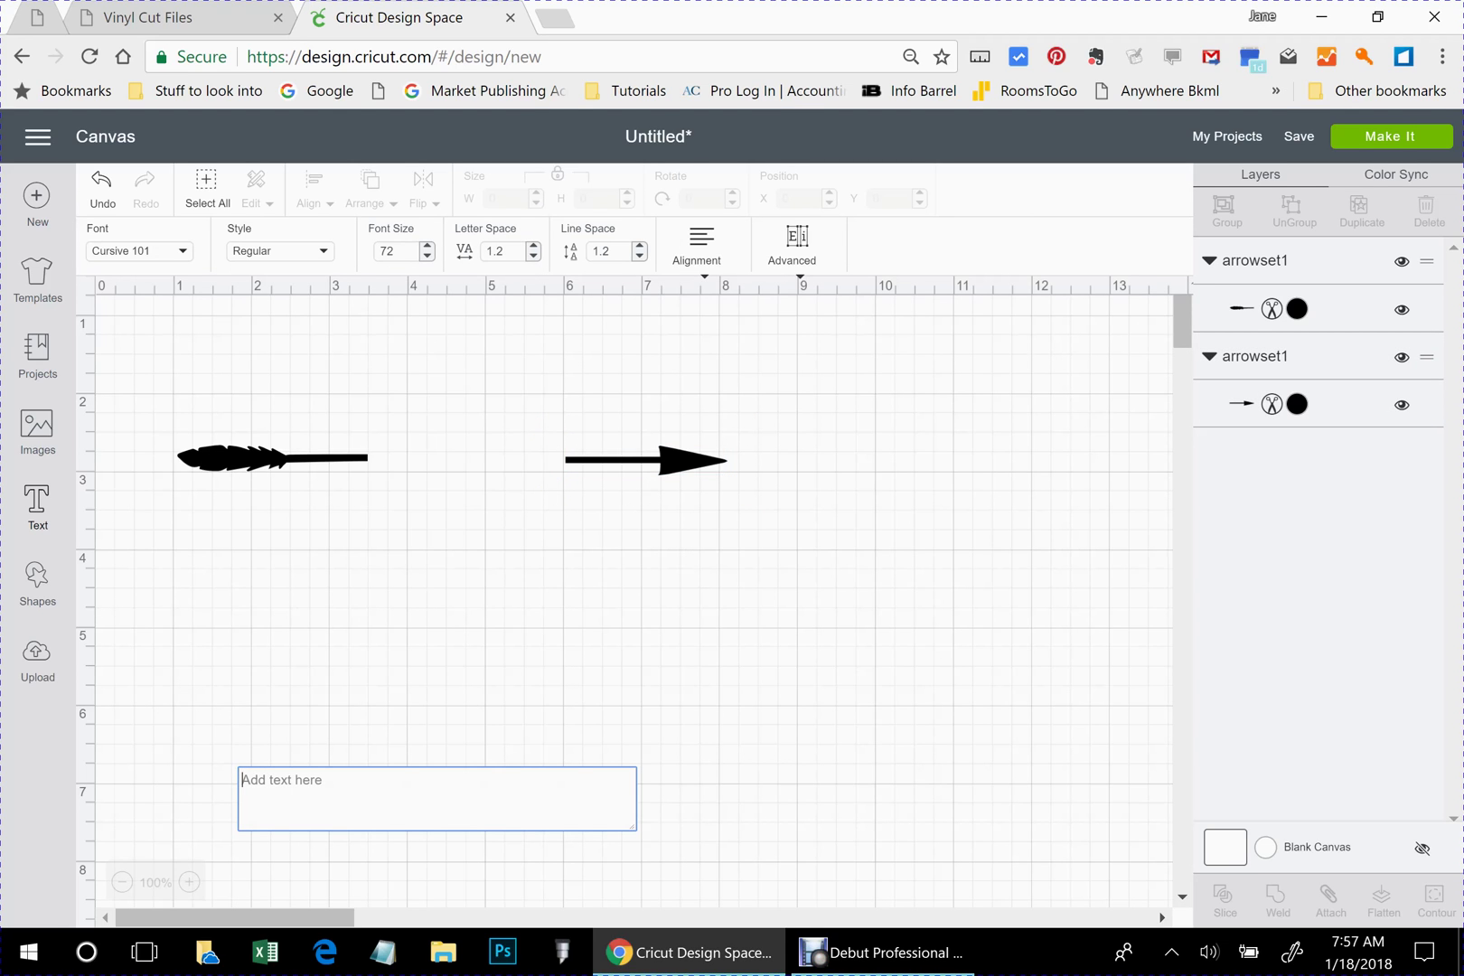
pyautogui.write('Dream')
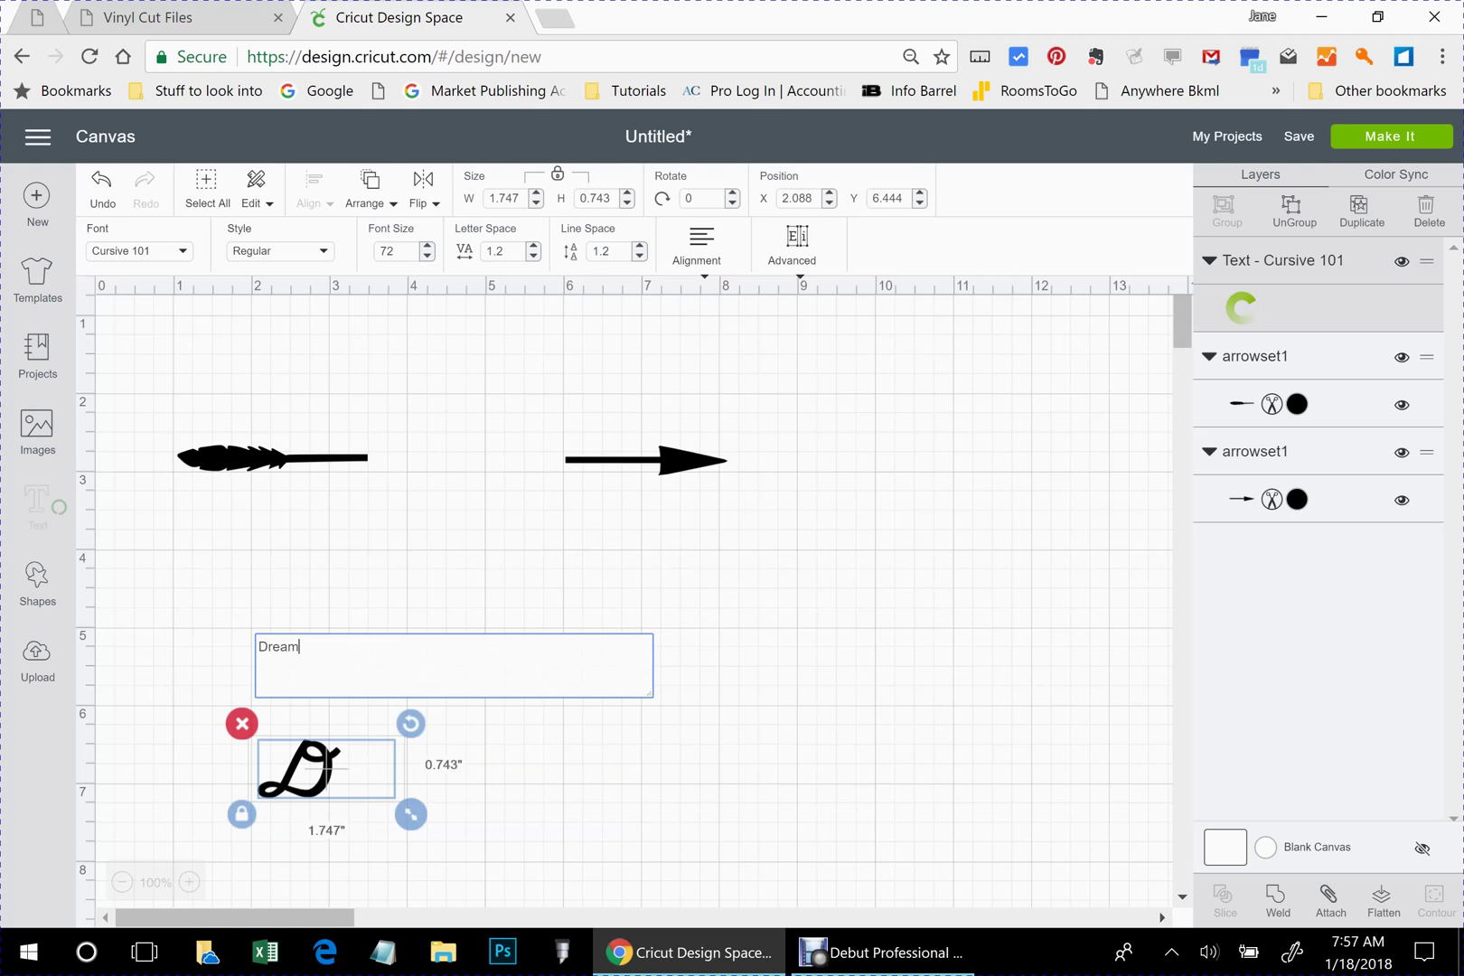
pyautogui.press('BackSpace')
pyautogui.press('BackSpace')
pyautogui.press('BackSpace')
pyautogui.press('BackSpace')
pyautogui.press('BackSpace')
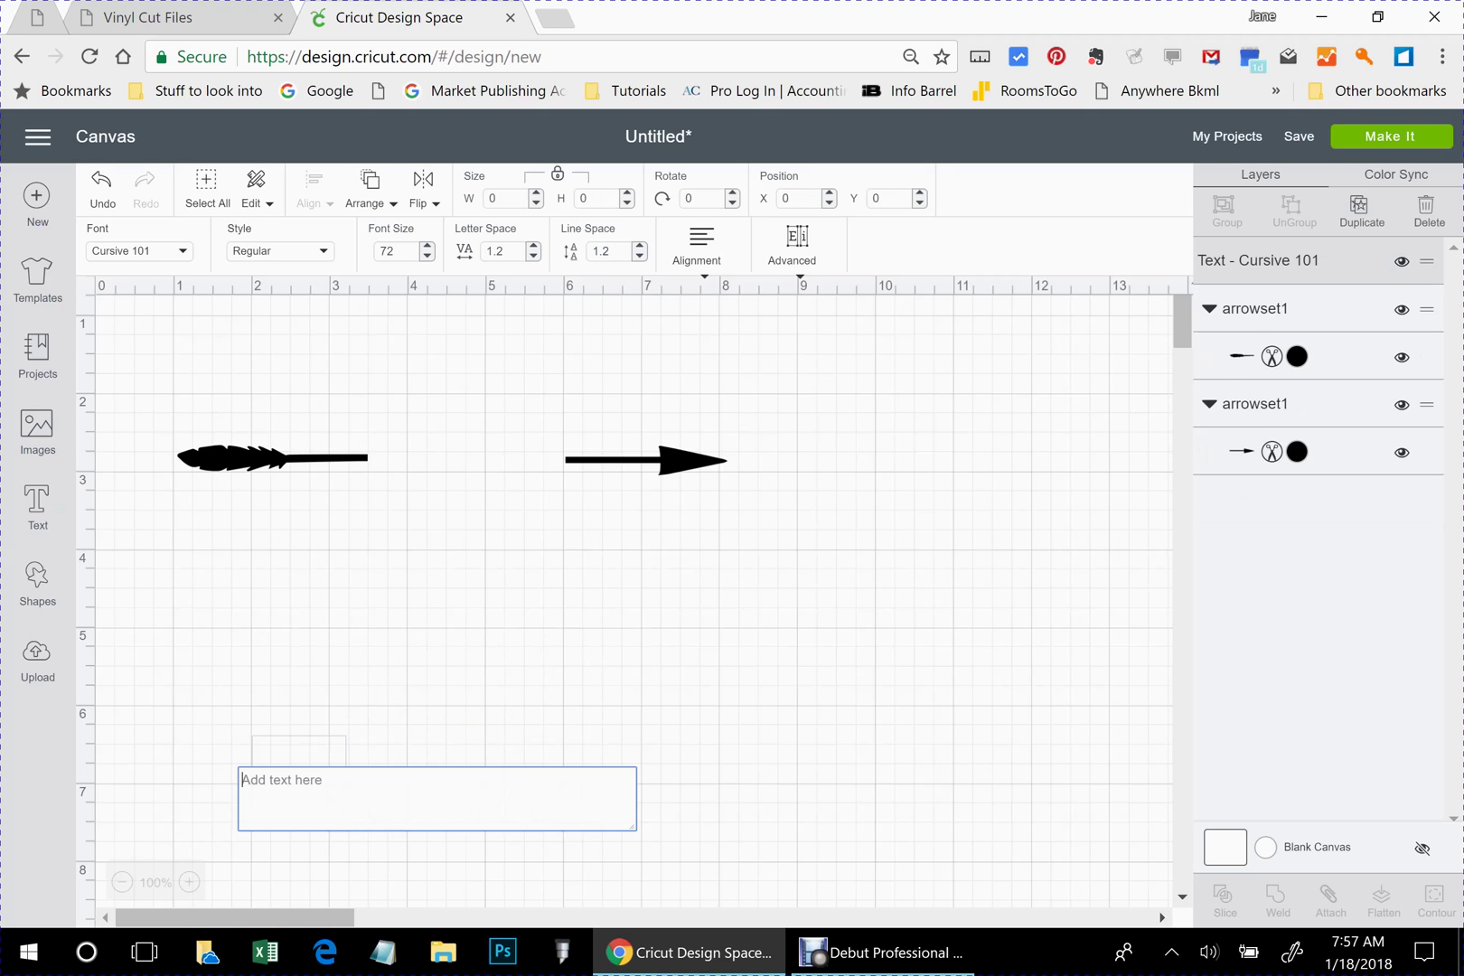
pyautogui.write('dream')
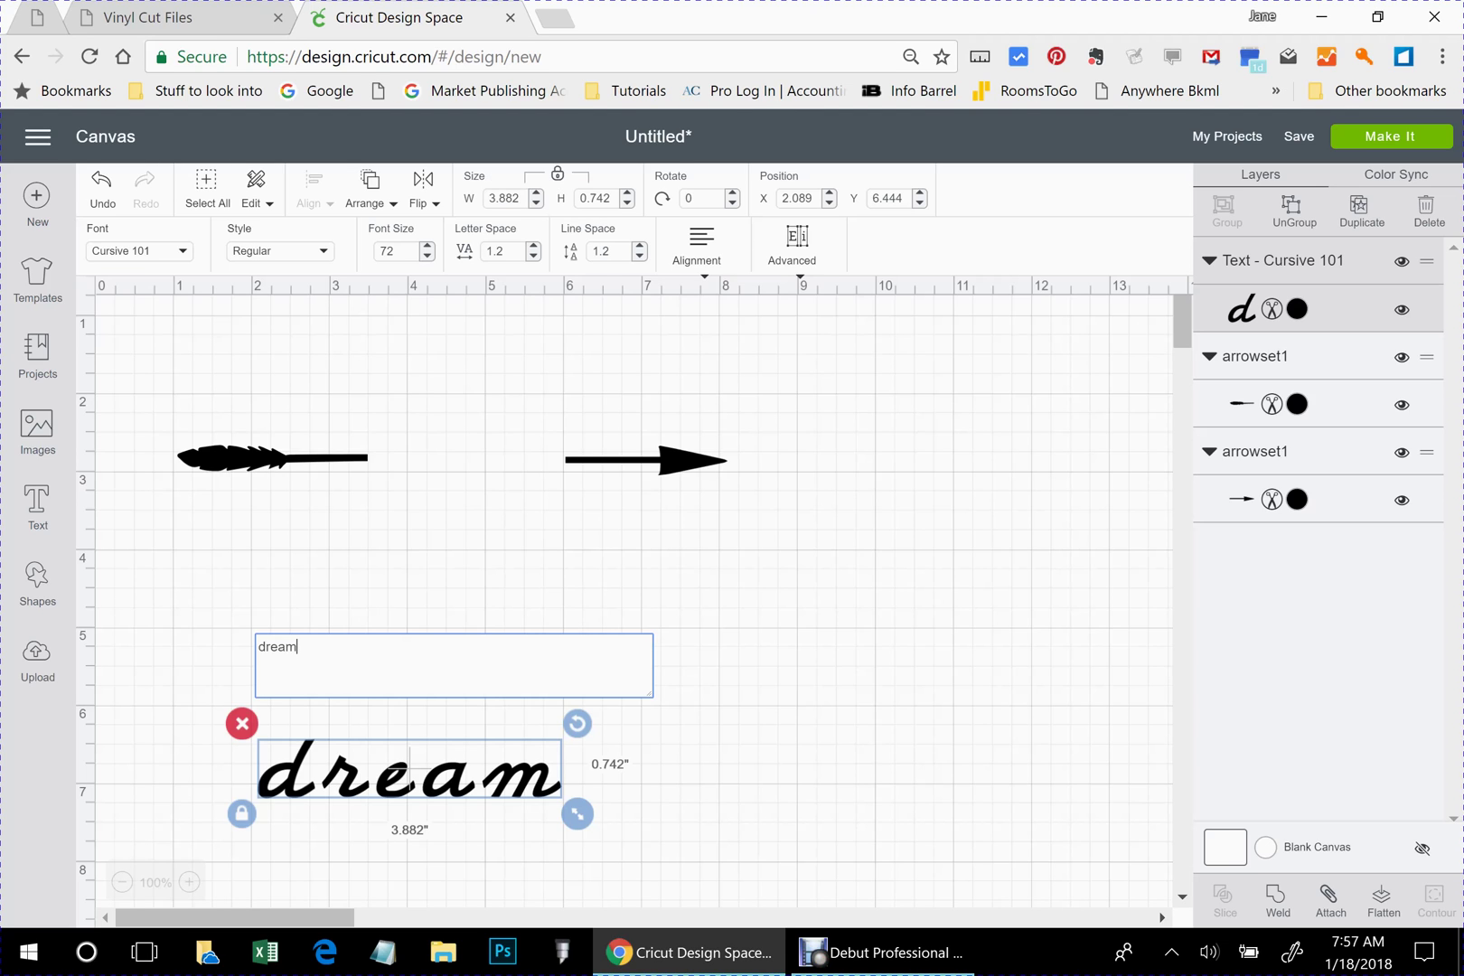
pyautogui.press('Escape')
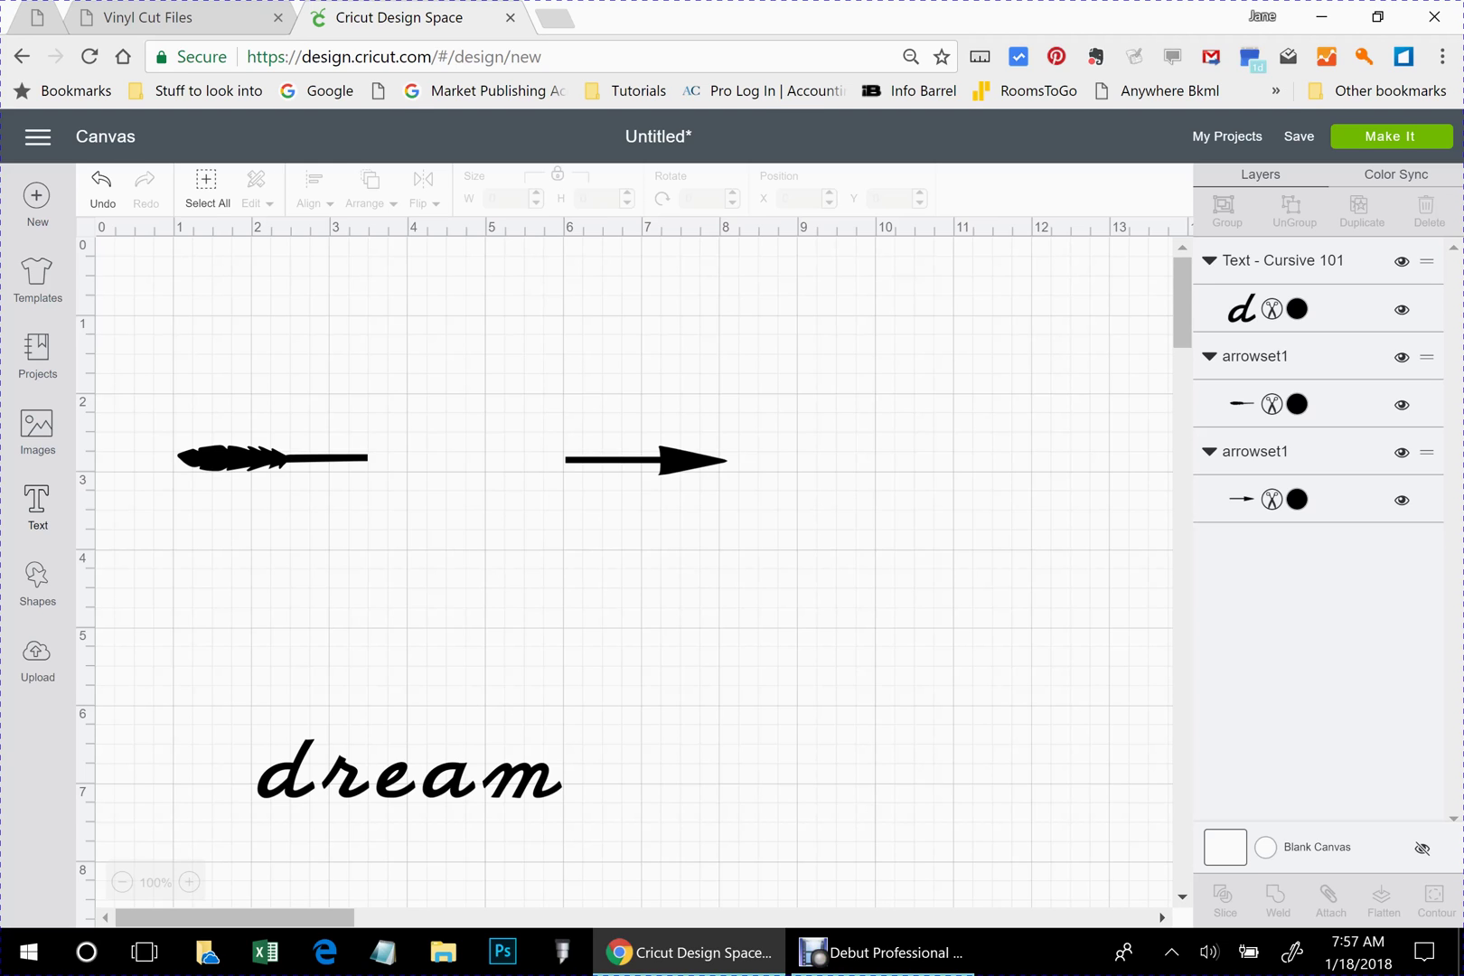
# - Browse the Cricut font collection for script styles suited to the word, as far as Cursive 101
pyautogui.click(38, 504)
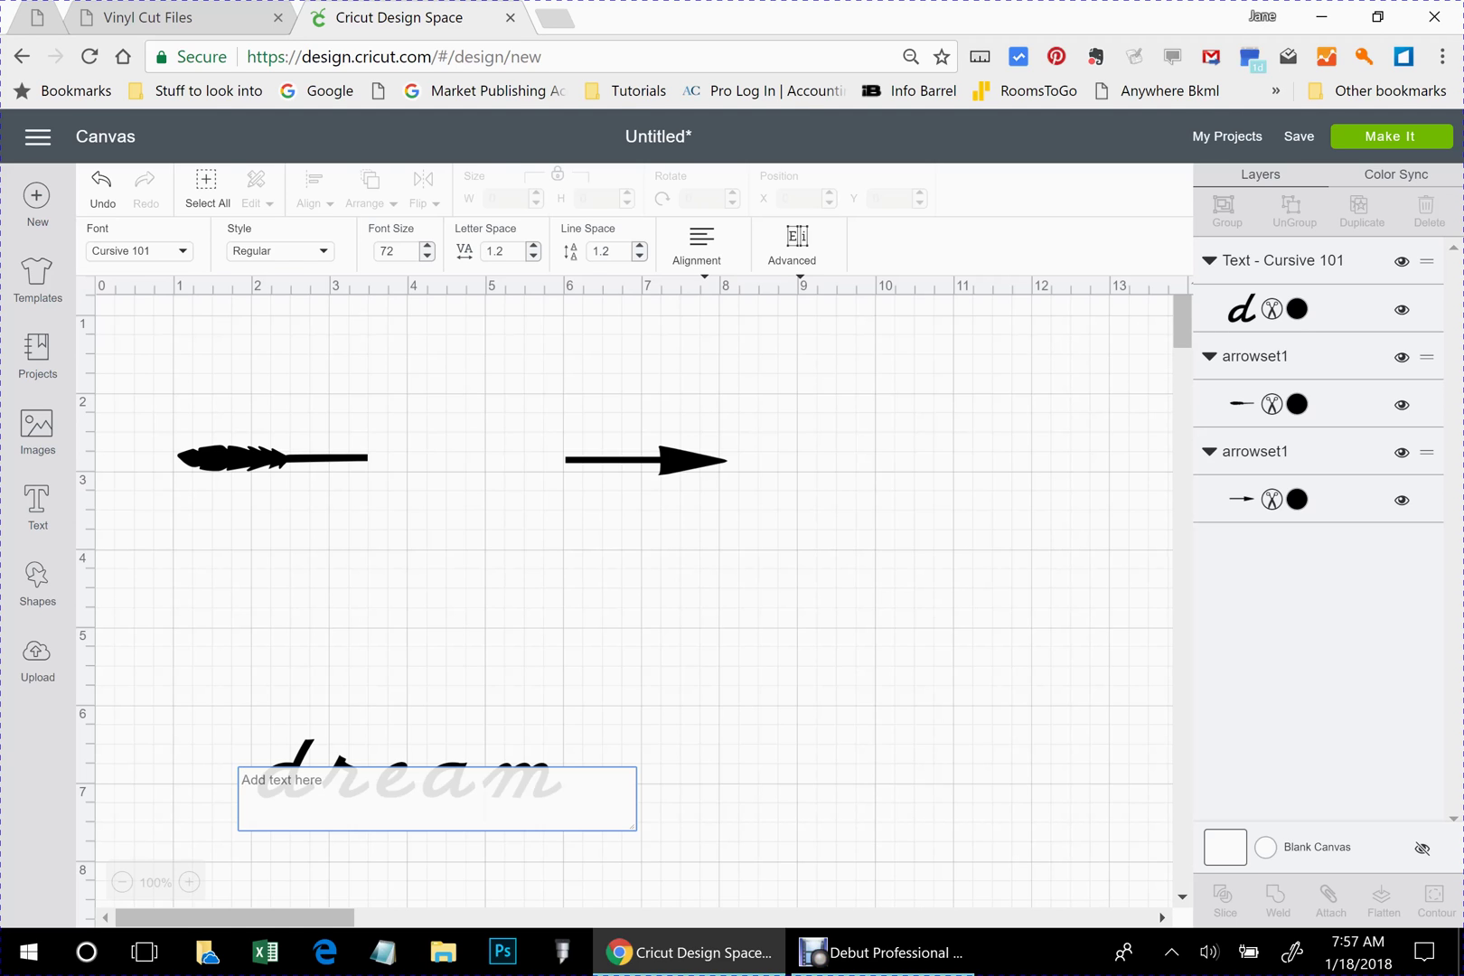
pyautogui.click(139, 251)
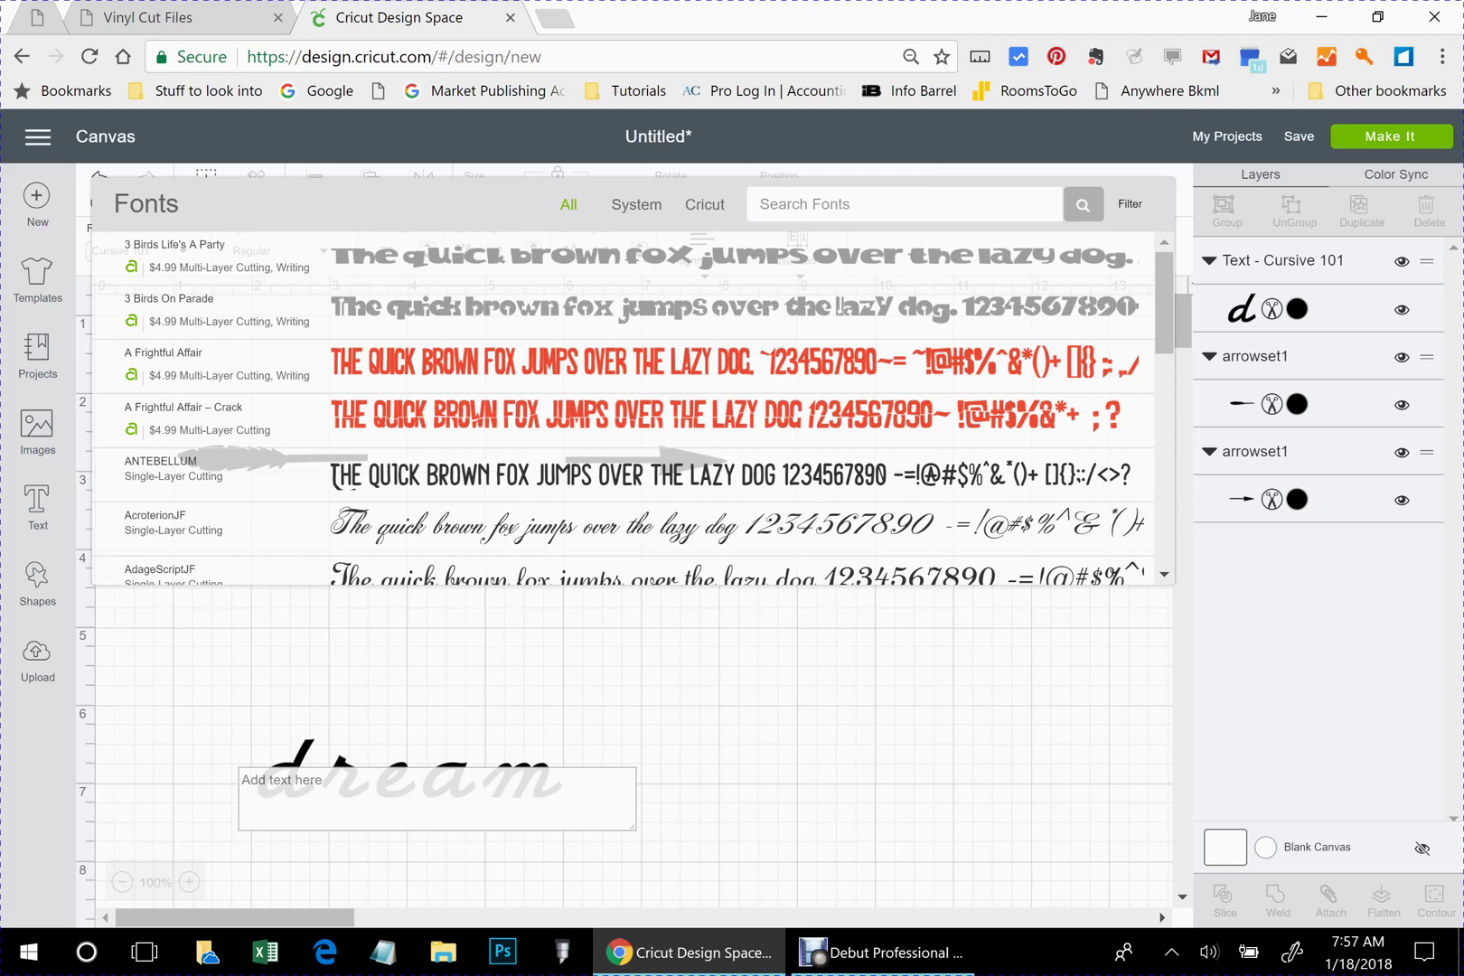
pyautogui.click(704, 204)
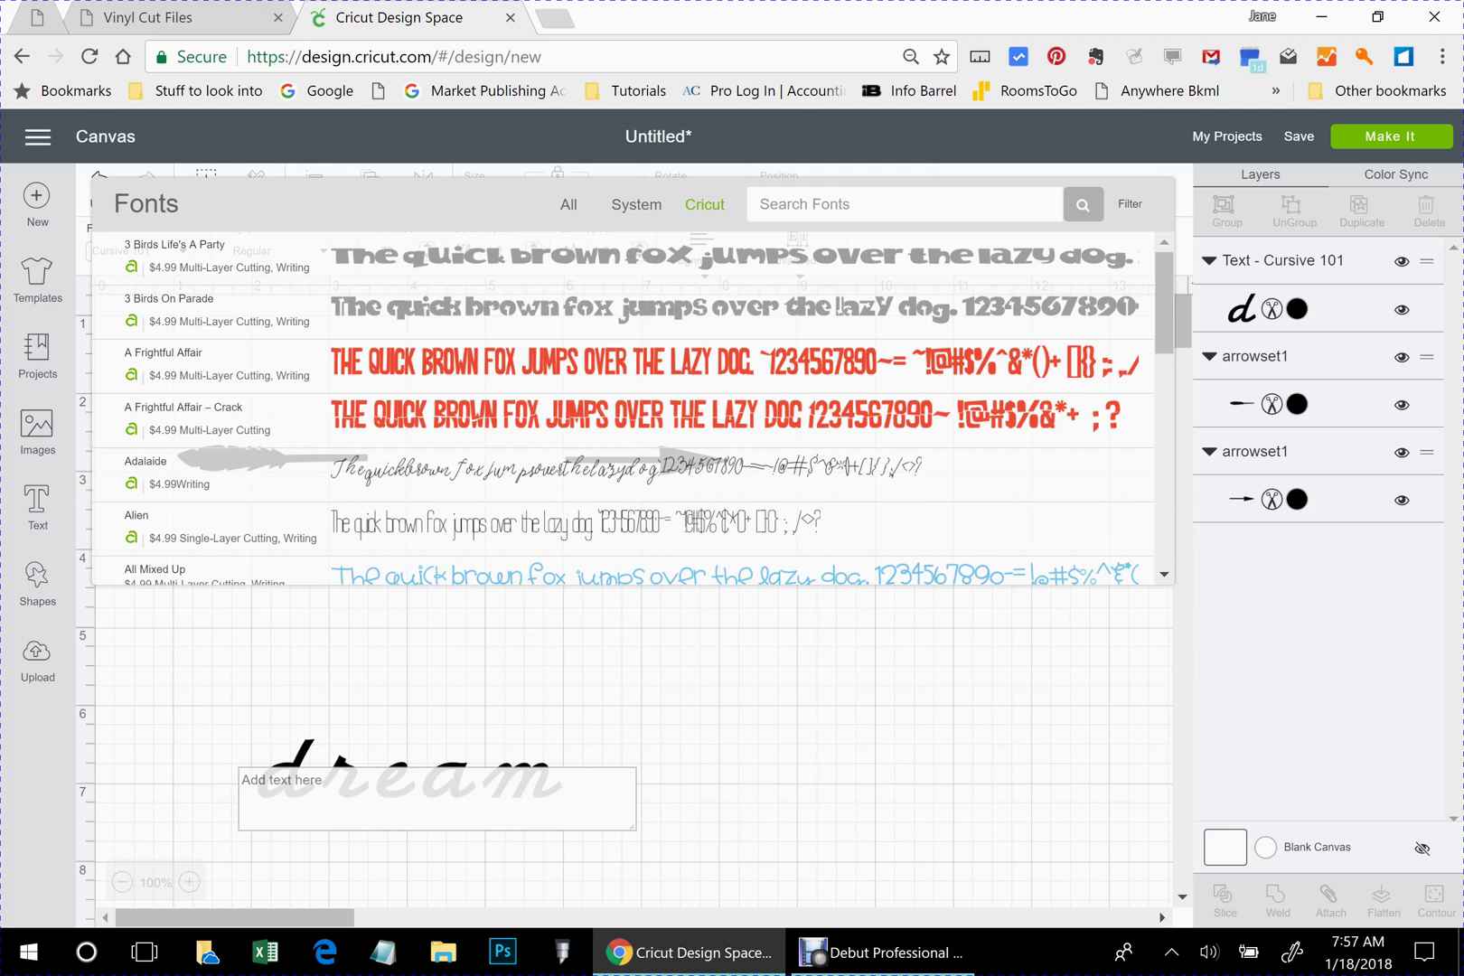
pyautogui.scroll(-2, 632, 407)
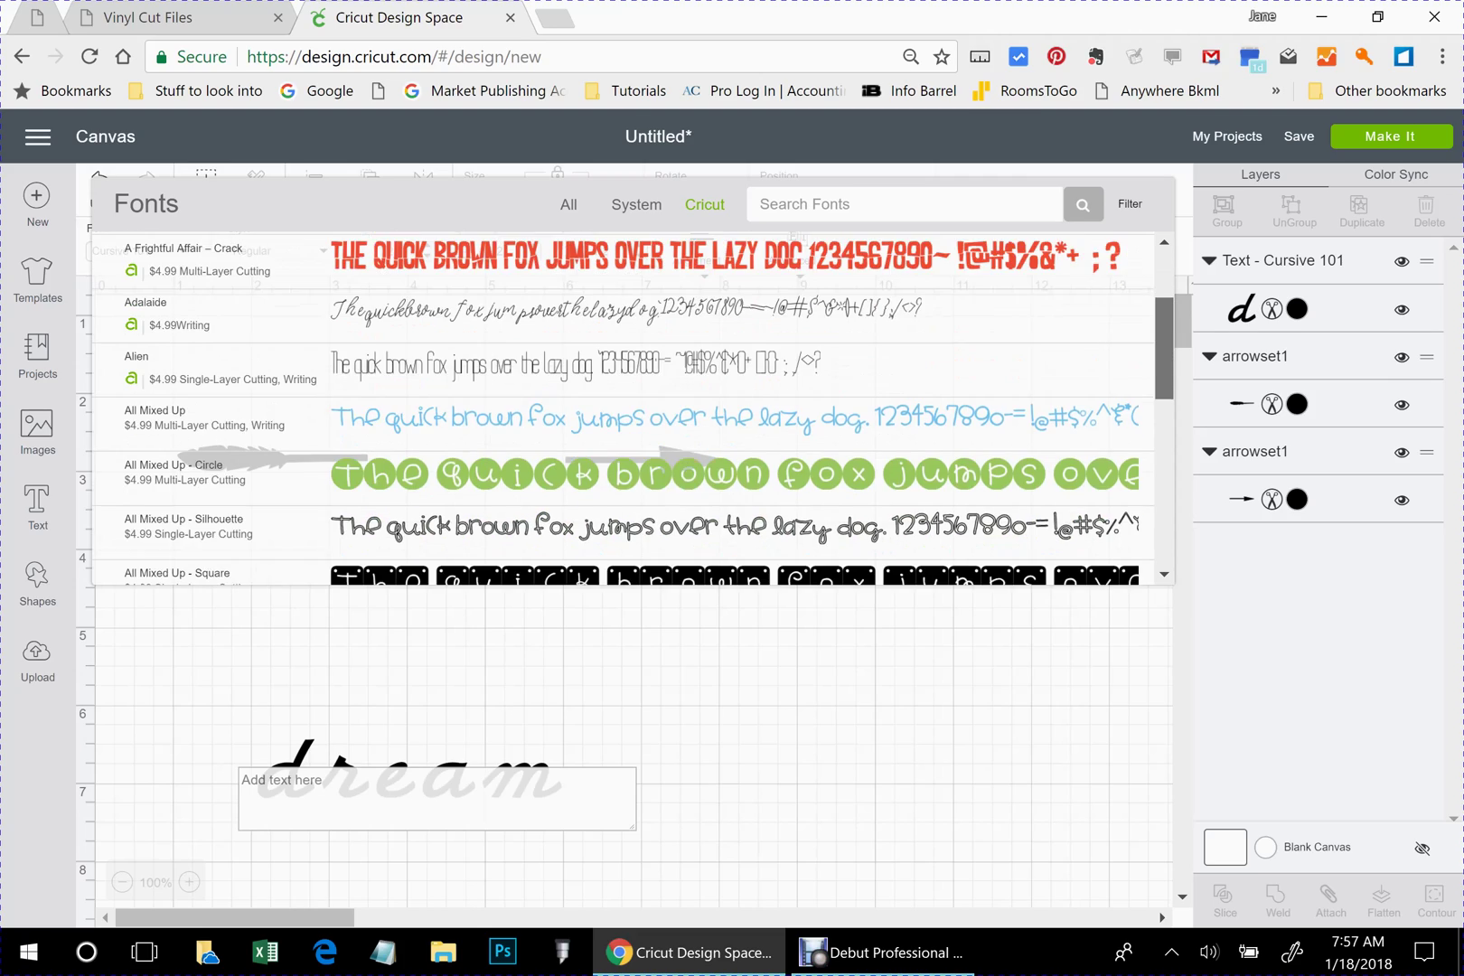
pyautogui.scroll(-5, 632, 407)
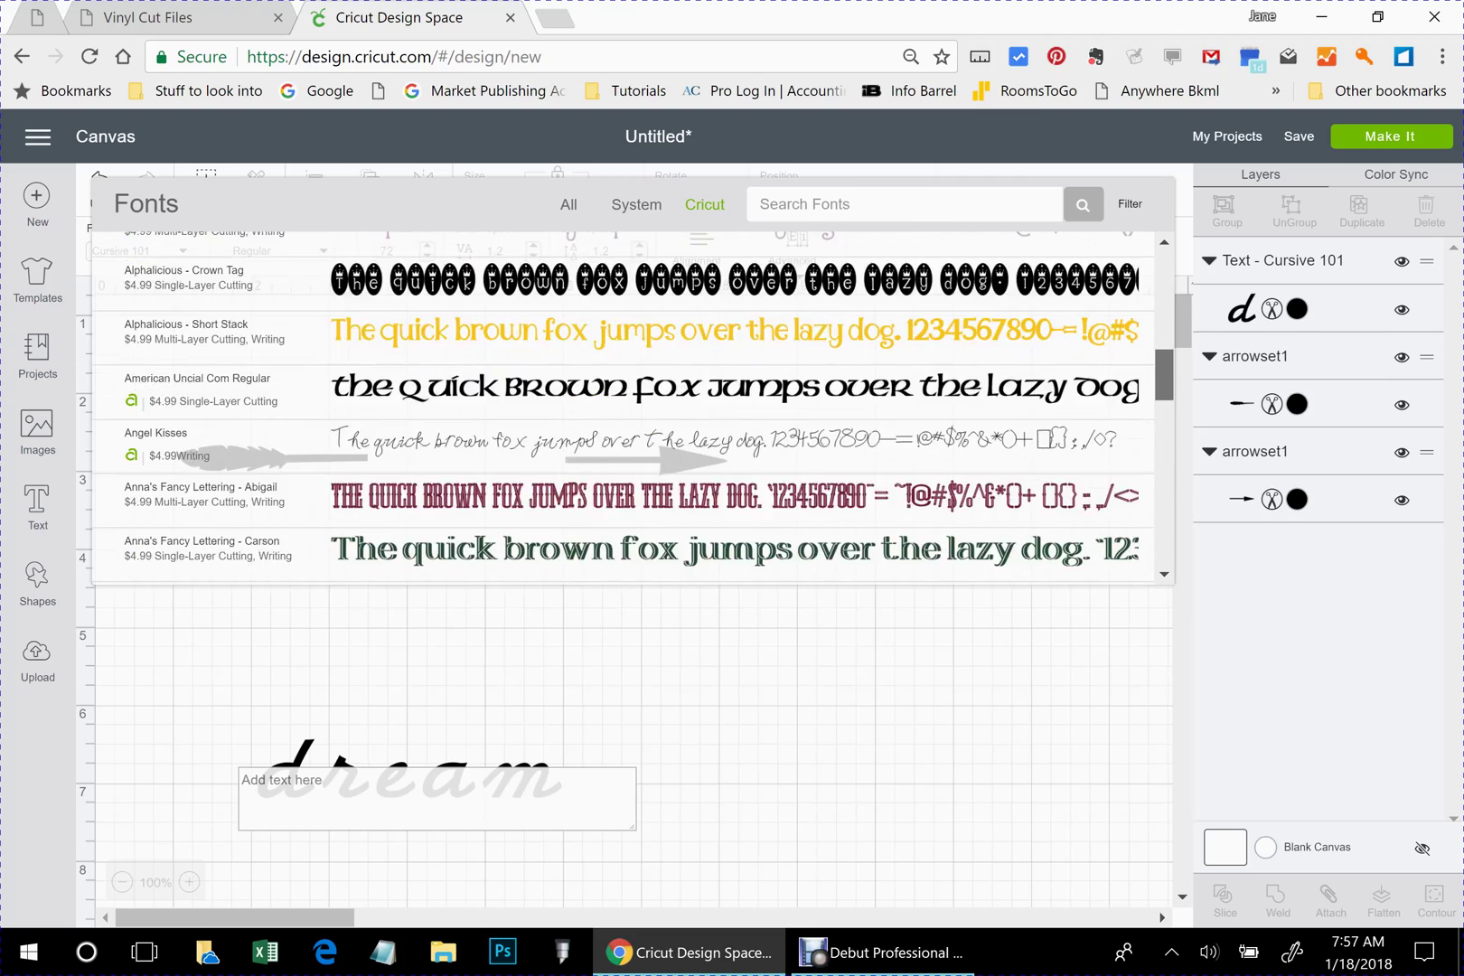
pyautogui.scroll(-8, 632, 407)
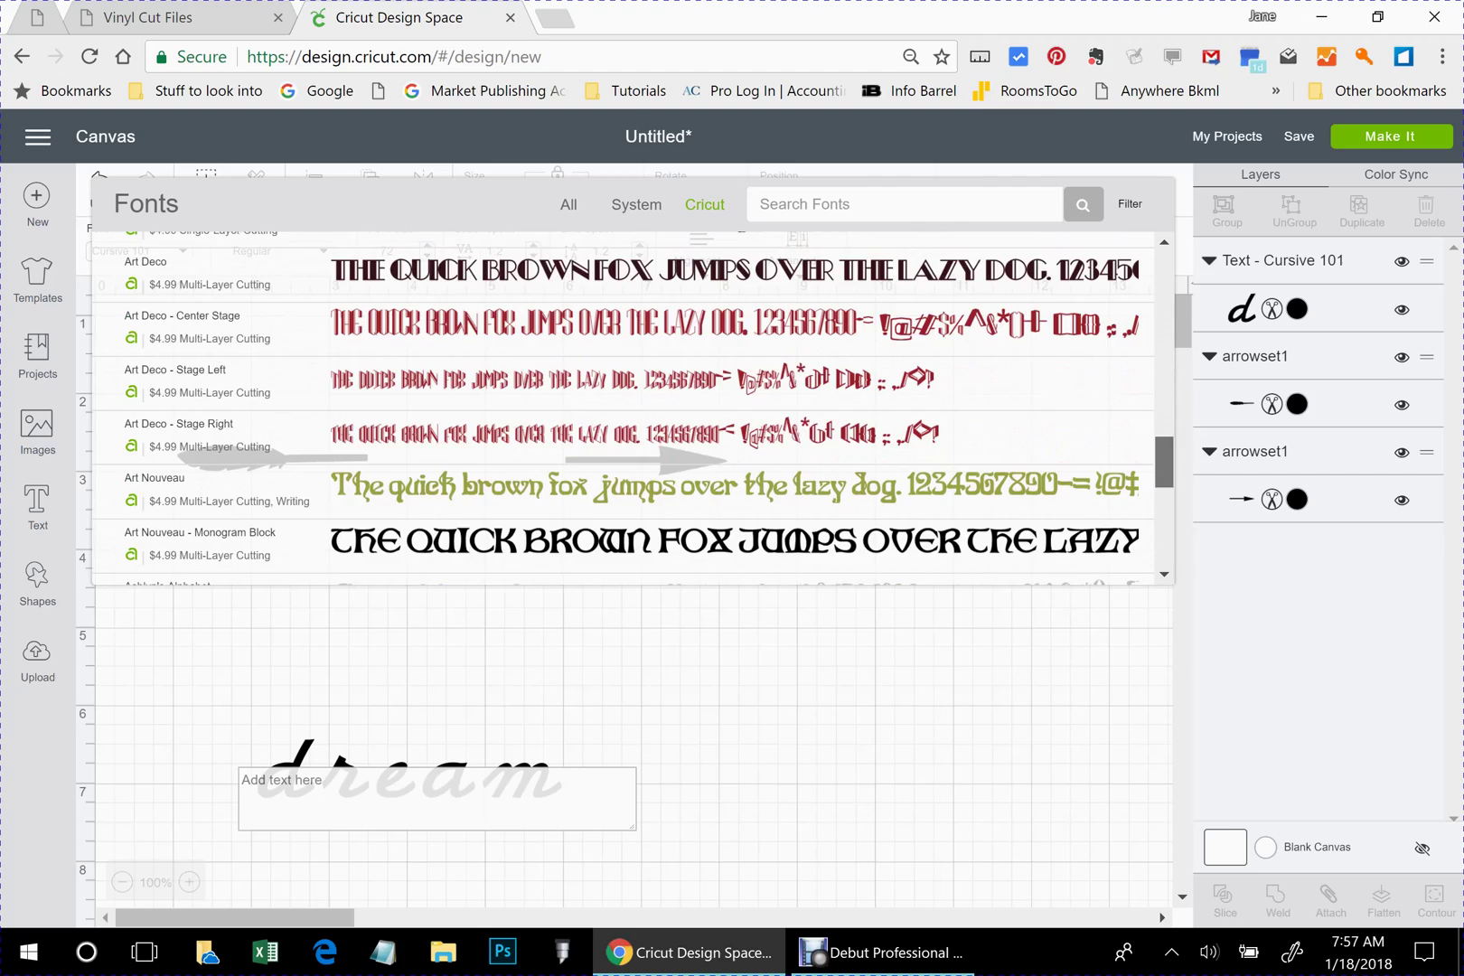
pyautogui.scroll(-10, 633, 407)
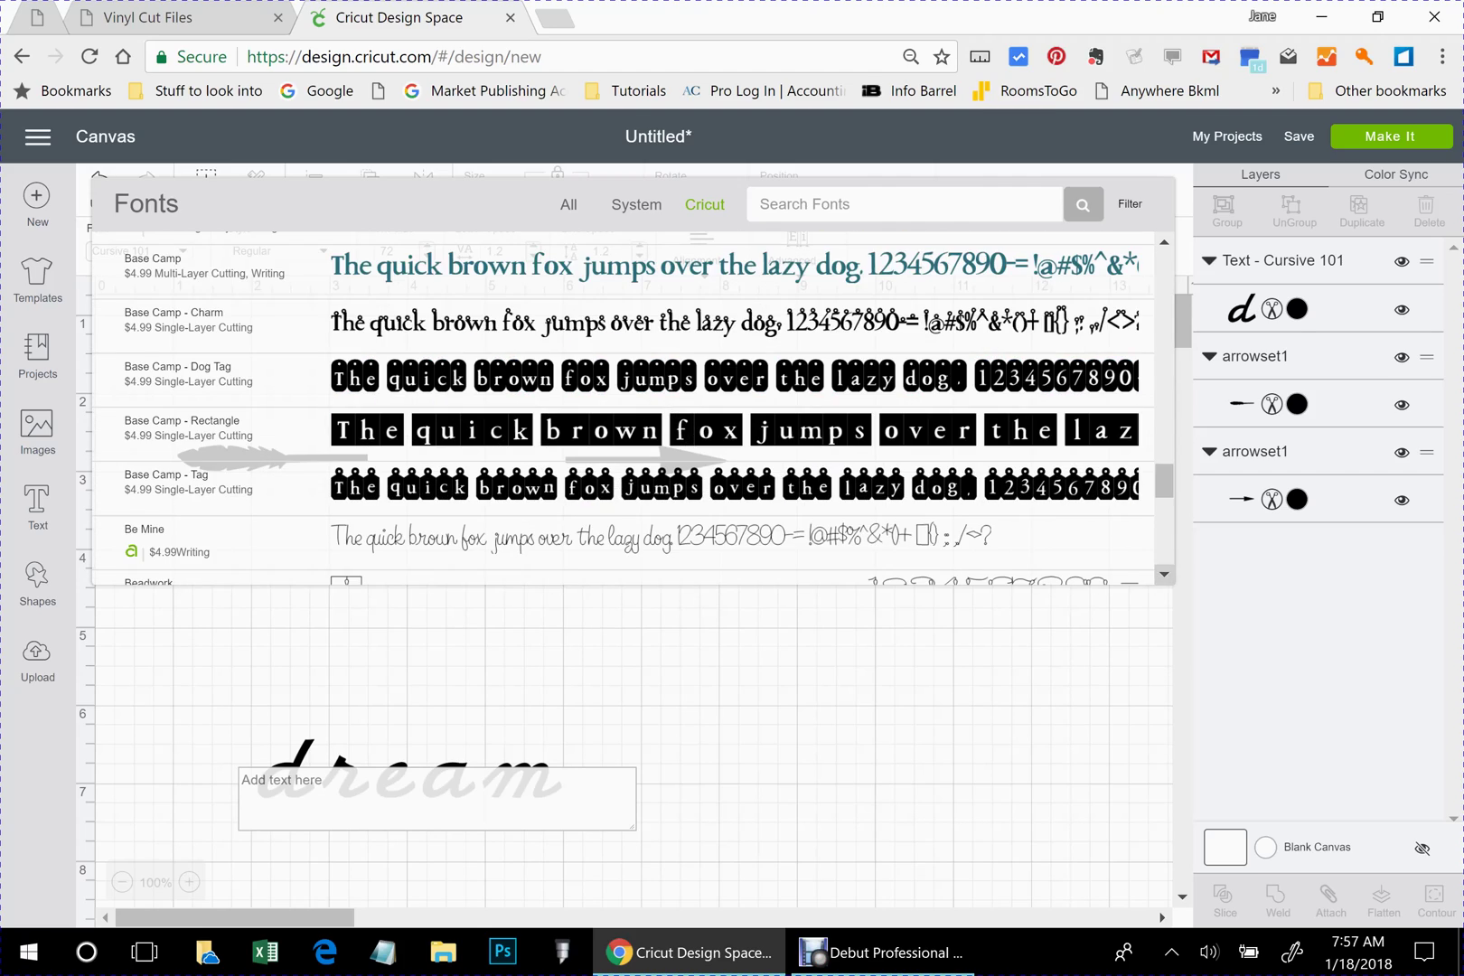
pyautogui.scroll(-6, 623, 406)
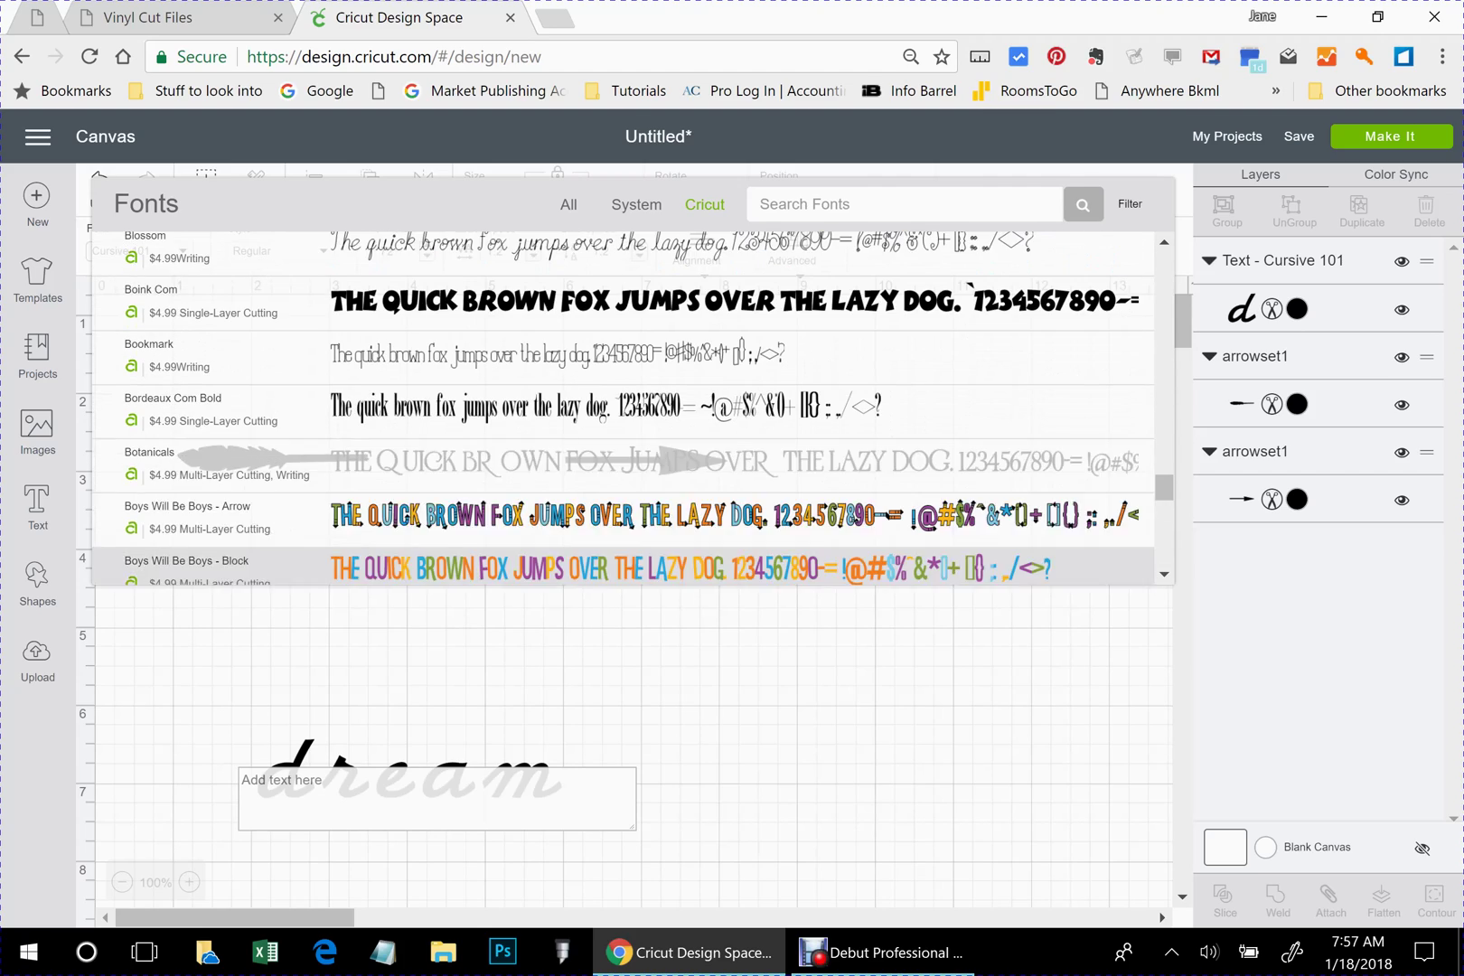
pyautogui.scroll(-3, 623, 407)
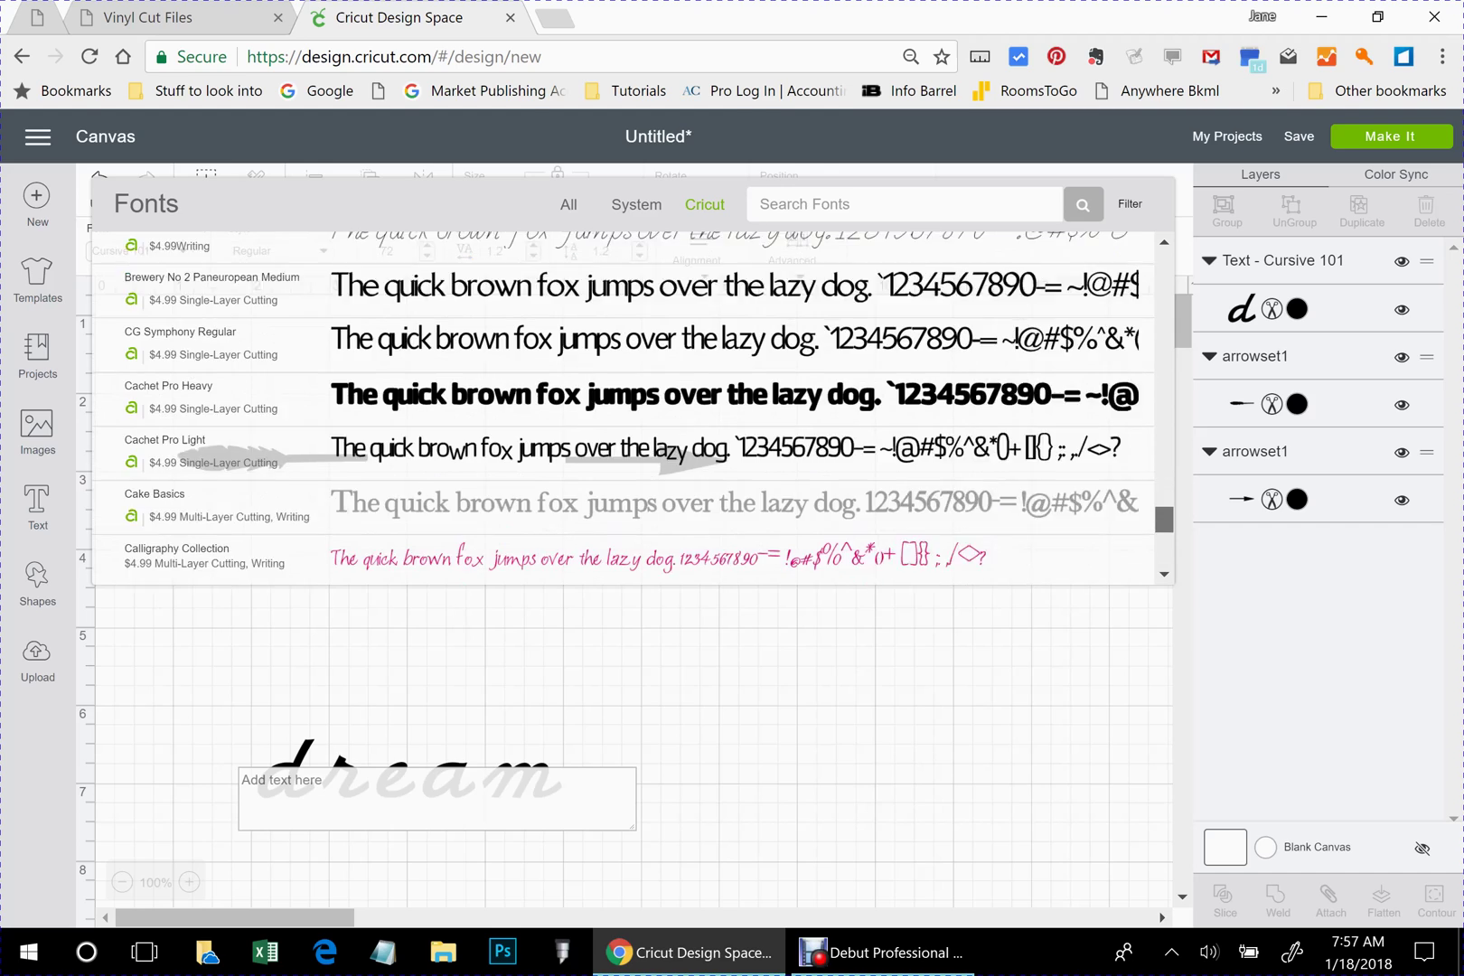
pyautogui.scroll(-2, 624, 407)
pyautogui.scroll(-5, 623, 407)
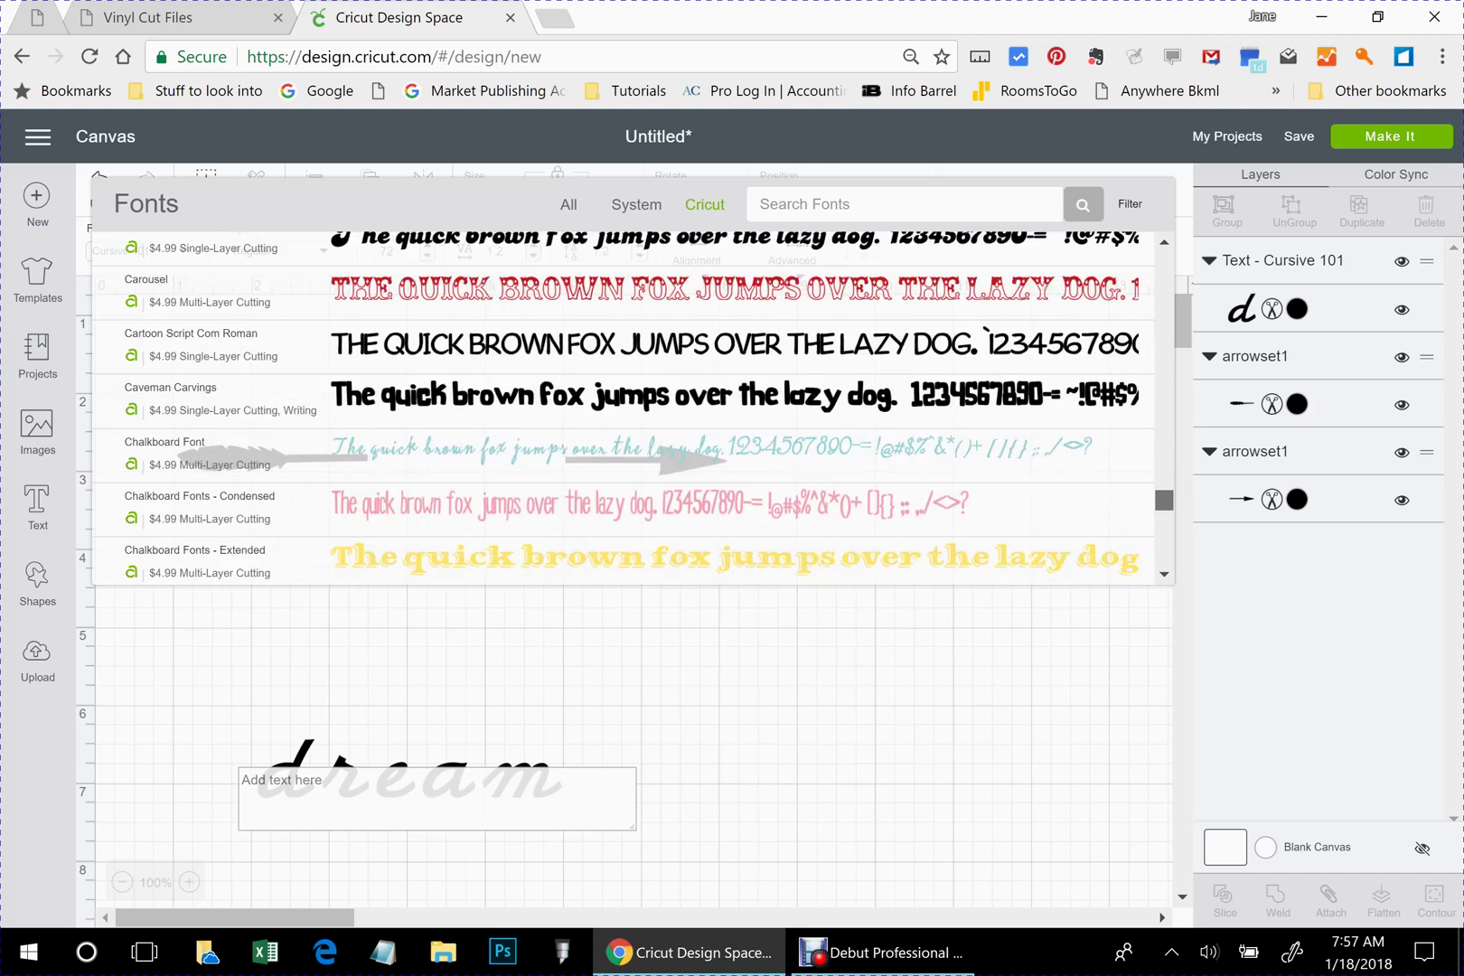
pyautogui.scroll(-1, 623, 407)
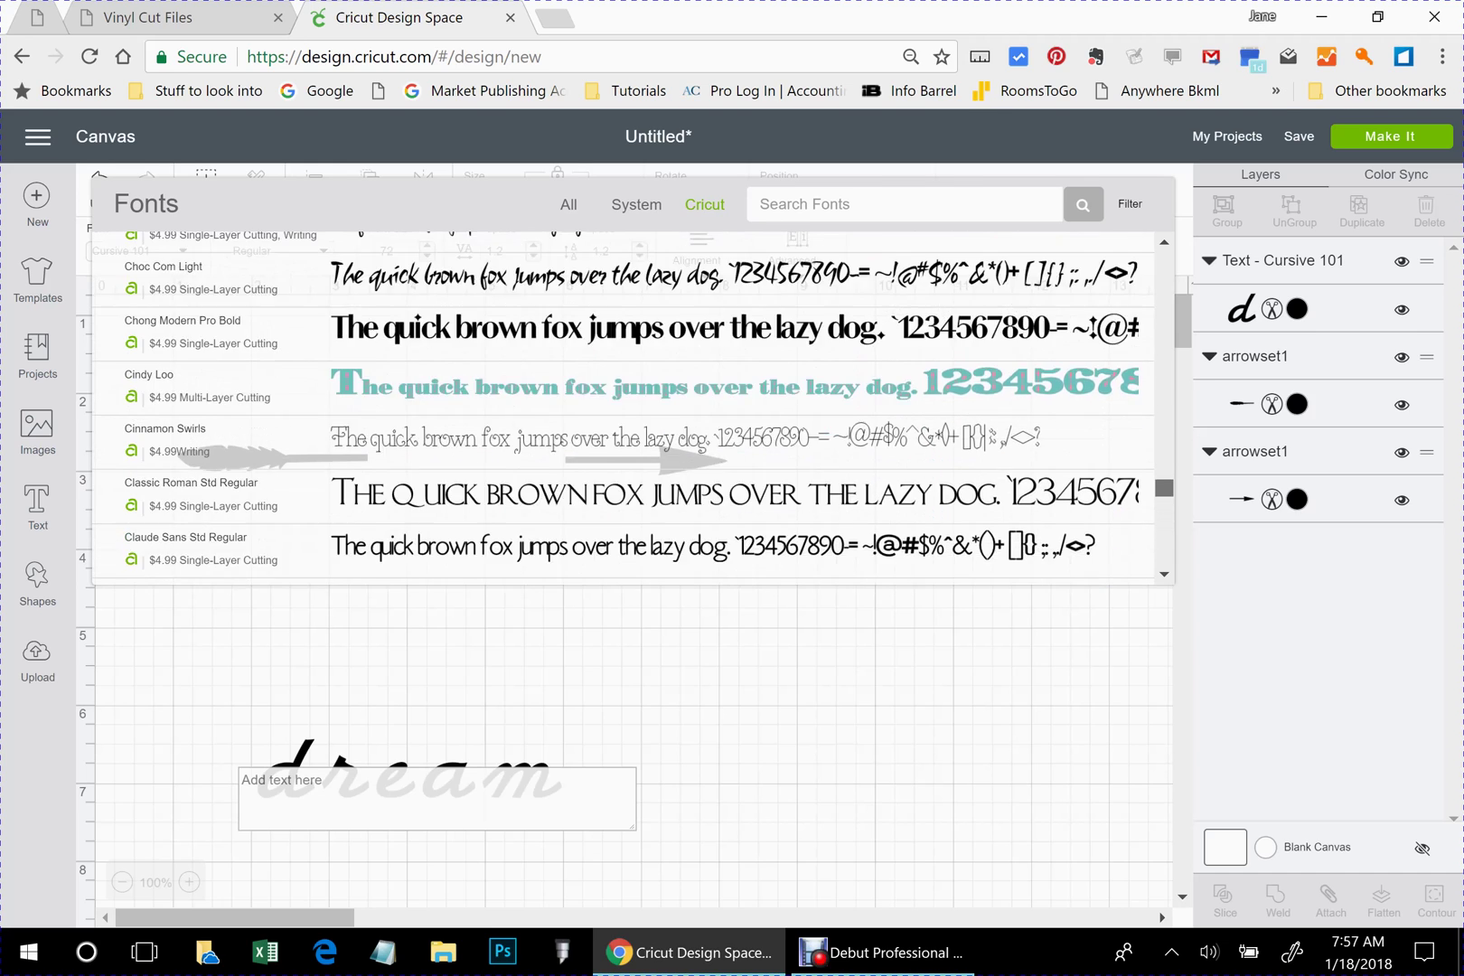
pyautogui.scroll(-2, 624, 407)
pyautogui.scroll(-5, 623, 406)
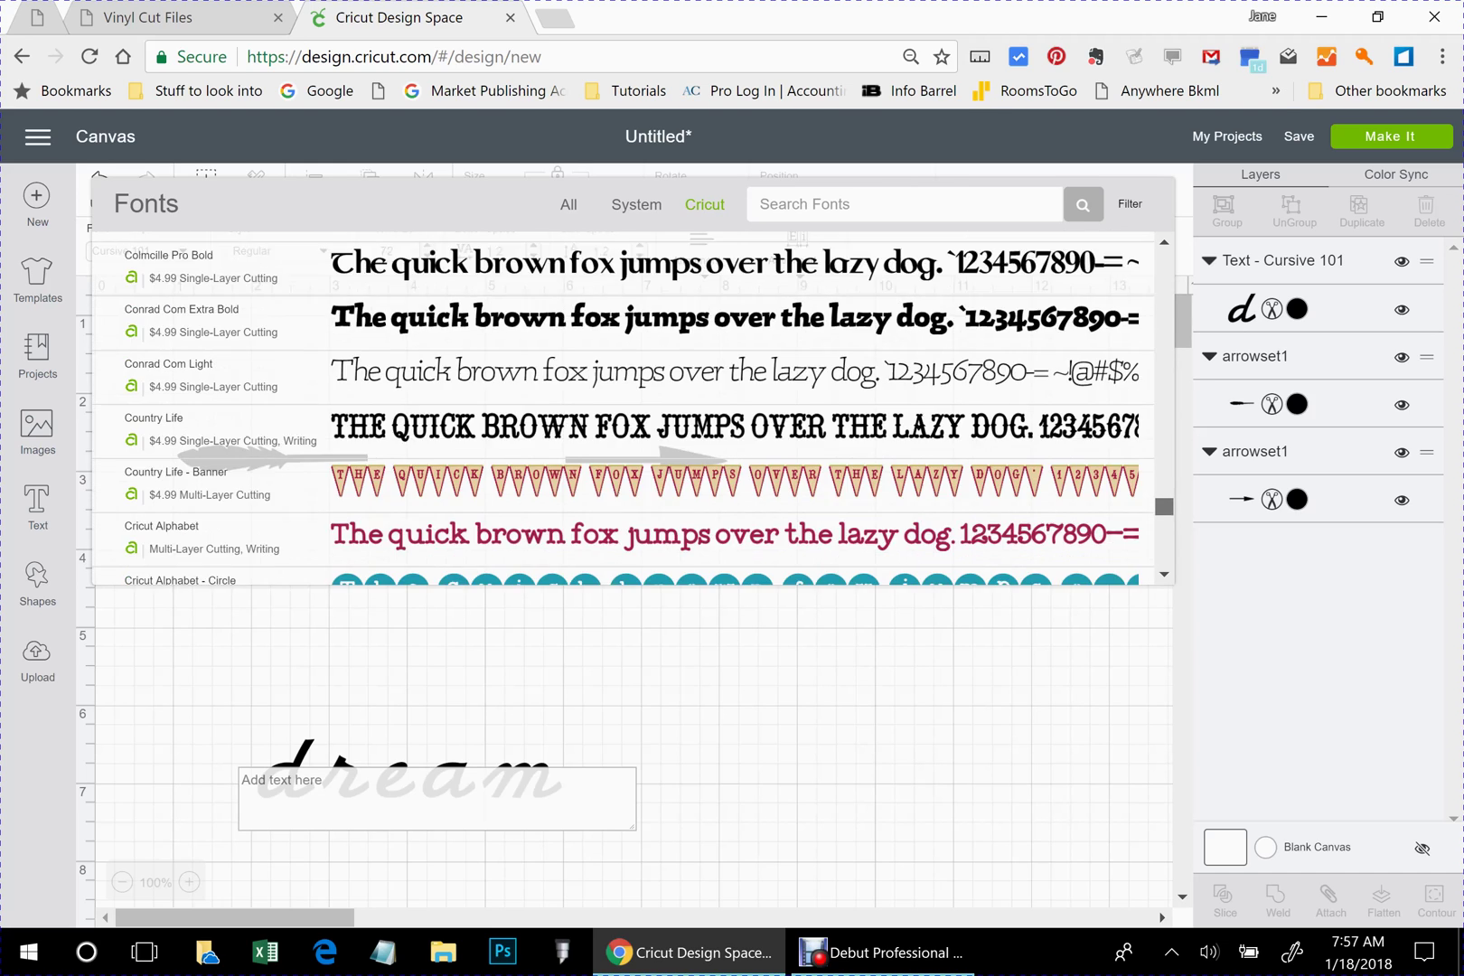
pyautogui.scroll(-3, 624, 407)
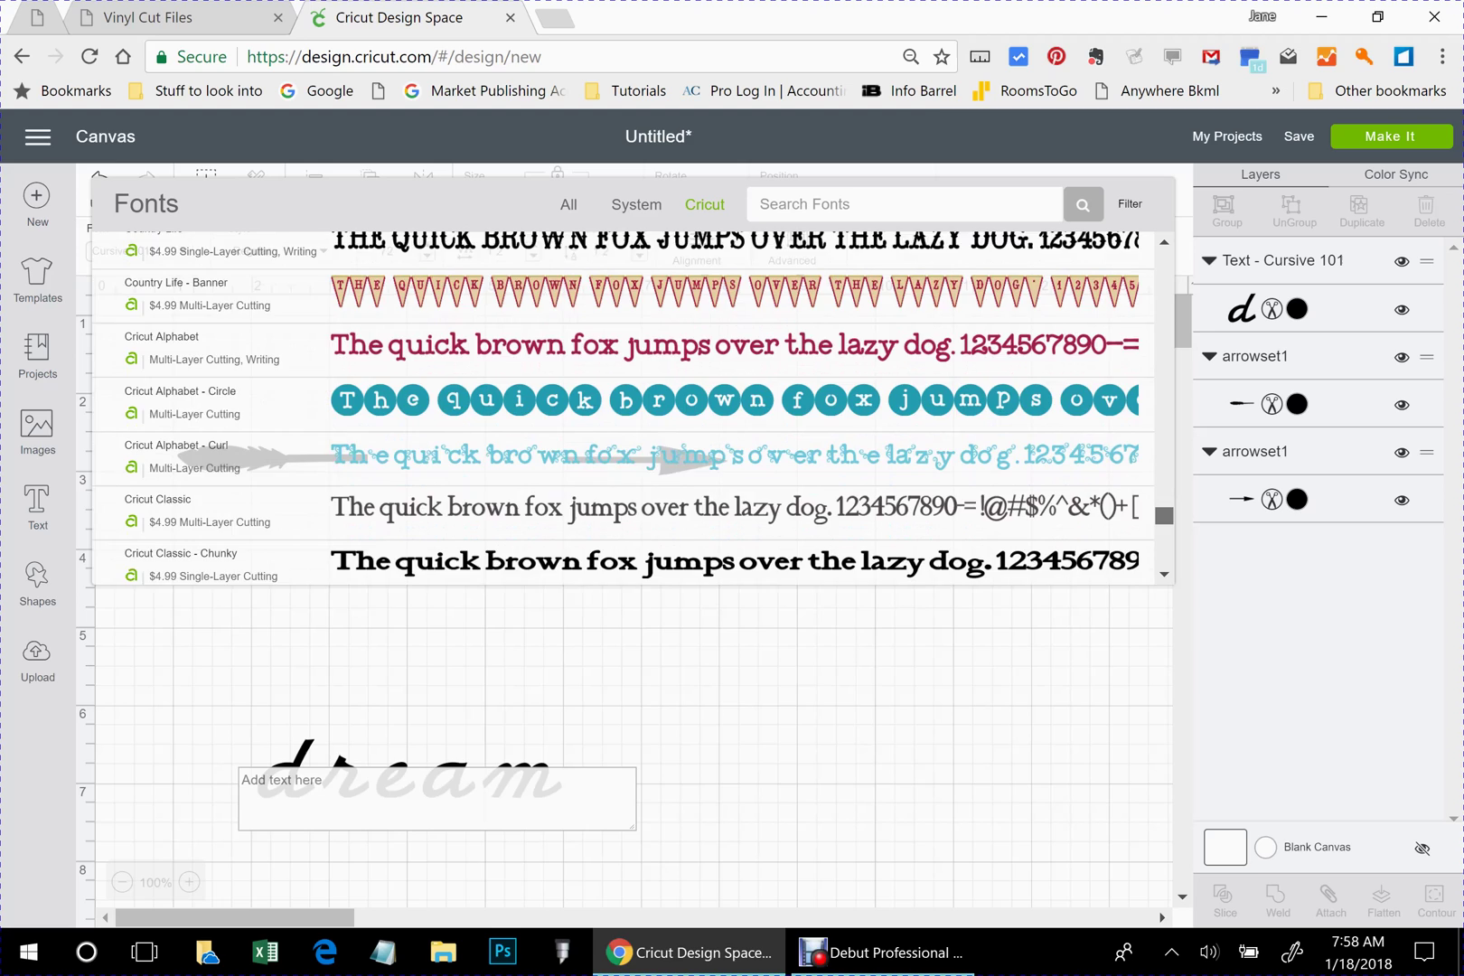
pyautogui.scroll(-6, 623, 407)
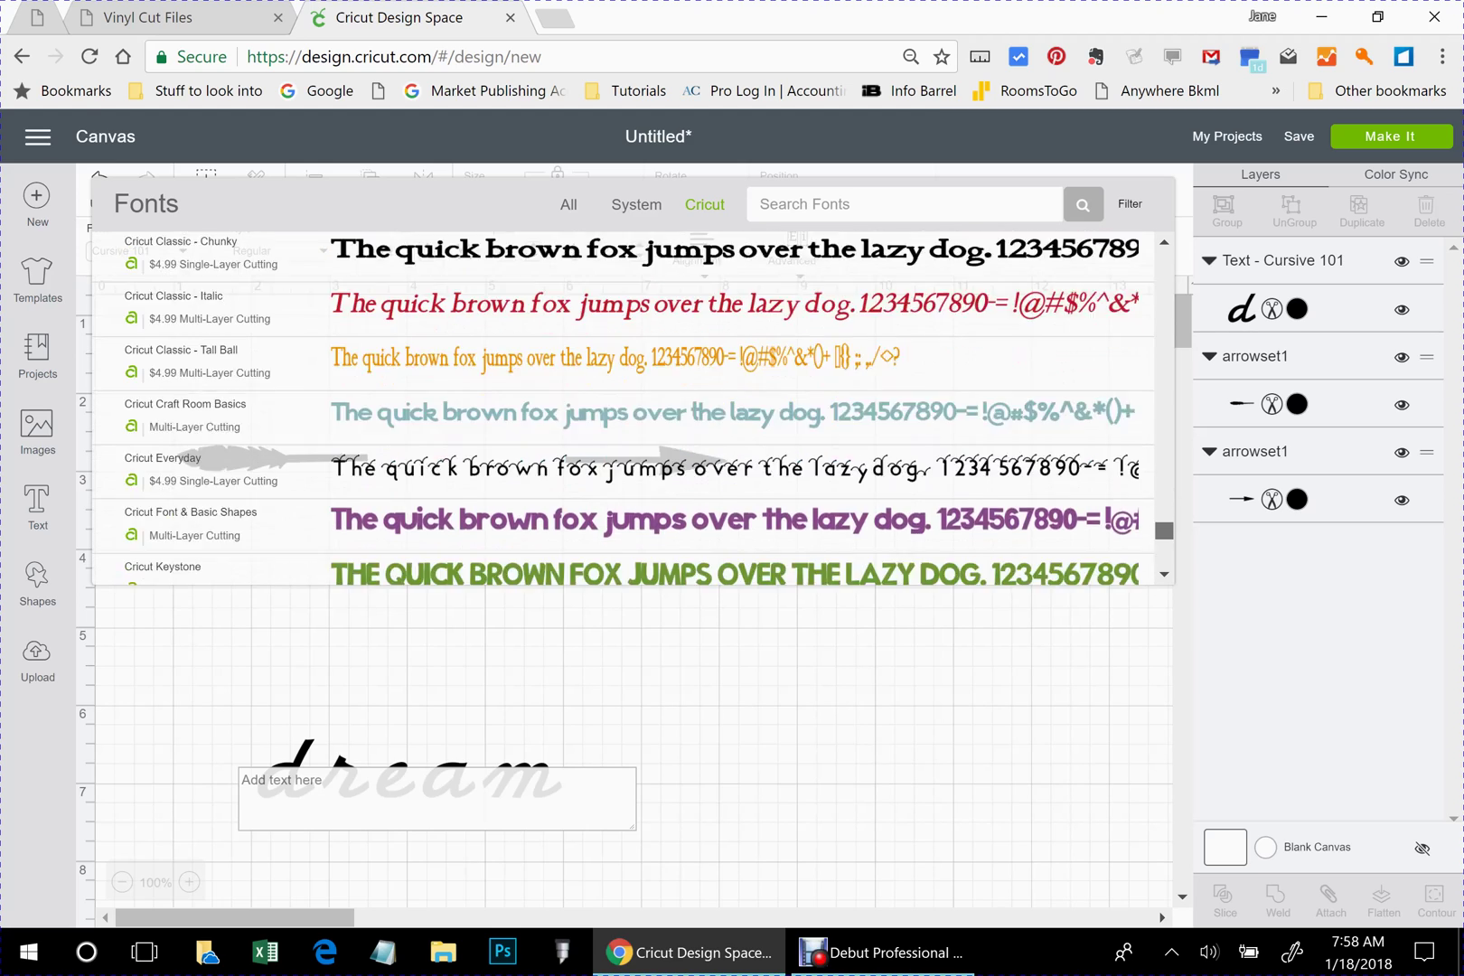
pyautogui.scroll(-4, 623, 407)
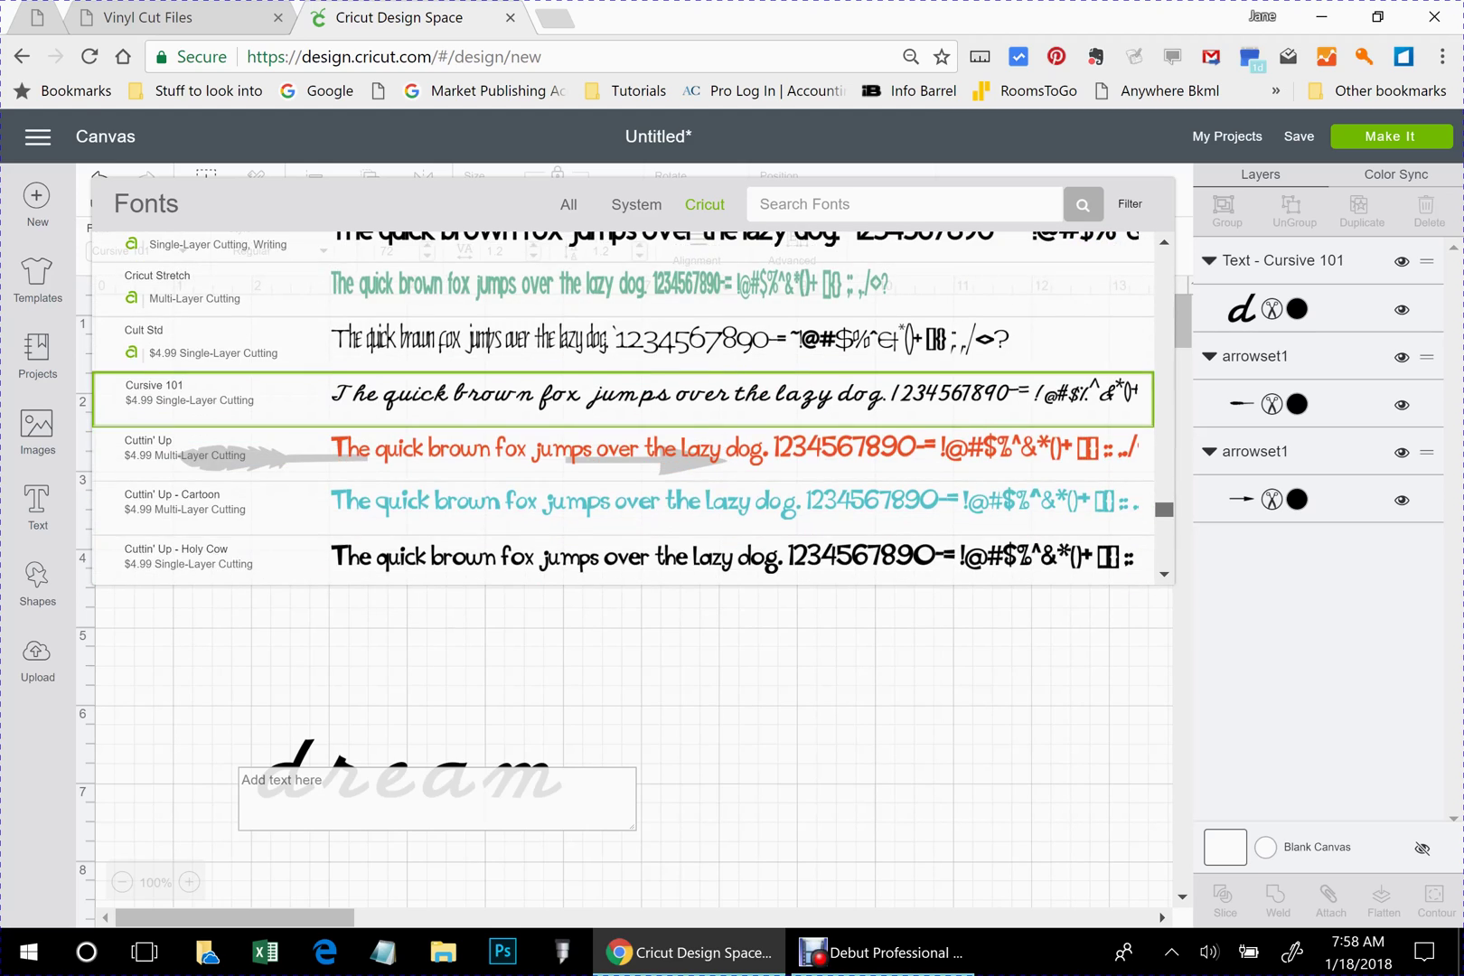
pyautogui.scroll(1, 624, 407)
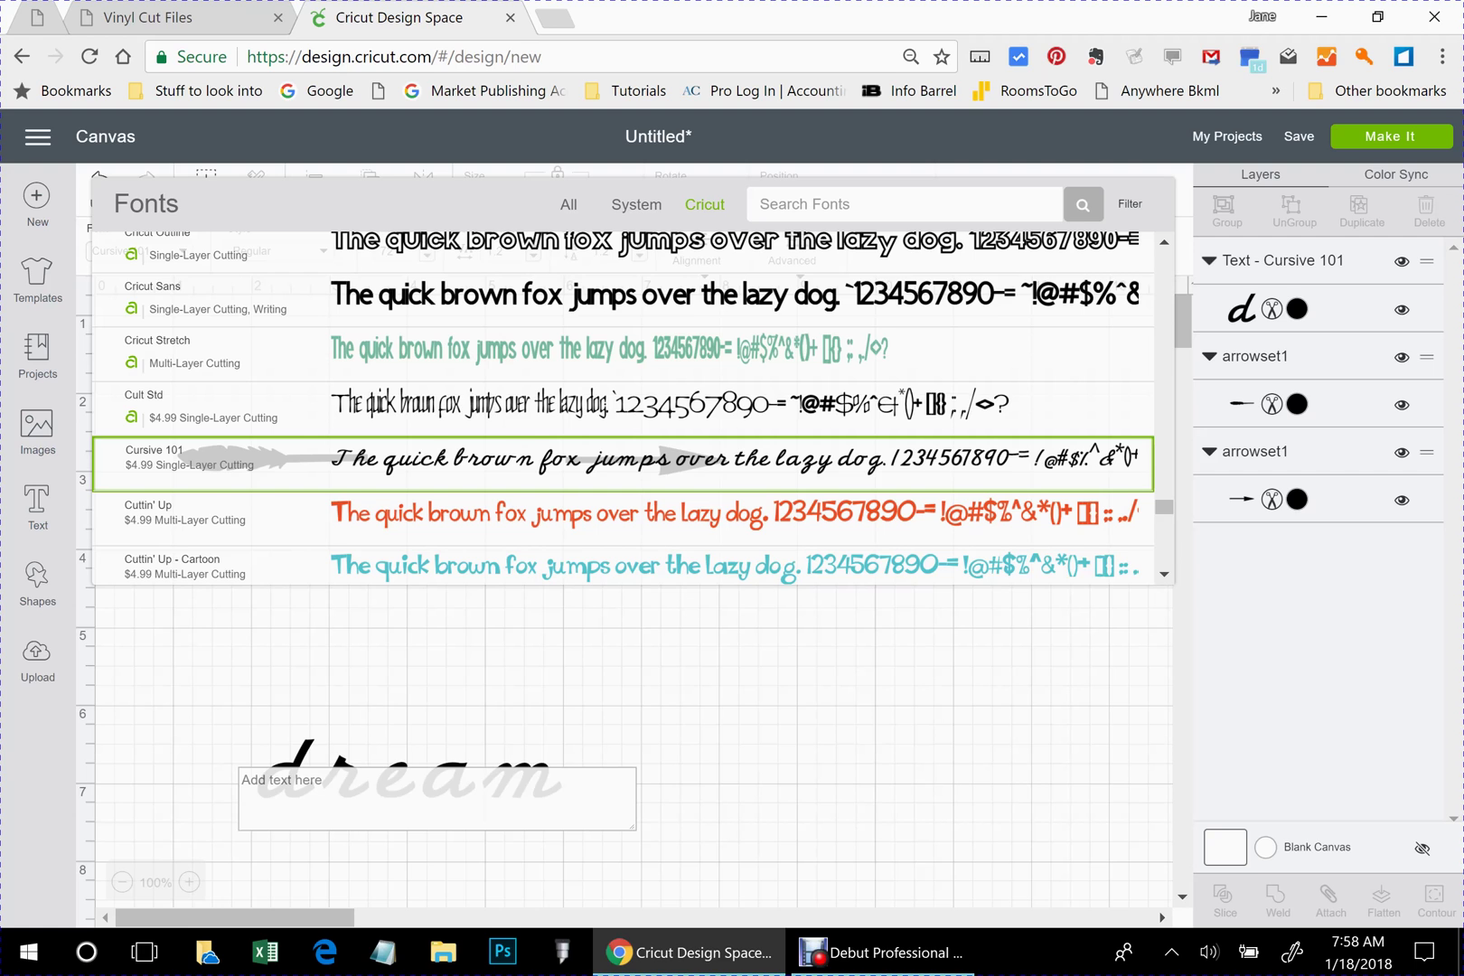
# - Browse the system fonts for alternative lettering styles and close the font list without choosing one
pyautogui.click(637, 204)
pyautogui.scroll(-3, 624, 407)
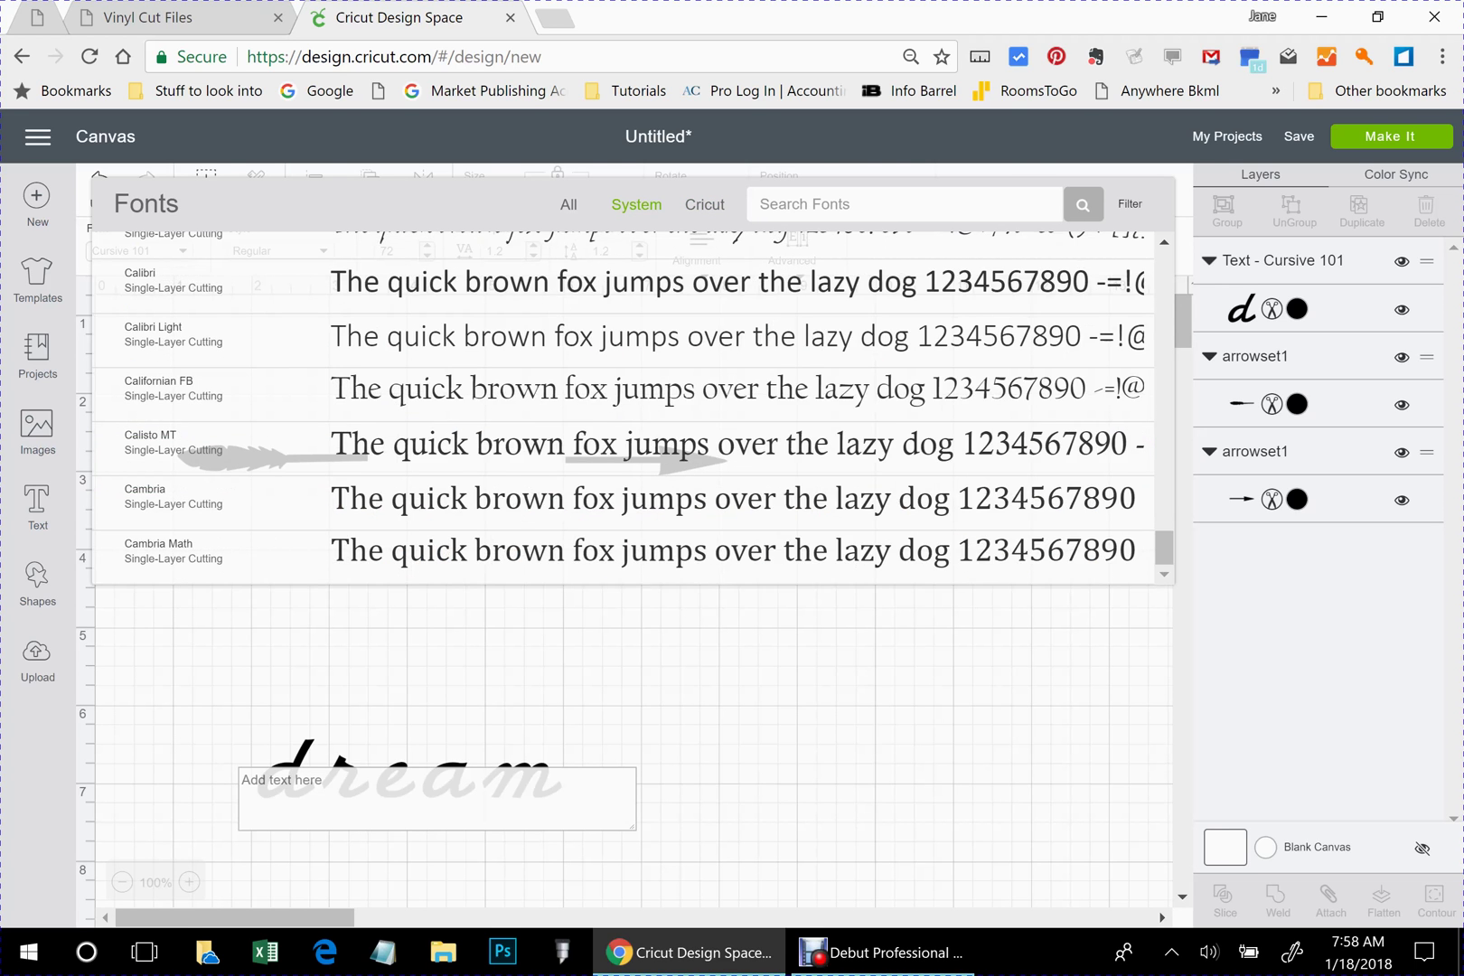
pyautogui.scroll(-3, 624, 406)
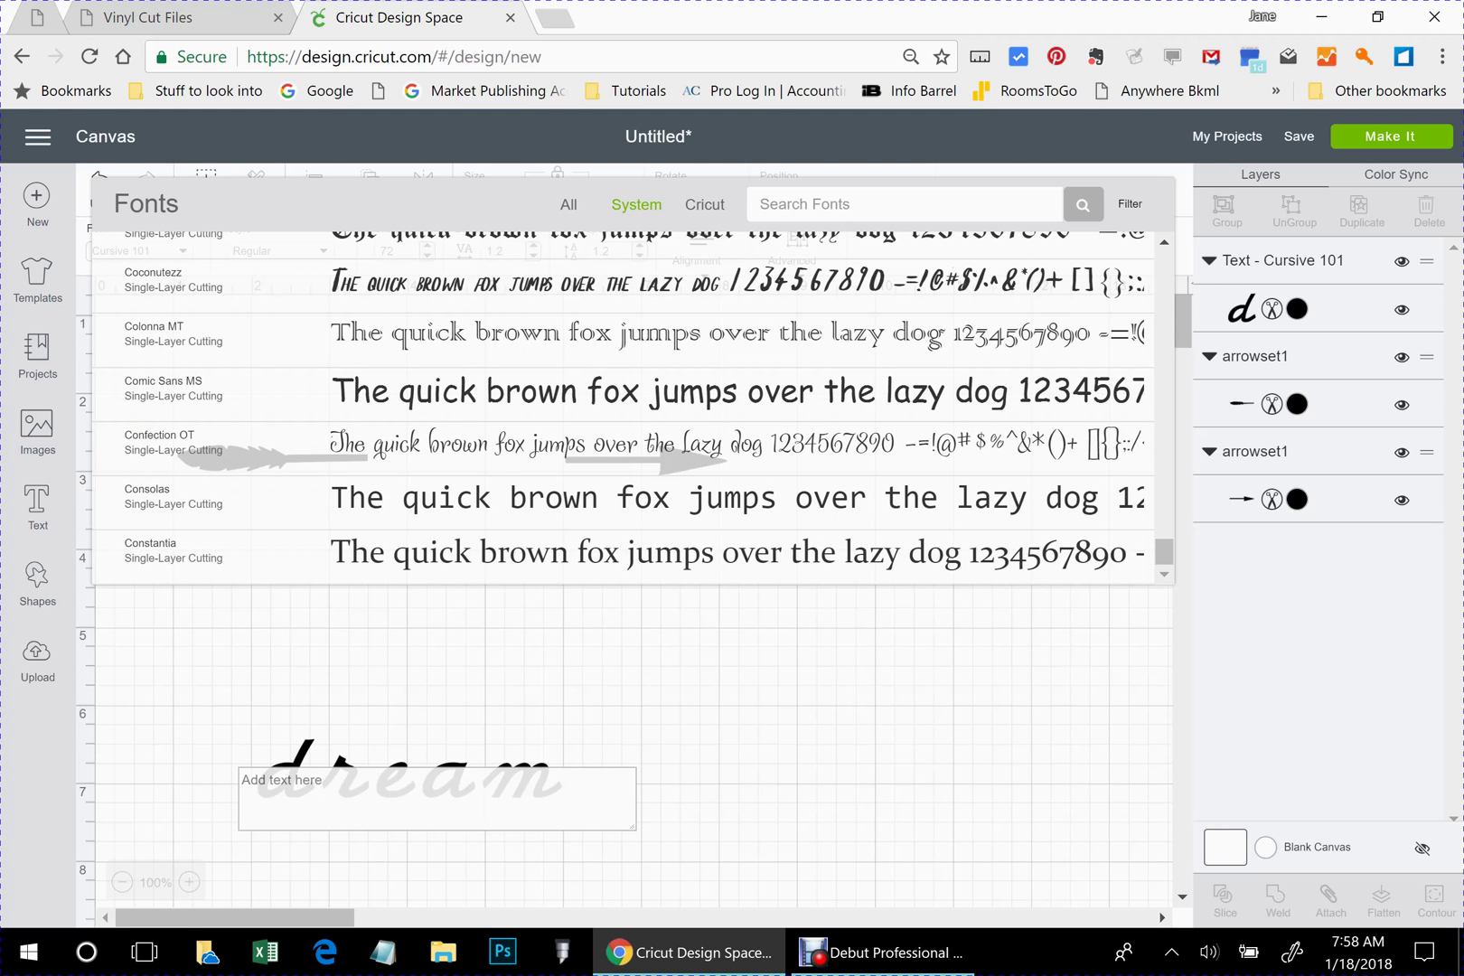
pyautogui.scroll(-5, 624, 407)
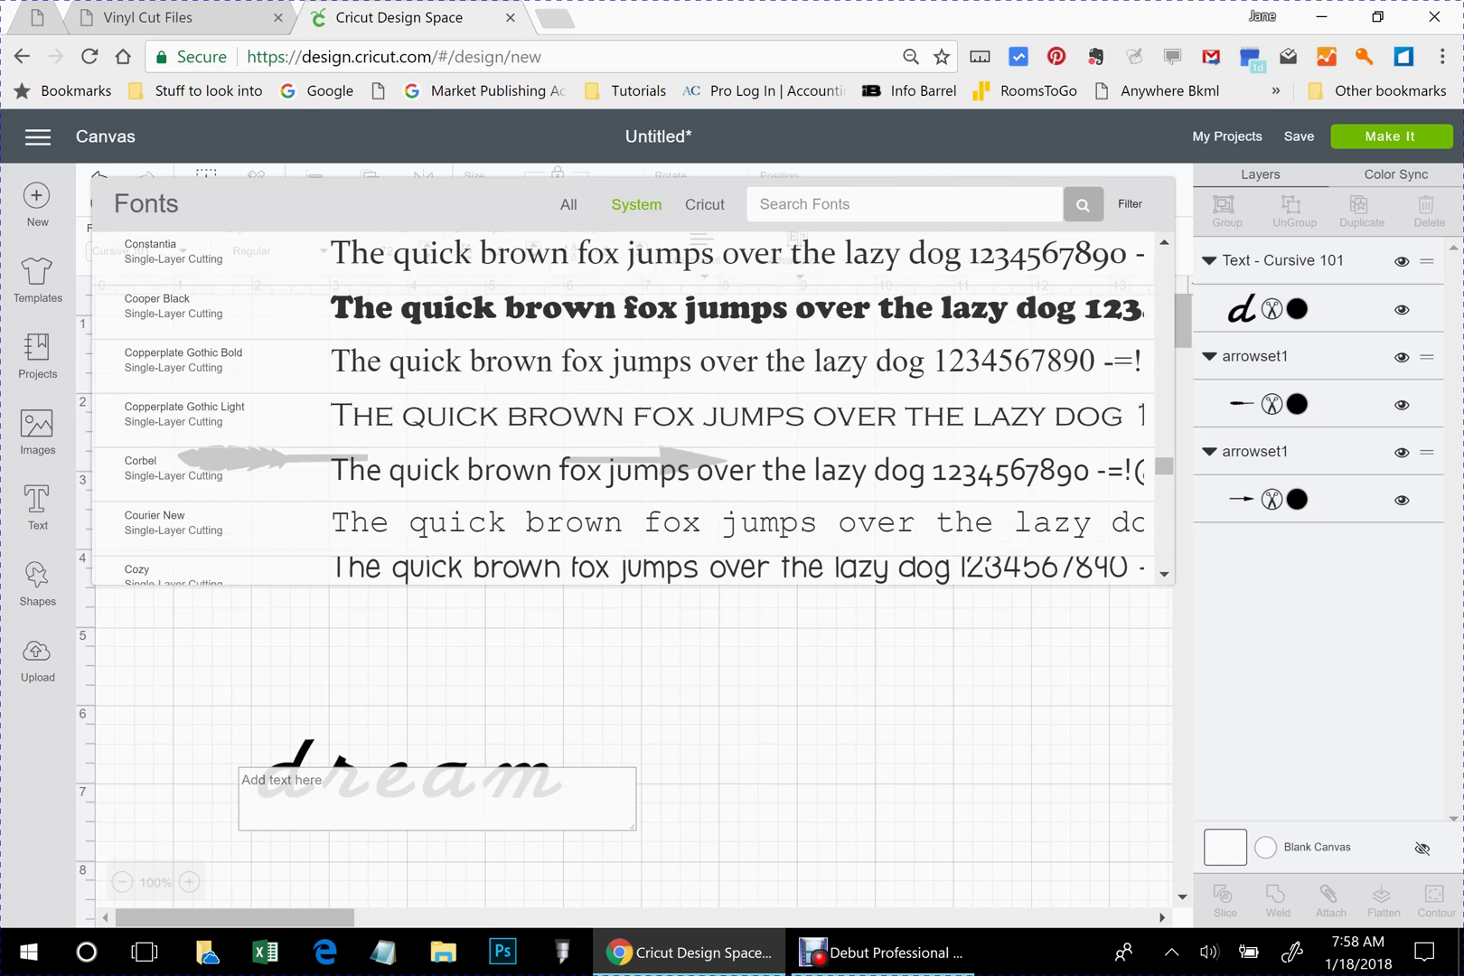
pyautogui.scroll(3, 624, 361)
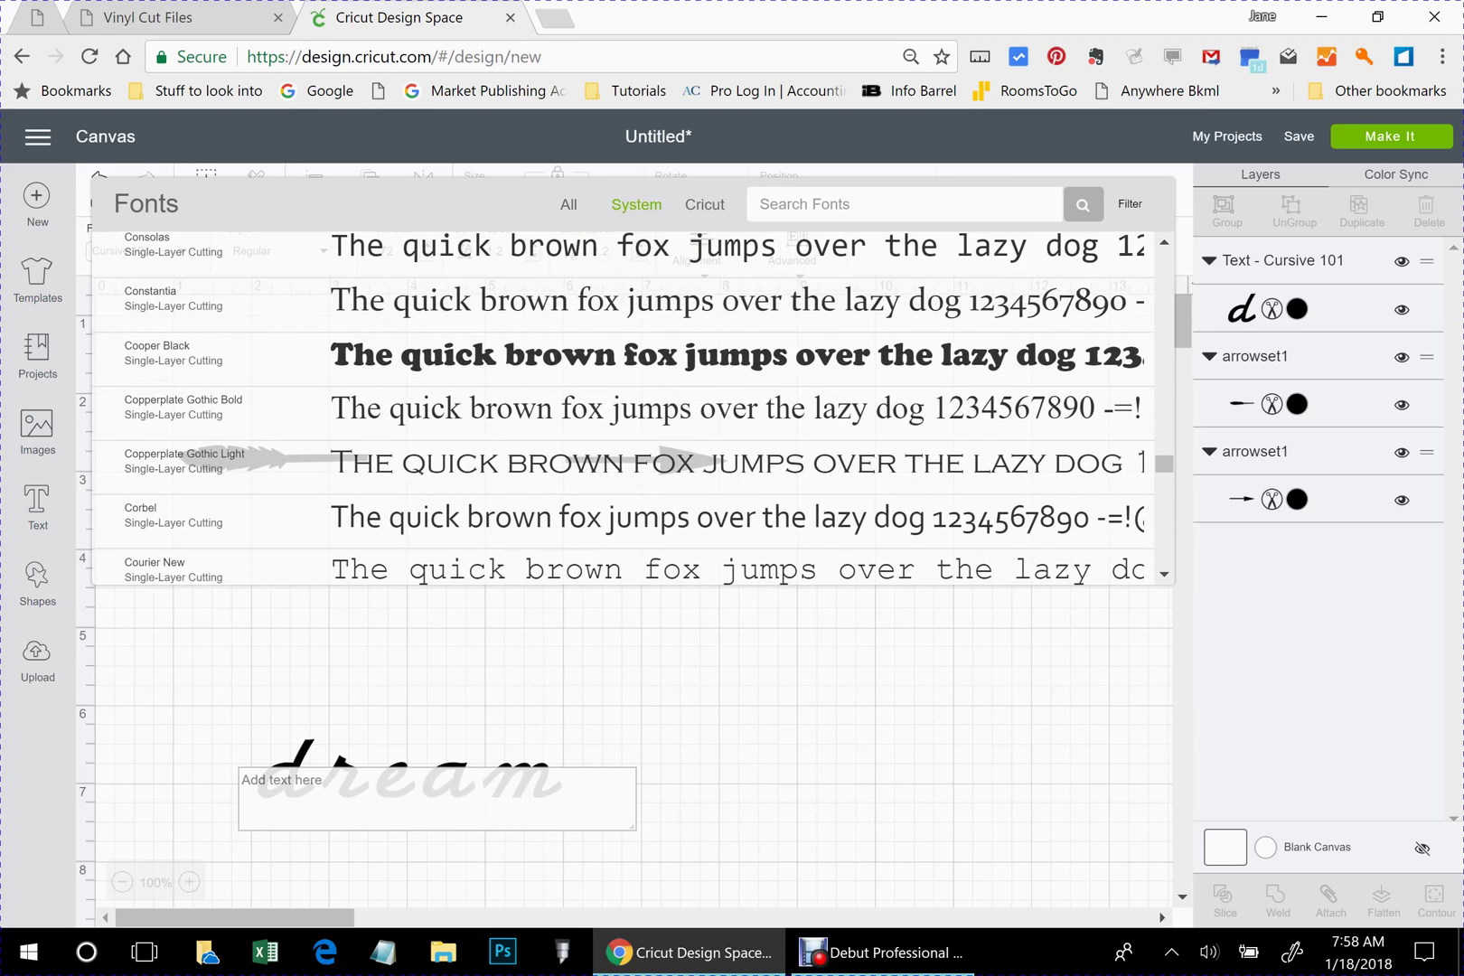
pyautogui.scroll(-3, 624, 361)
pyautogui.scroll(-1, 624, 375)
pyautogui.press('Escape')
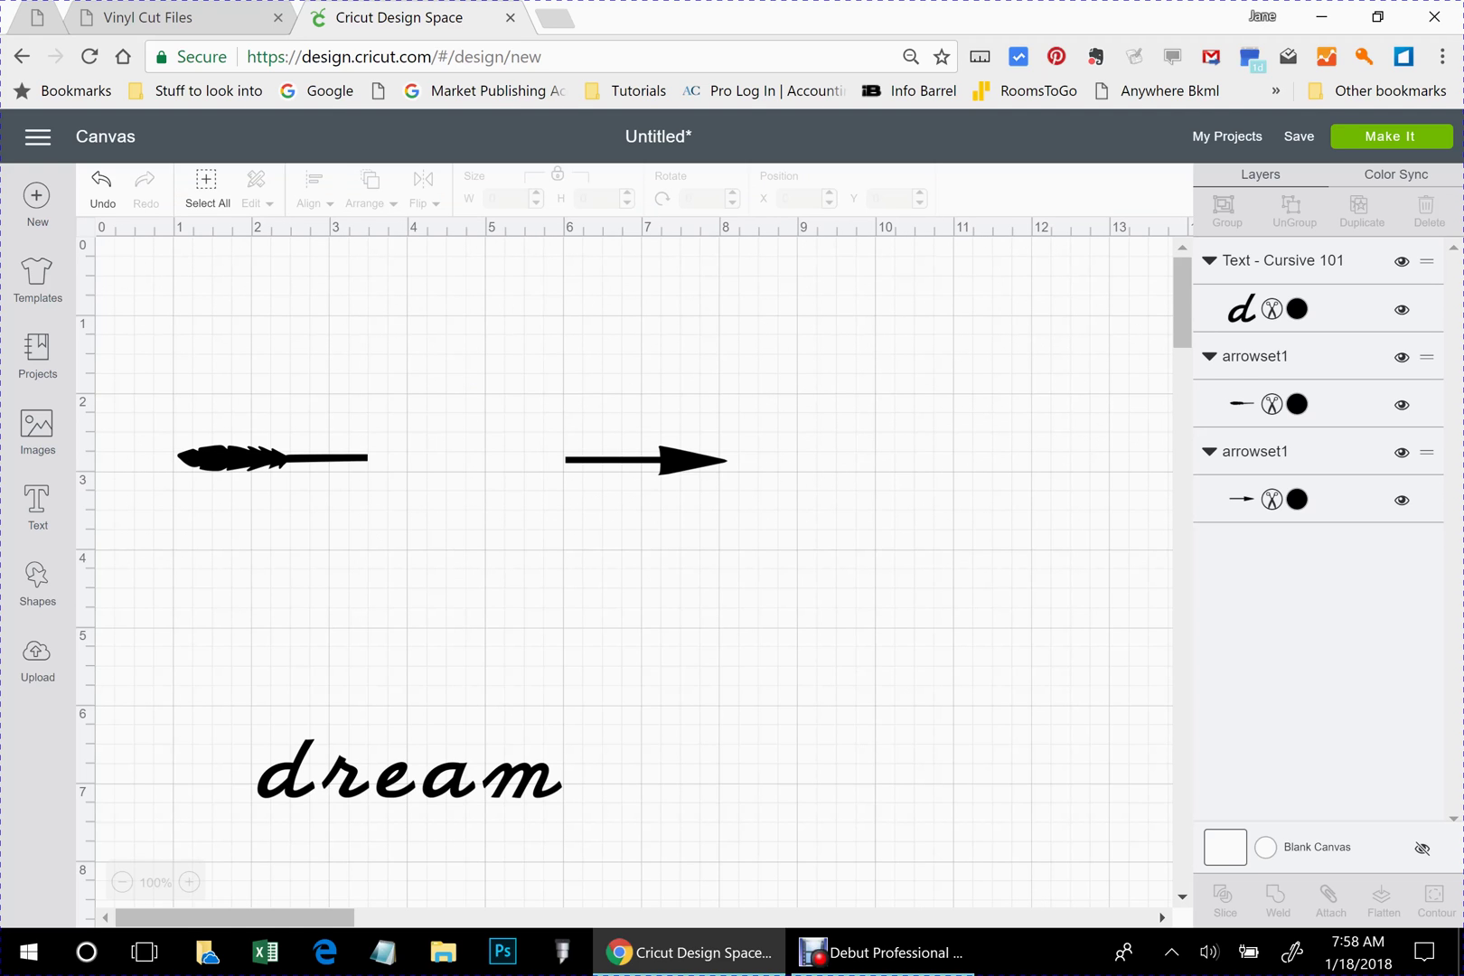
# - Move the word "dream" up and right to about X 4.53, Y 4.85 inches and ungroup it into separate letters
pyautogui.moveTo(237, 741); pyautogui.dragTo(517, 798)
pyautogui.moveTo(409, 755); pyautogui.dragTo(600, 631)
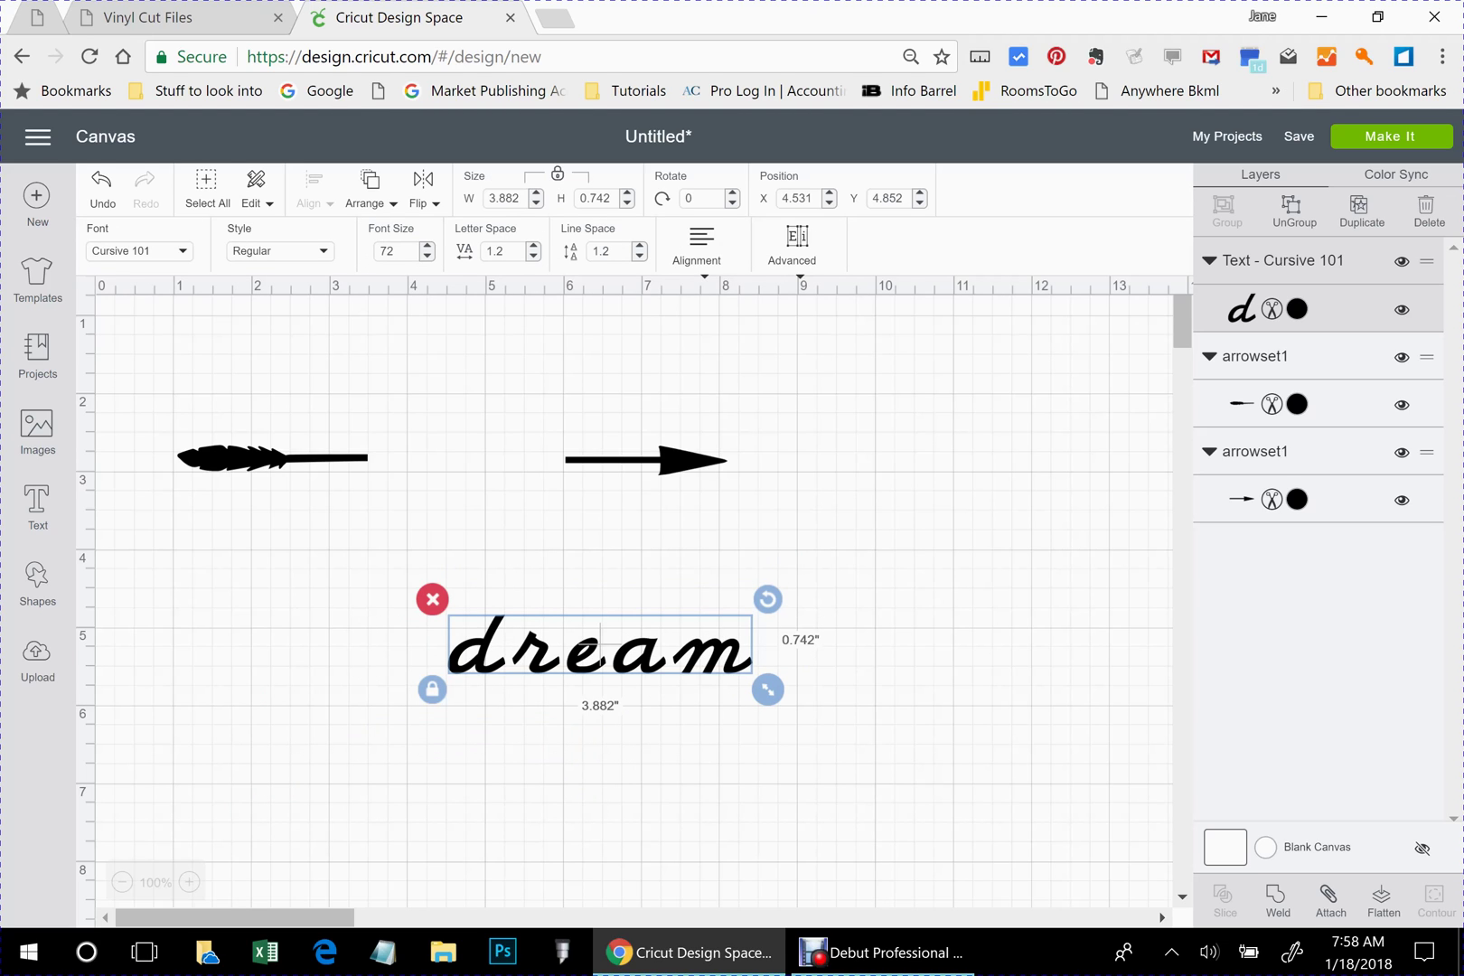
pyautogui.click(1293, 210)
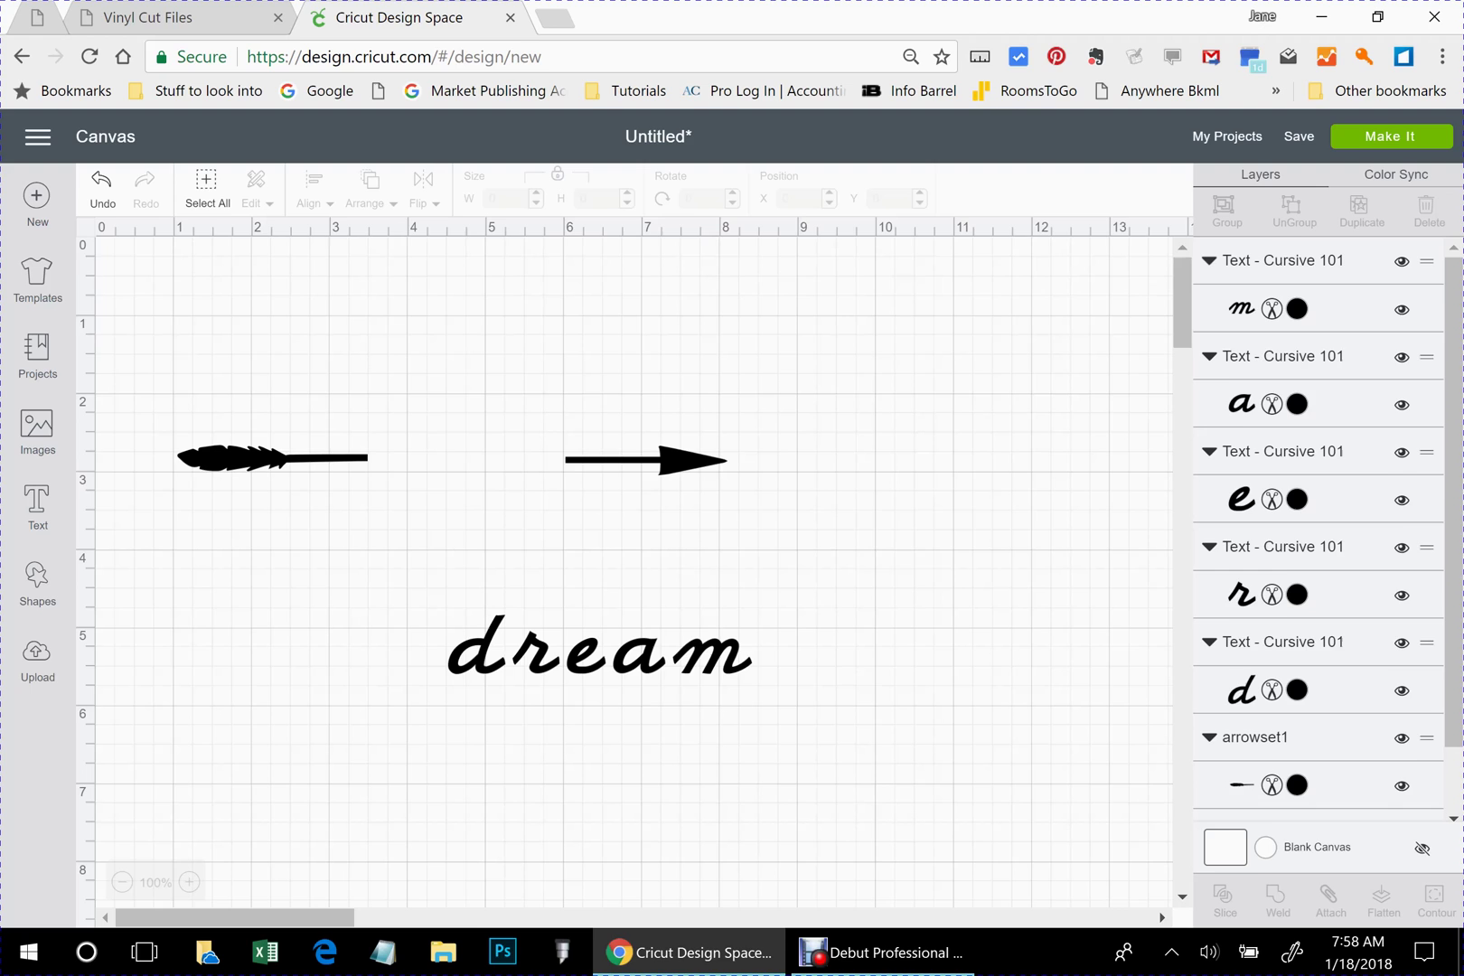
# - Join the first three letters by shifting "d" right to about X 4.66 and "e" left to about X 5.93 inches
pyautogui.click(476, 634)
pyautogui.moveTo(477, 646); pyautogui.dragTo(486, 646)
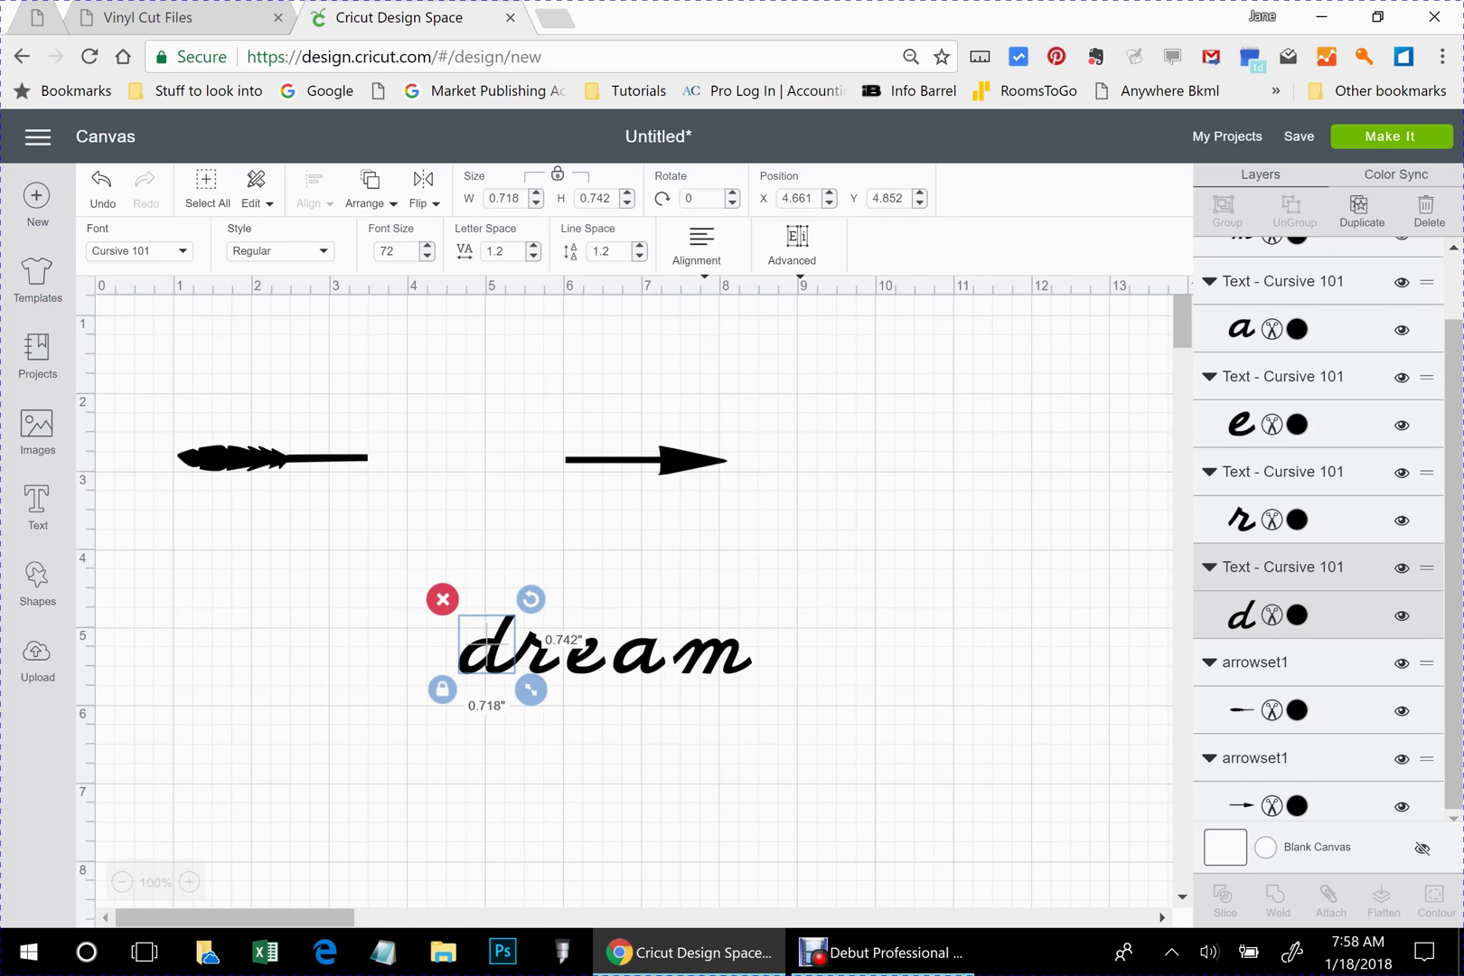
pyautogui.click(579, 655)
pyautogui.moveTo(578, 655); pyautogui.dragTo(576, 656)
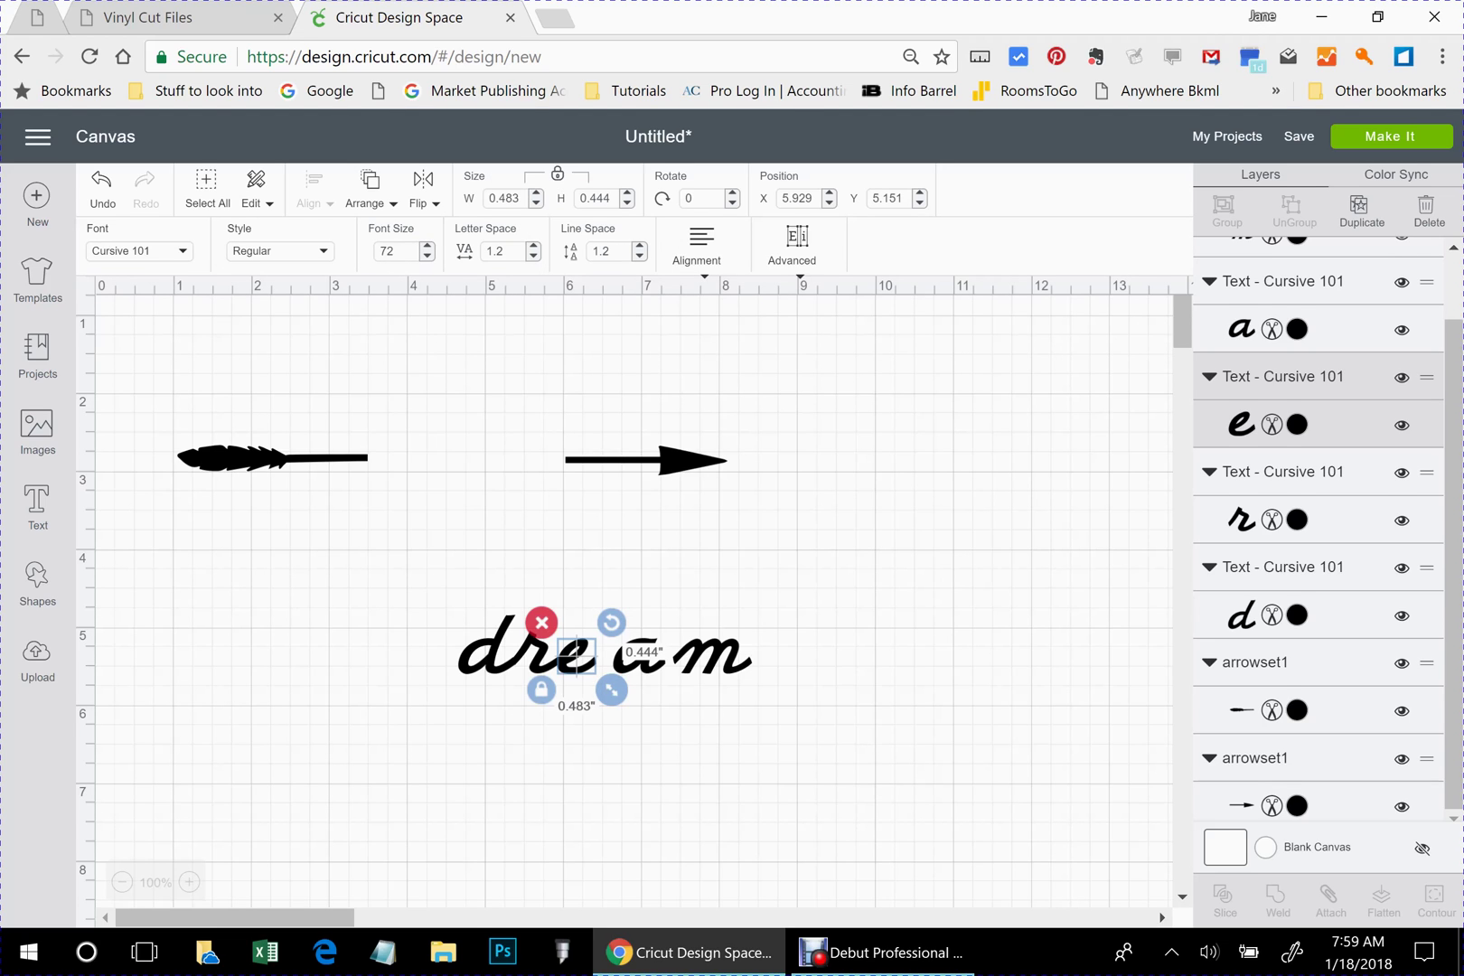
# - Shift "a" left to about X 6.40 and "m" left to about X 7.02 inches so they connect with the preceding letters
pyautogui.click(638, 654)
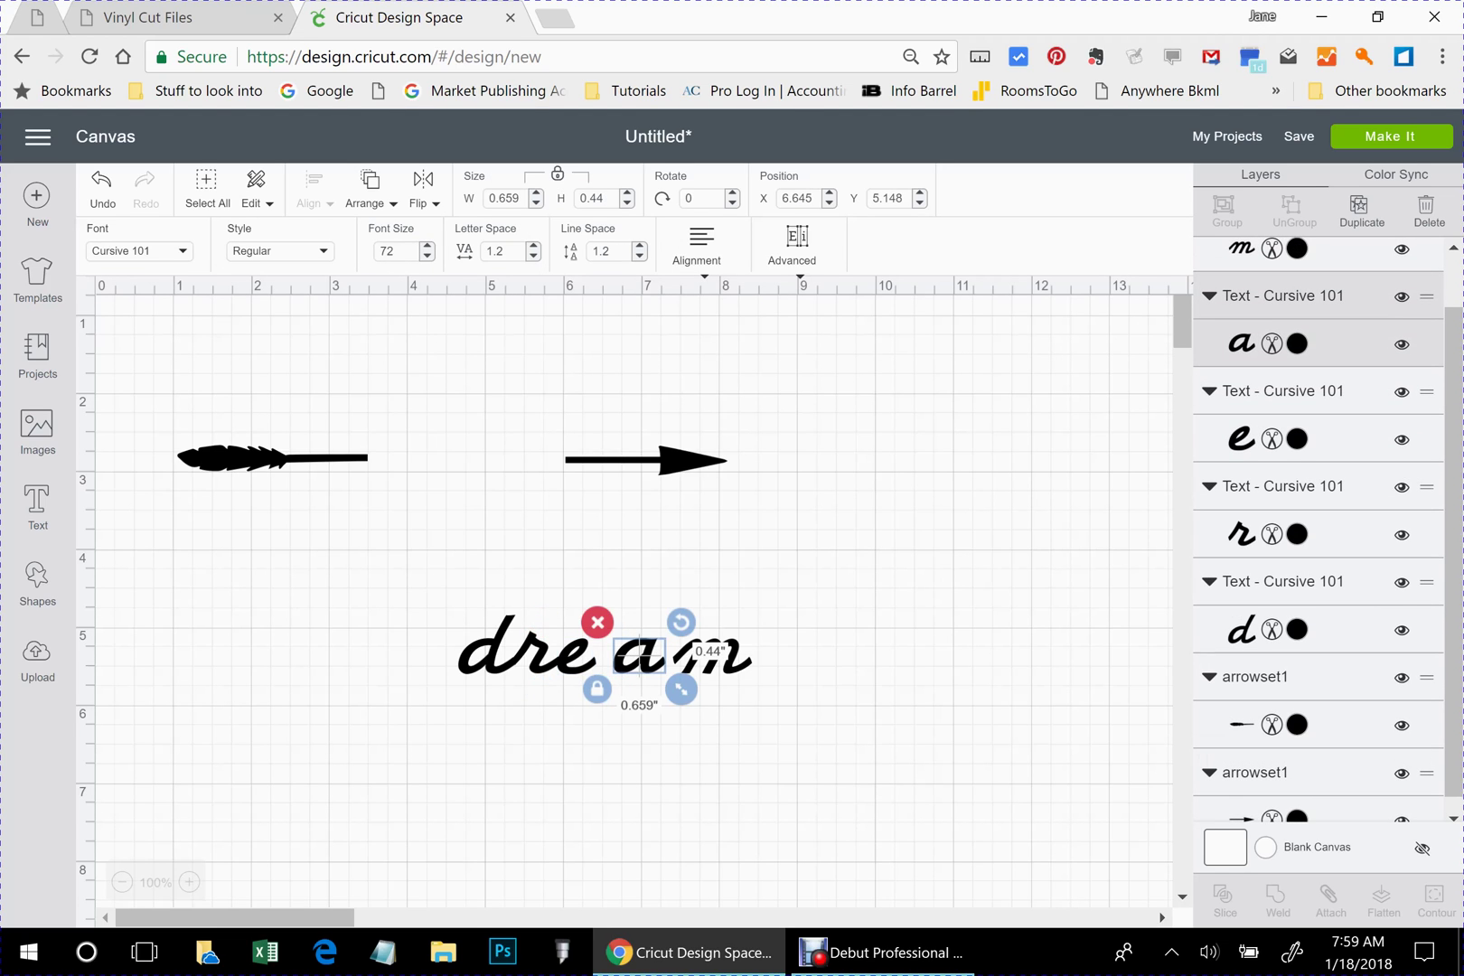
pyautogui.moveTo(639, 654); pyautogui.dragTo(619, 655)
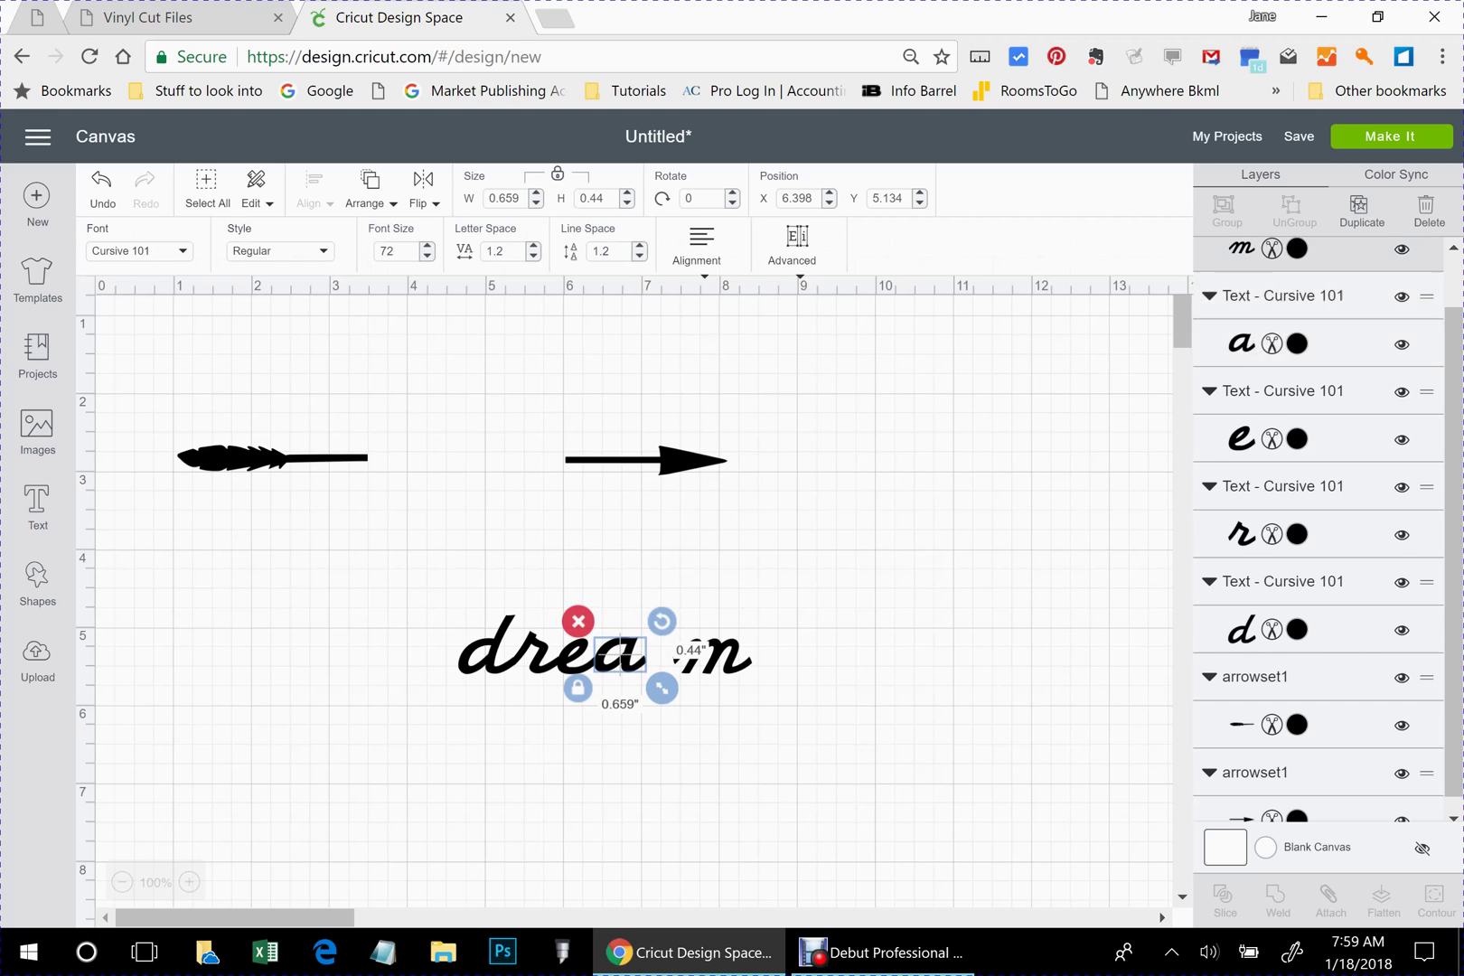
pyautogui.click(714, 656)
pyautogui.moveTo(714, 655); pyautogui.dragTo(681, 656)
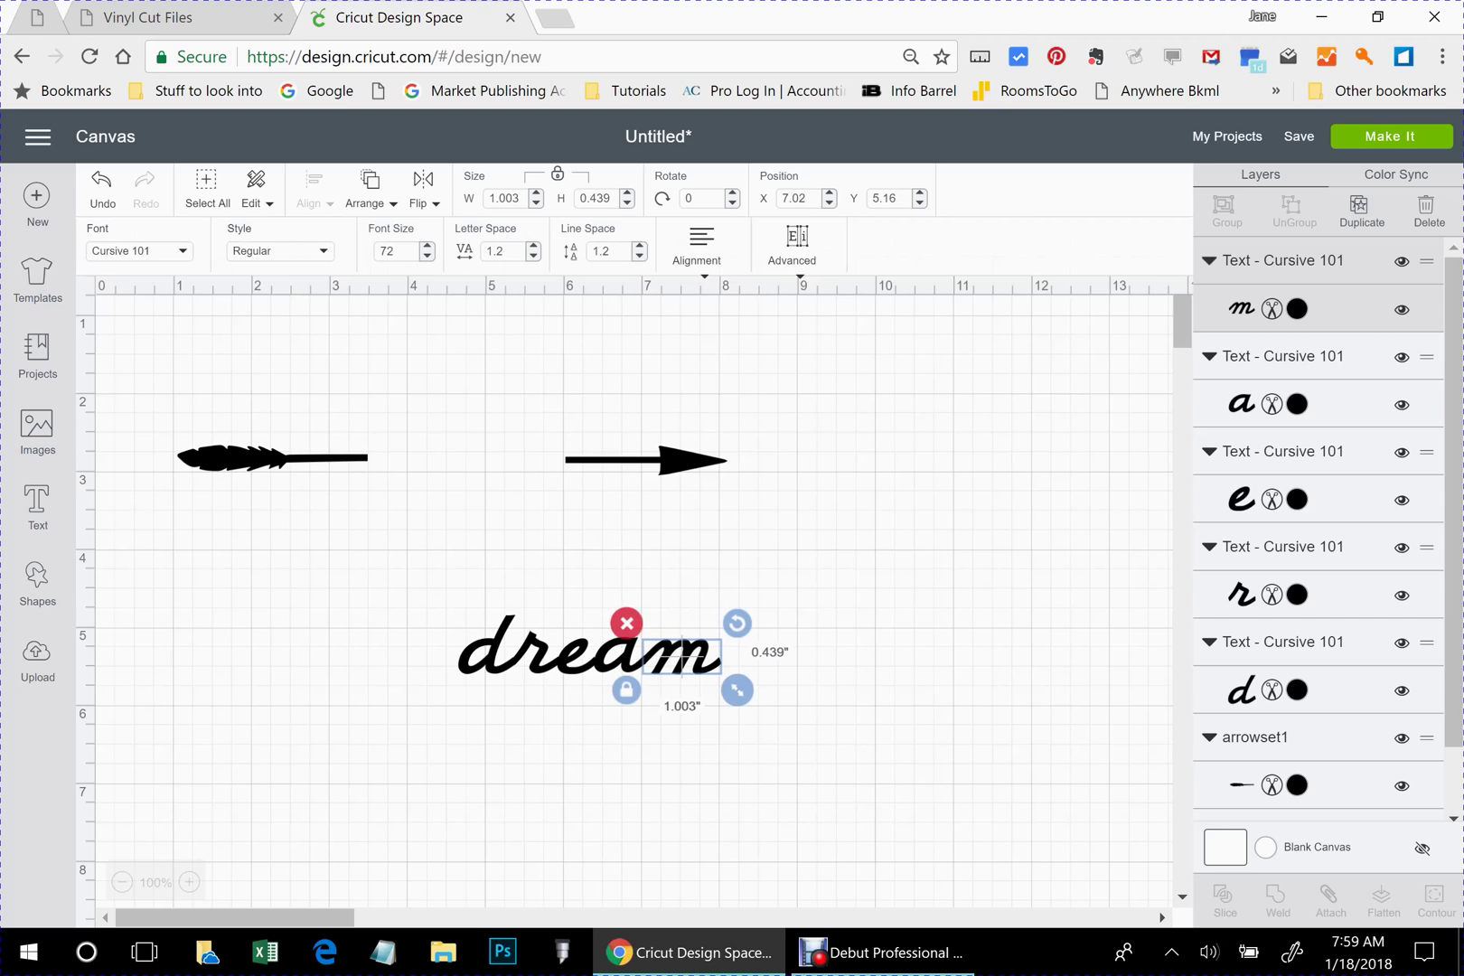
# - Align the bottoms of all five letters of "dream"
pyautogui.click(690, 572)
pyautogui.moveTo(391, 549); pyautogui.dragTo(835, 737)
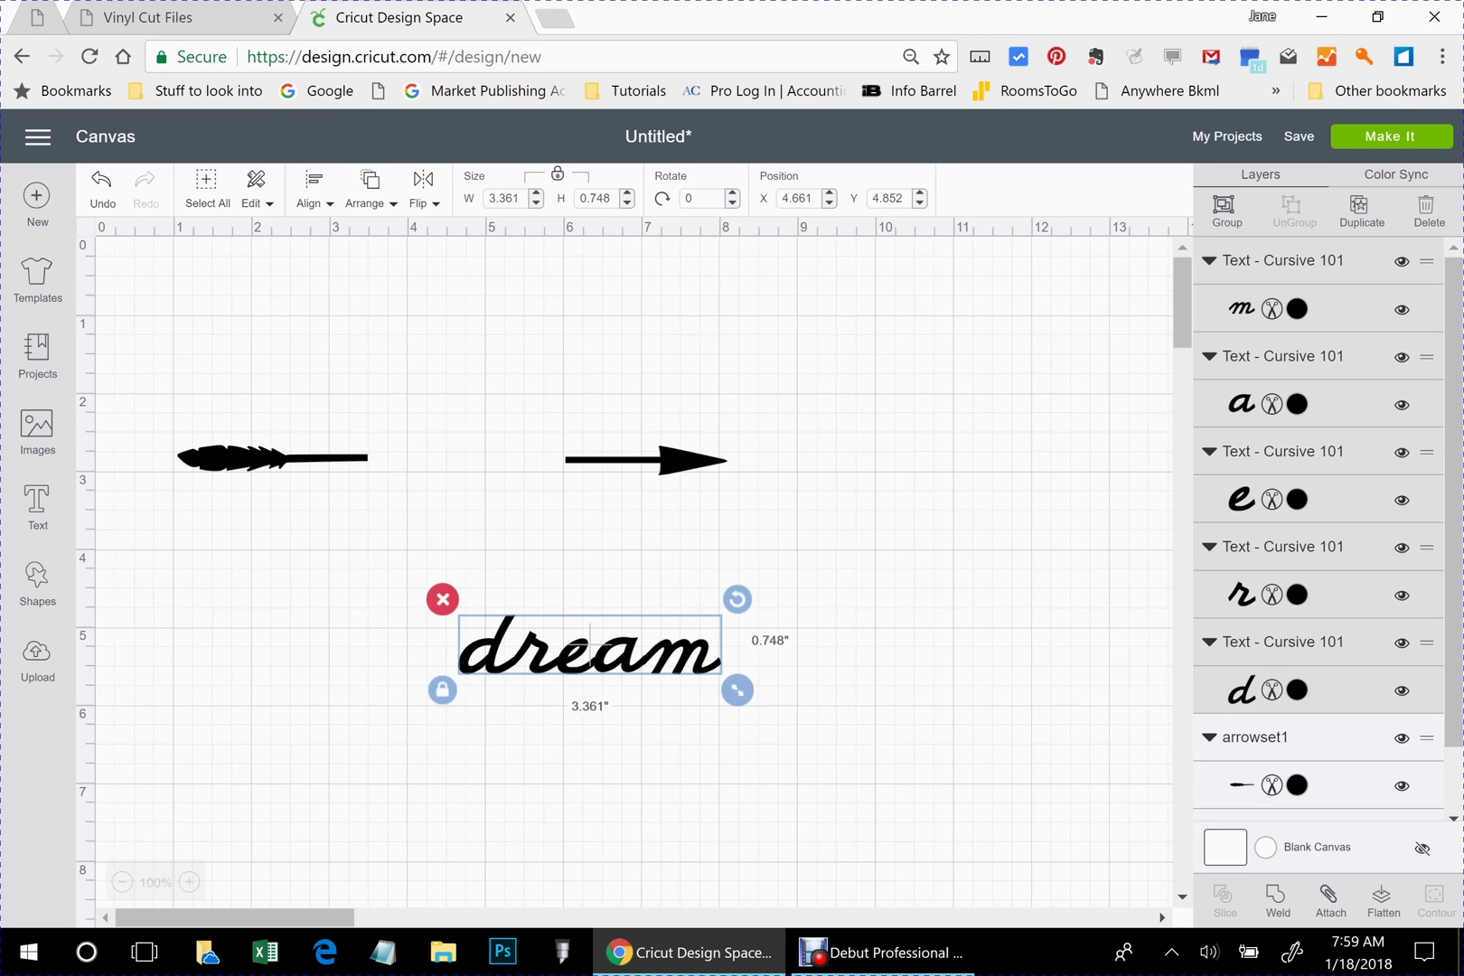
pyautogui.click(315, 189)
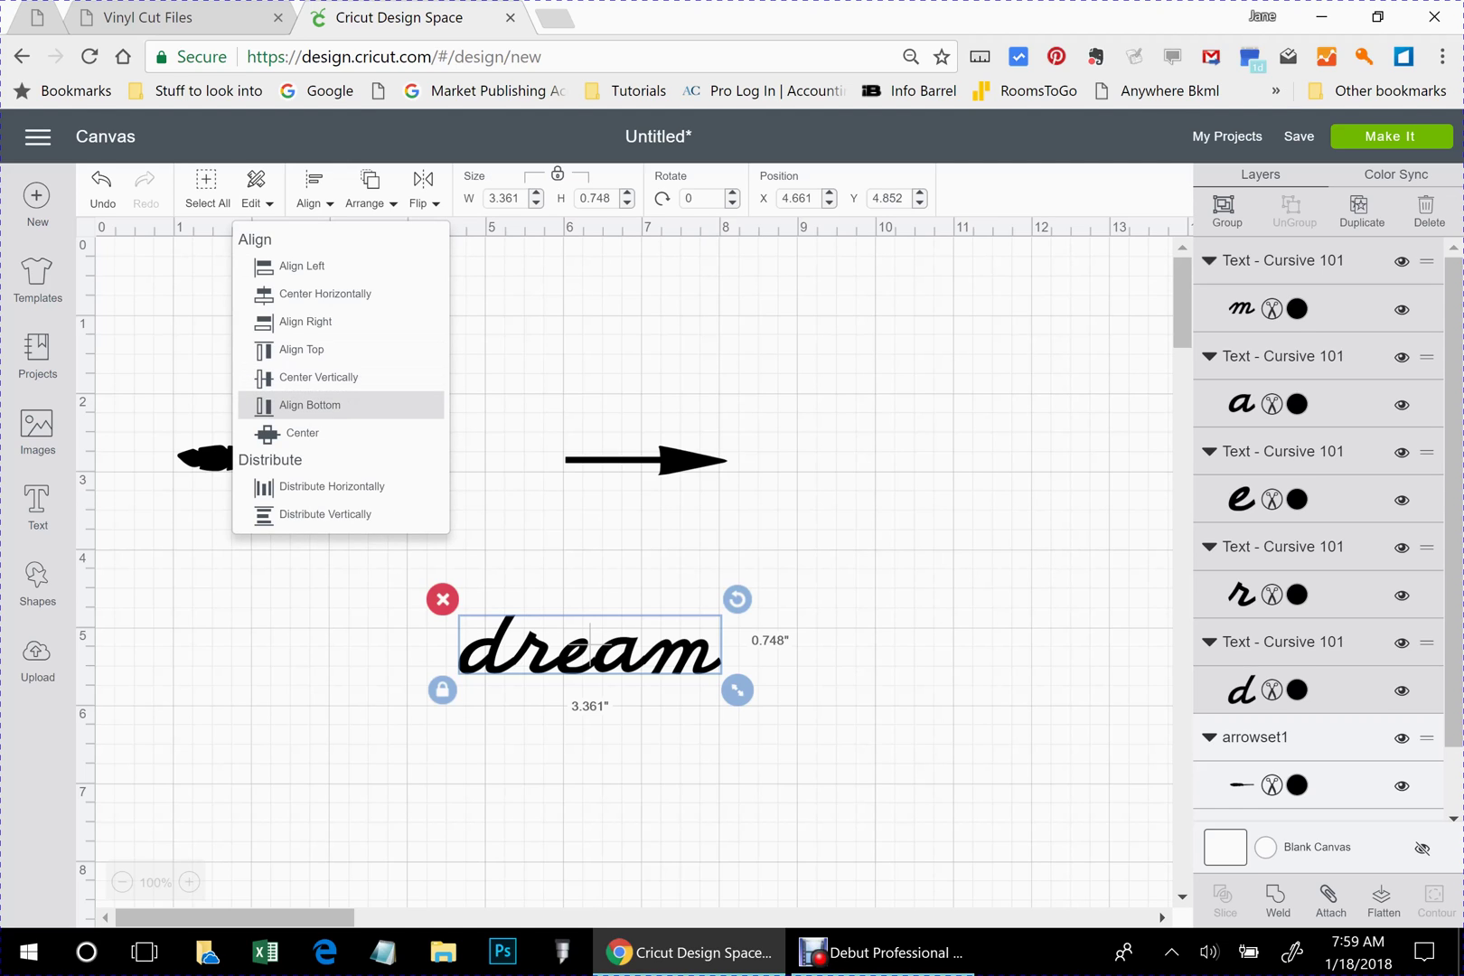
pyautogui.click(309, 405)
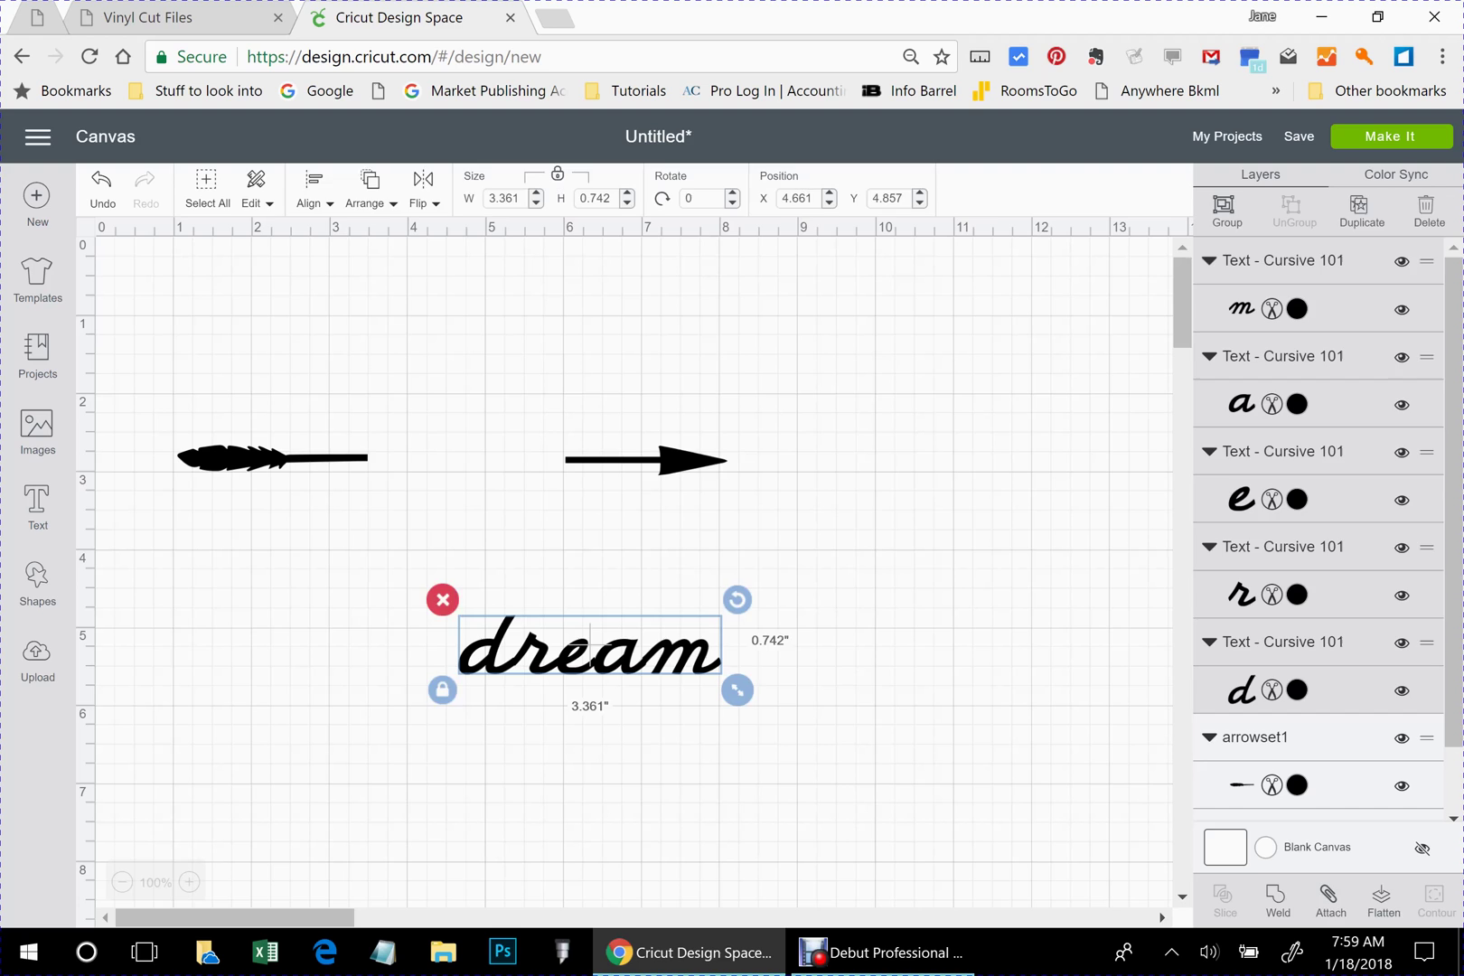
pyautogui.press('Escape')
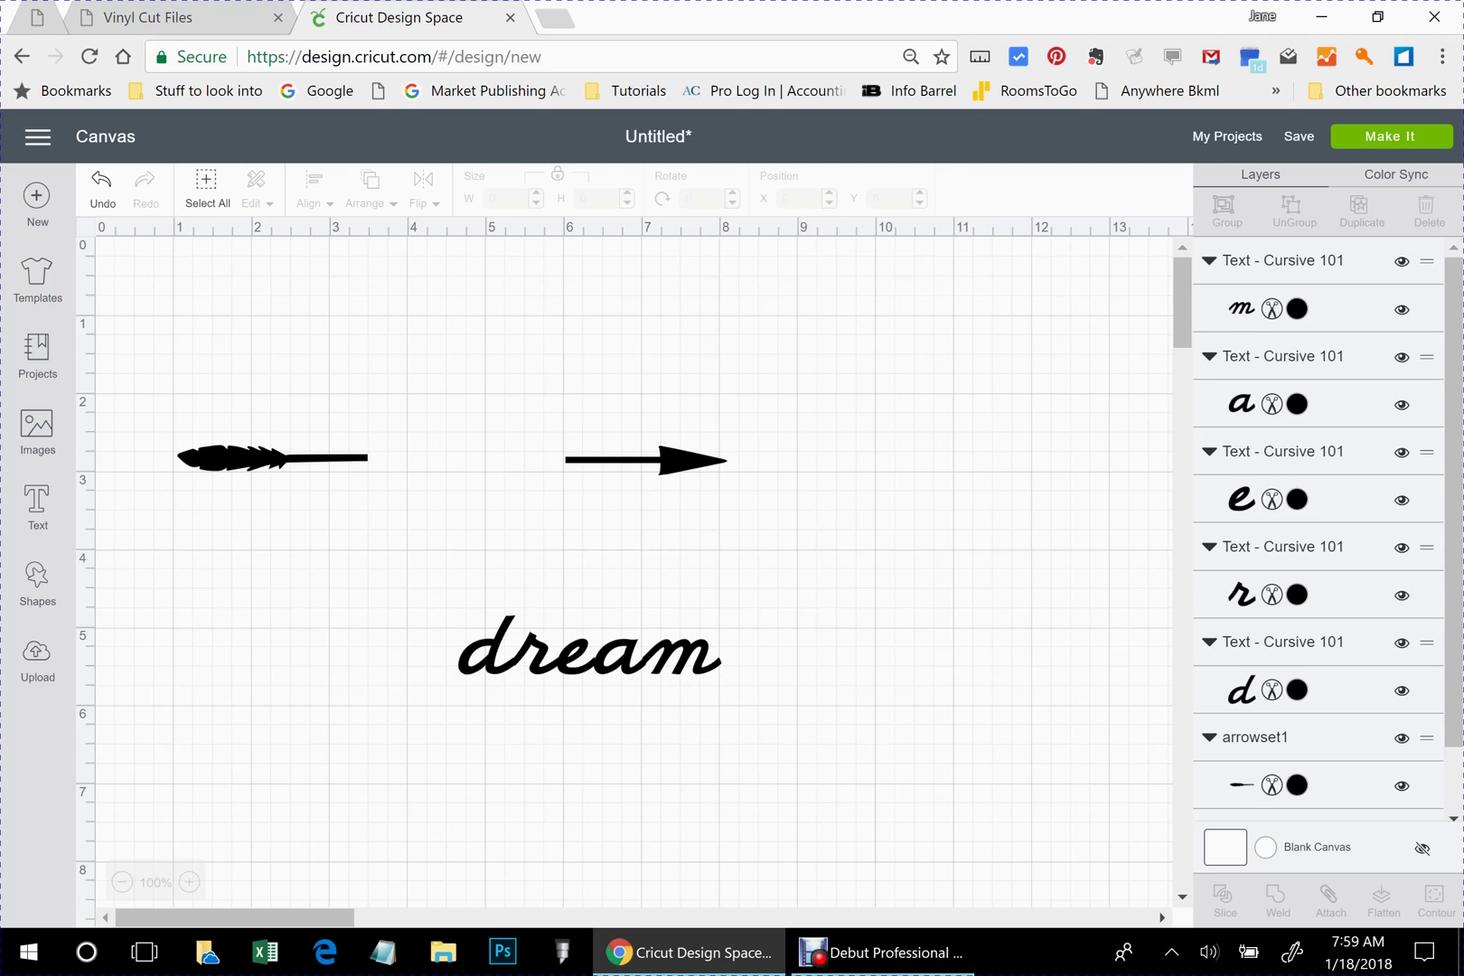
# - Move all five letters together to just below the gap between the arrow pieces, about 2.6 inches across and 3.8 inches down
pyautogui.click(189, 882)
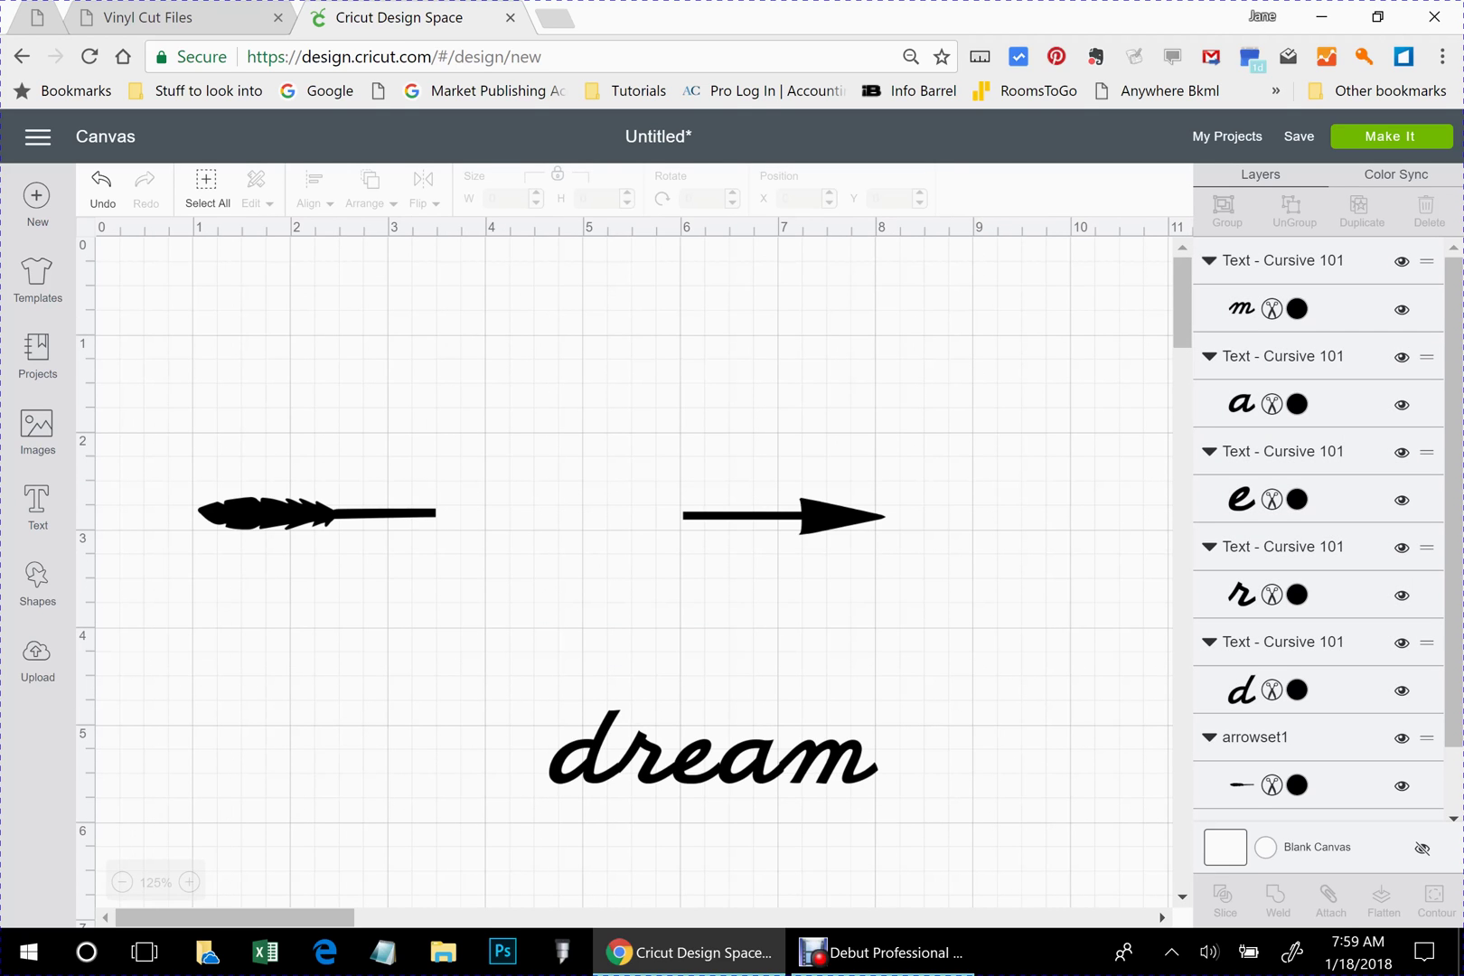
pyautogui.hotkey('ctrl', '+')
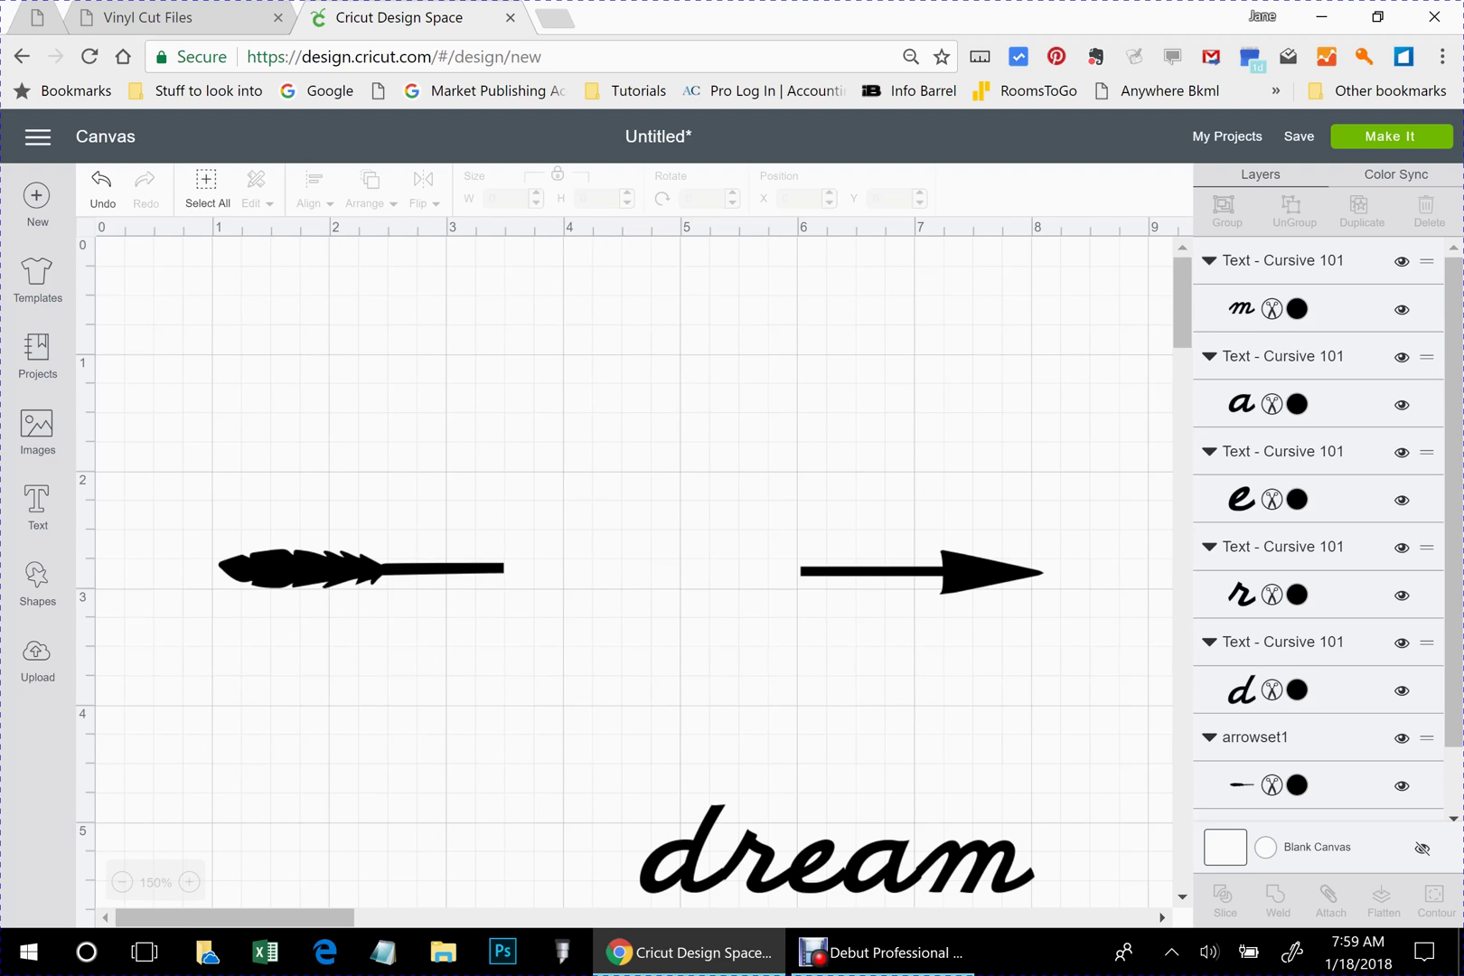
pyautogui.moveTo(607, 771); pyautogui.dragTo(1048, 899)
pyautogui.moveTo(837, 849); pyautogui.dragTo(597, 726)
pyautogui.click(1030, 850)
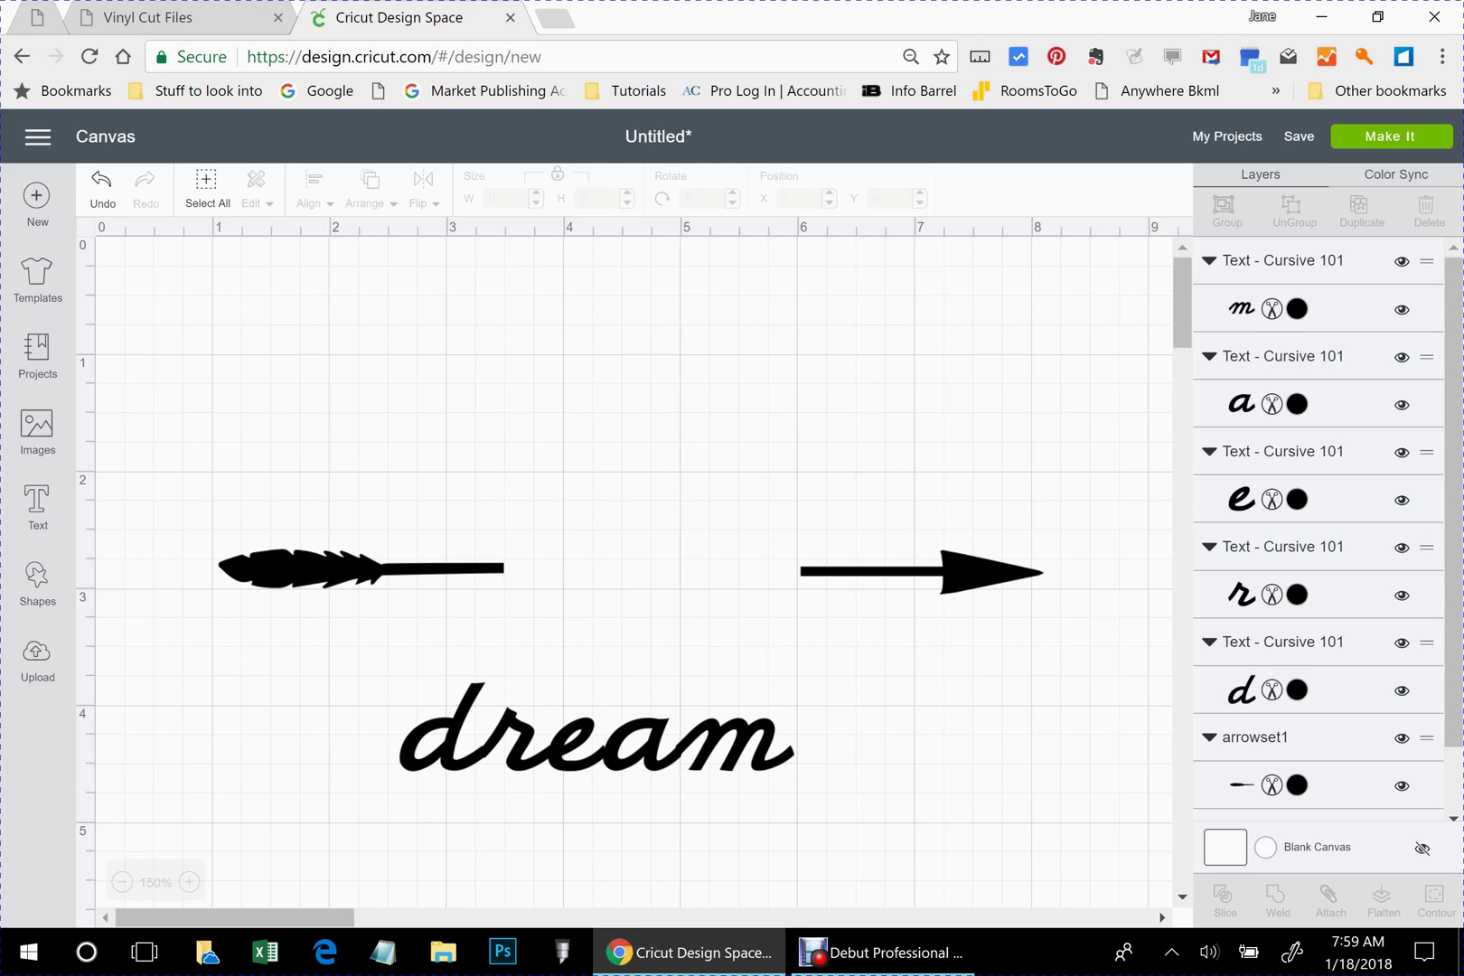
# - Tighten the word by nudging "m" to about X 4.91, Y 4.16 inches and "d" slightly right to about X 2.62 inches
pyautogui.click(640, 743)
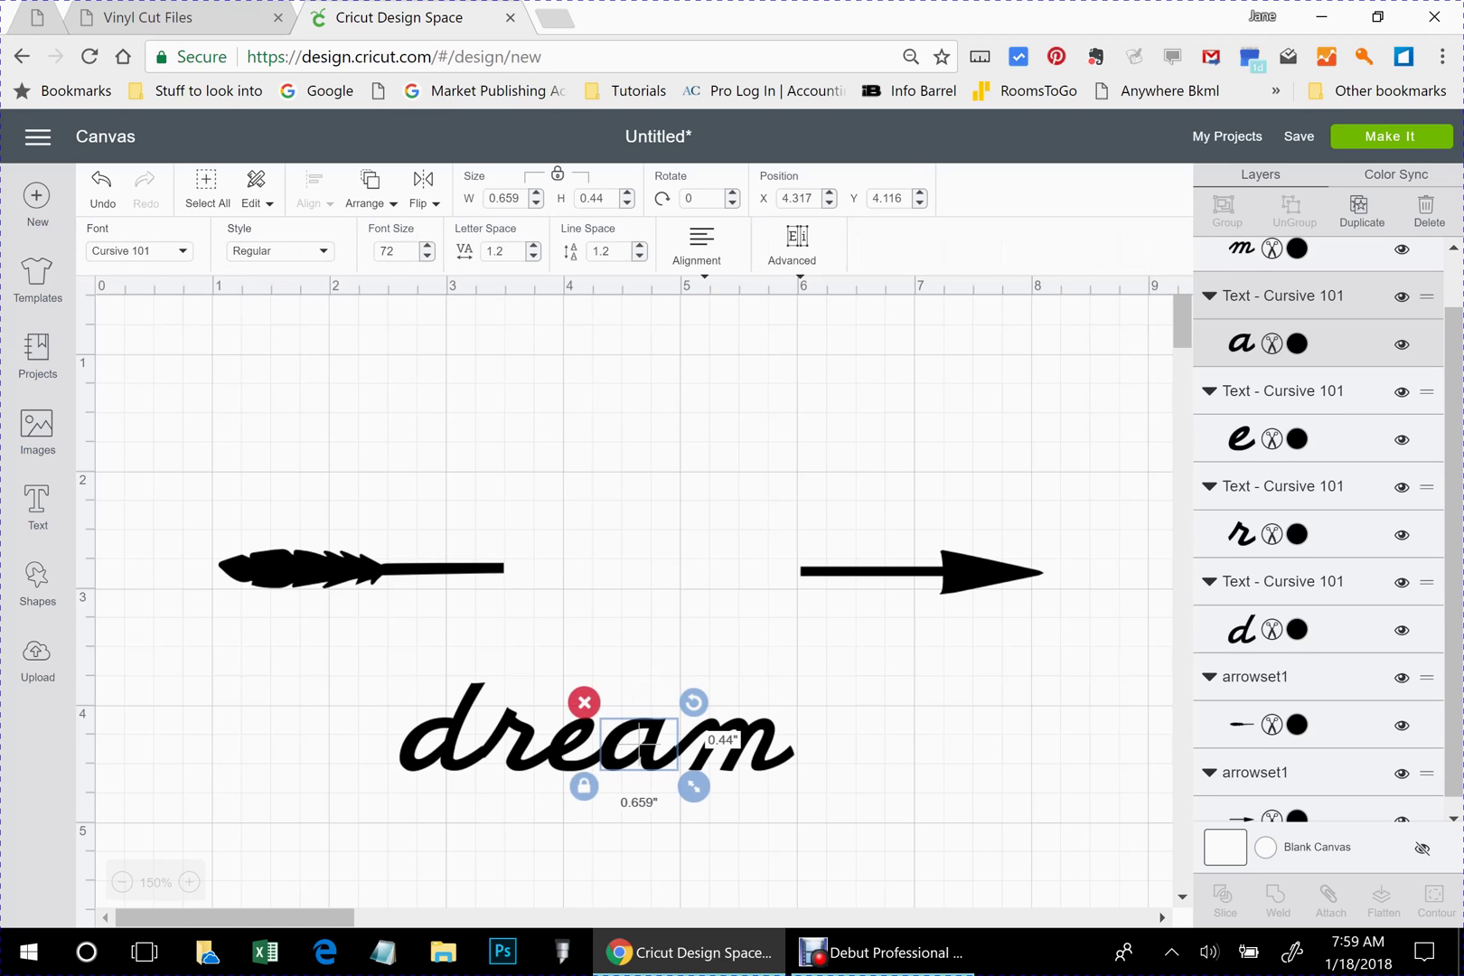
pyautogui.click(737, 749)
pyautogui.moveTo(736, 748); pyautogui.dragTo(730, 754)
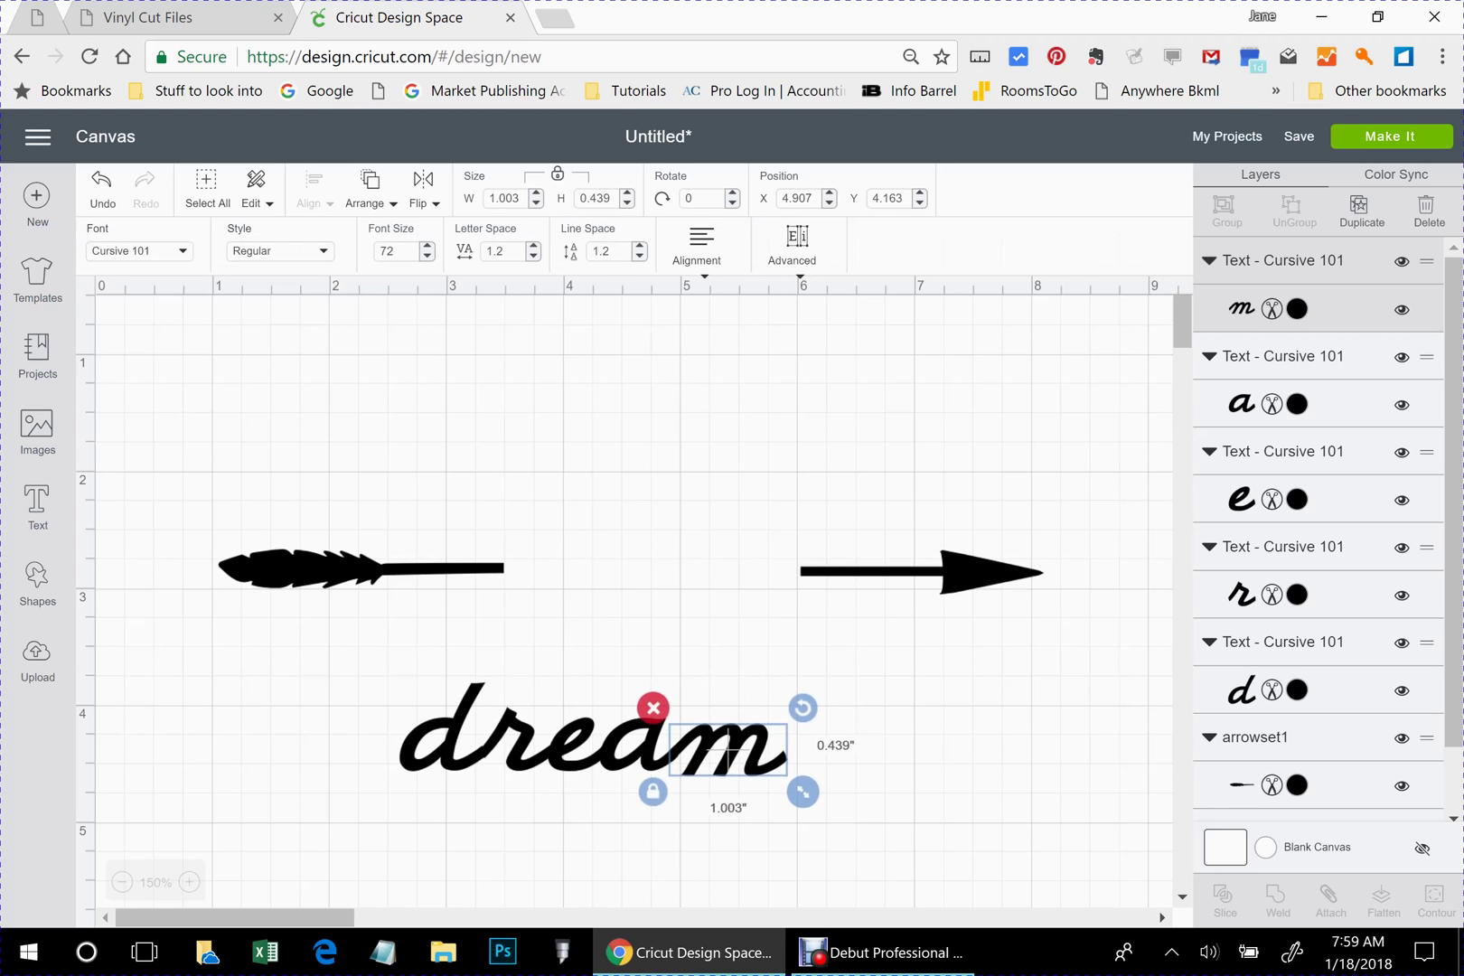
pyautogui.press('Escape')
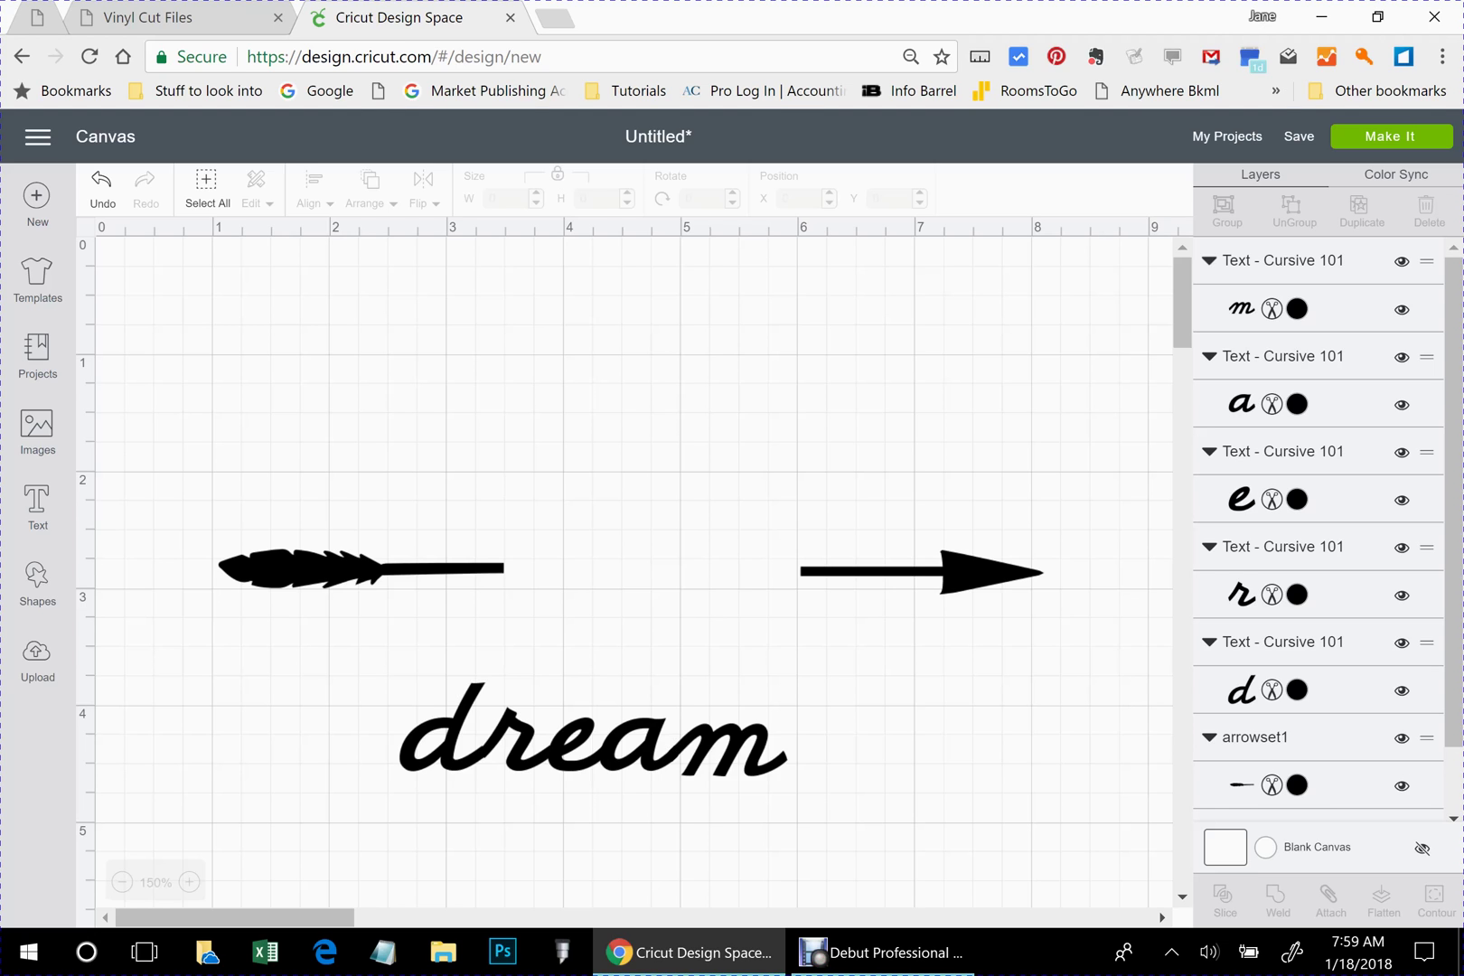
pyautogui.moveTo(443, 722); pyautogui.dragTo(445, 726)
pyautogui.click(444, 637)
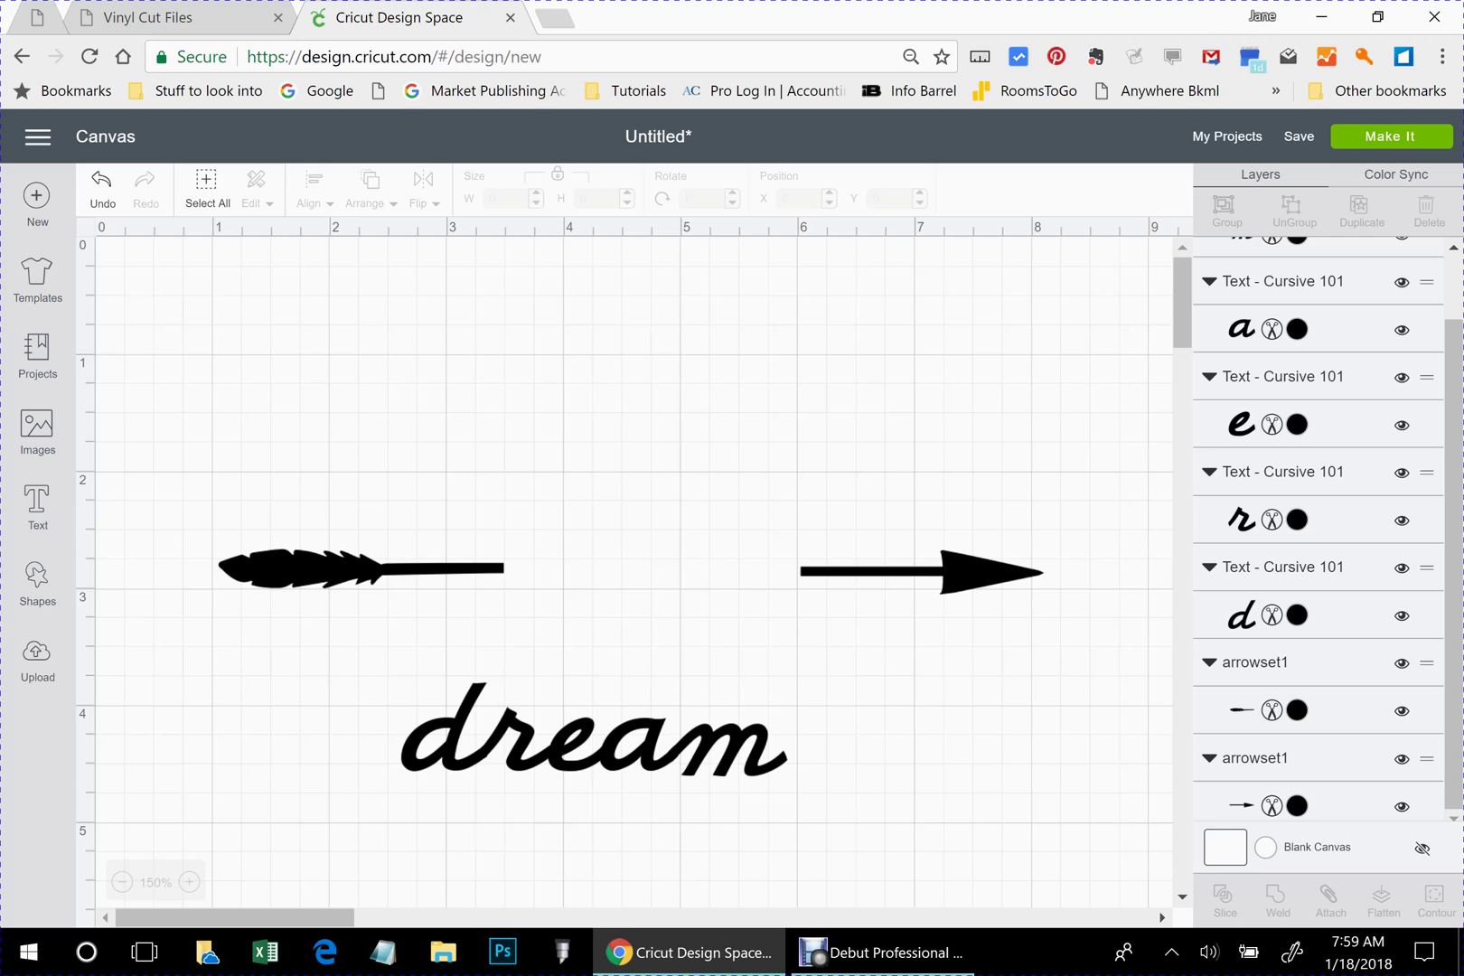
# - Group the five letters of "dream" and weld them into a single shape
pyautogui.moveTo(341, 652); pyautogui.dragTo(862, 812)
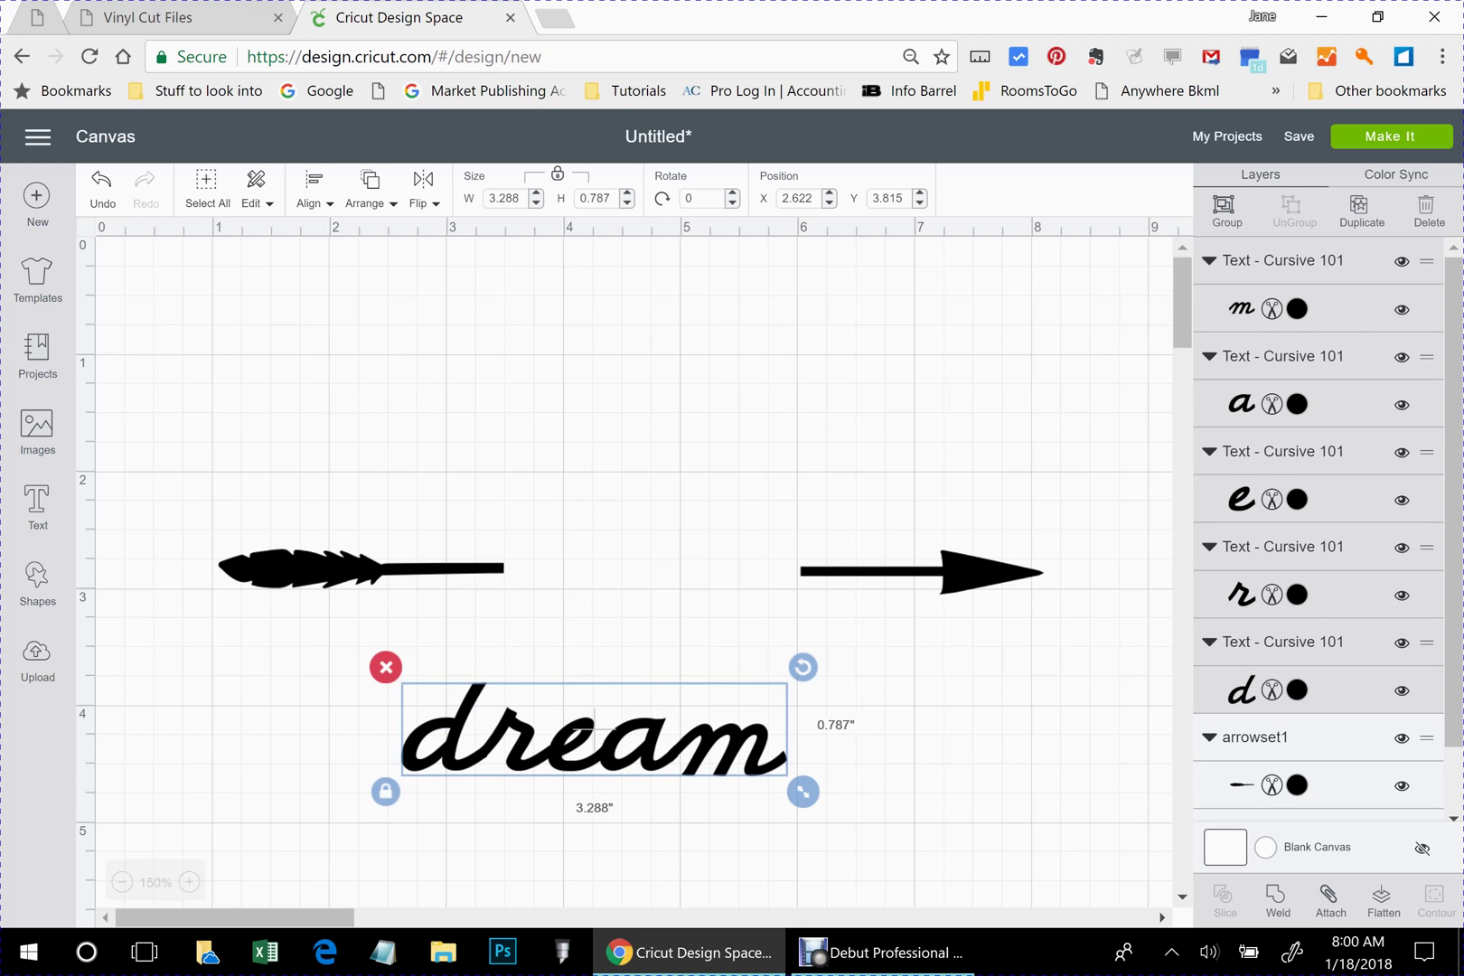
pyautogui.hotkey('ctrl', 'g')
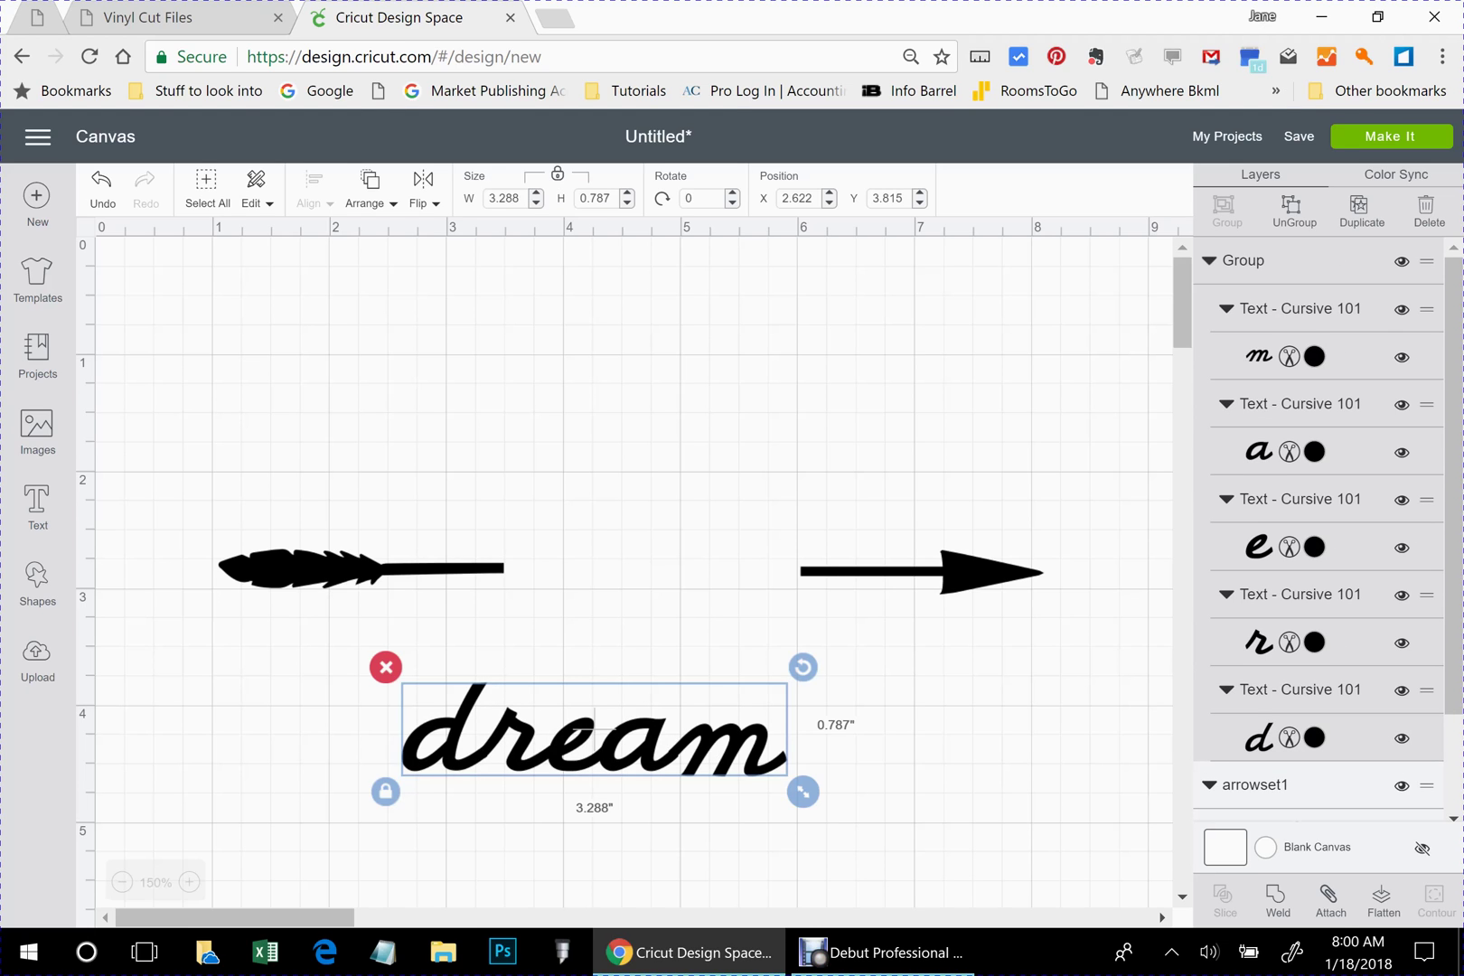
pyautogui.click(1277, 899)
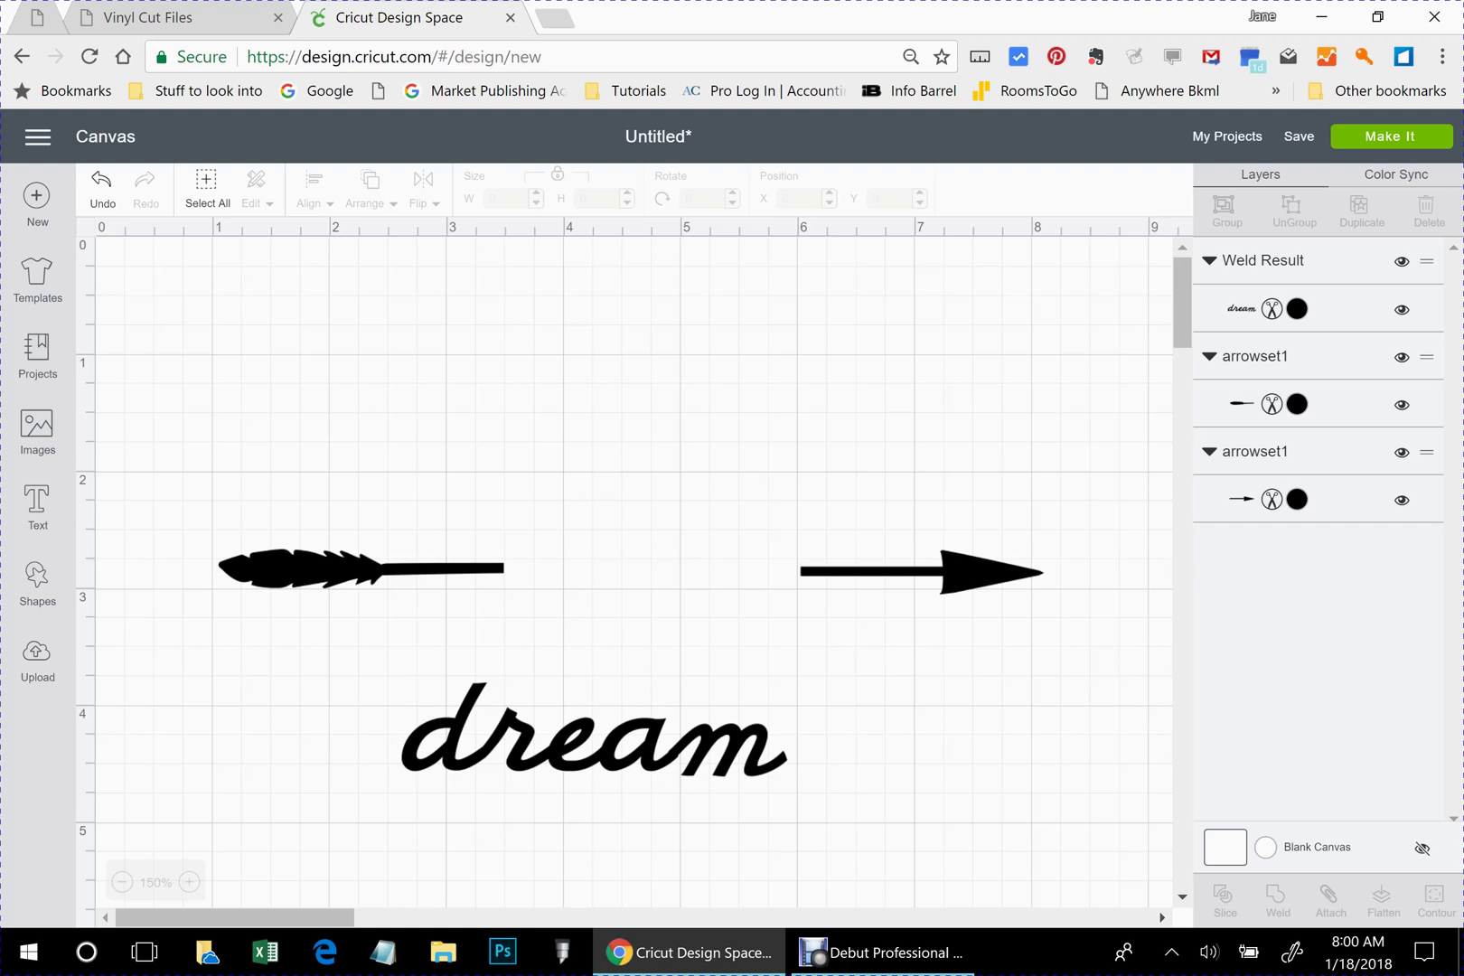
# - Place the welded word against the arrowhead shaft at about X 2.78, Y 2.24 inches and shift the feathered tail left to about X 0.37
pyautogui.moveTo(594, 718); pyautogui.dragTo(613, 531)
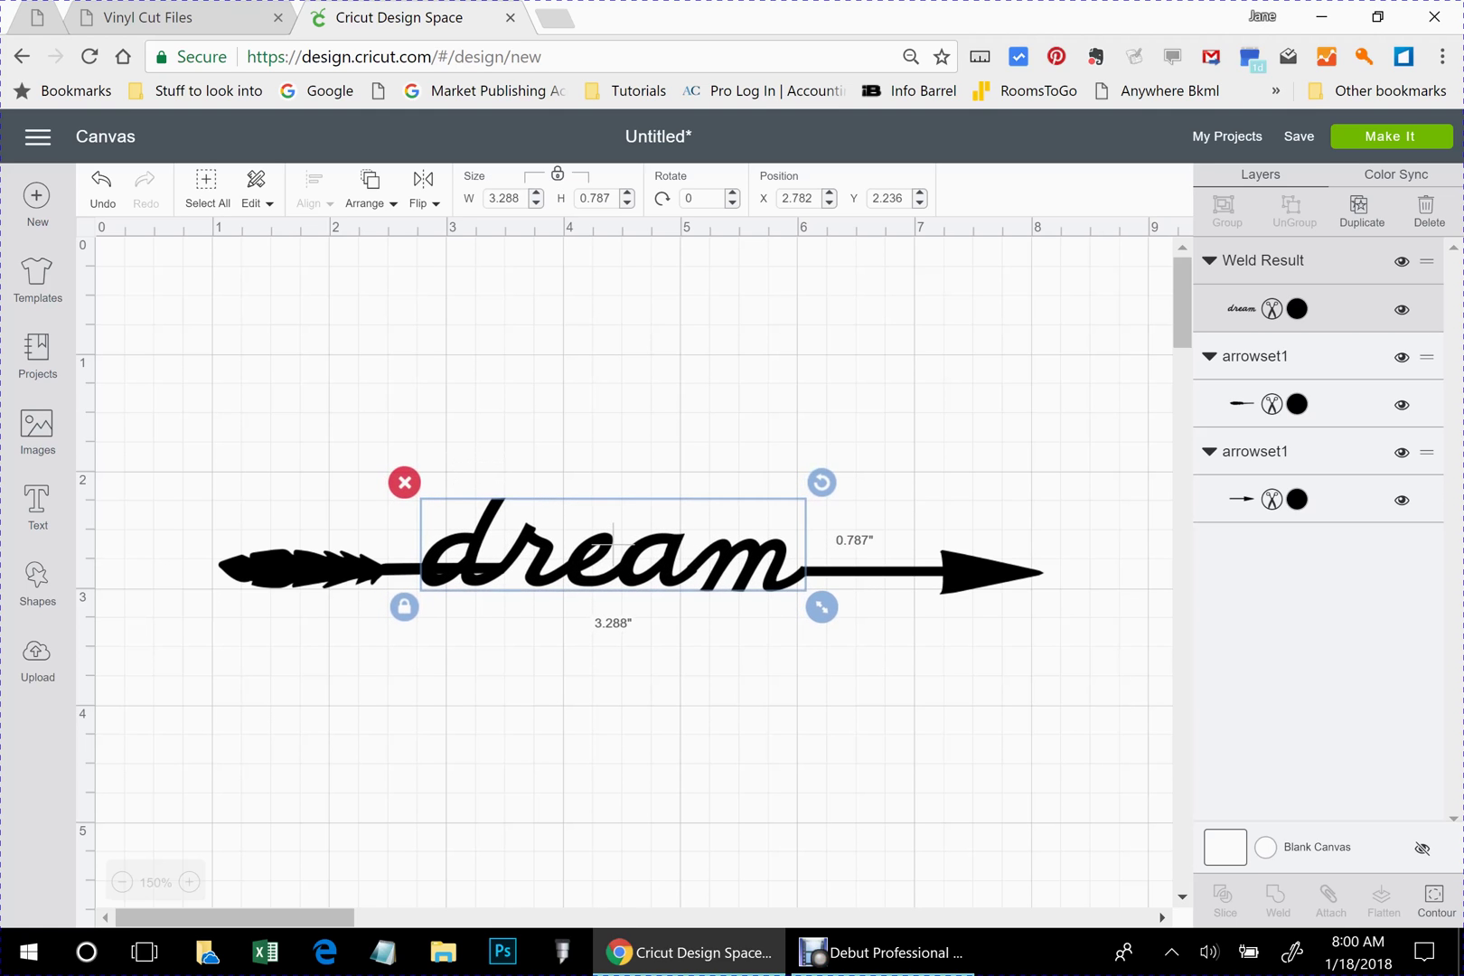
pyautogui.click(361, 570)
pyautogui.moveTo(361, 569); pyautogui.dragTo(282, 567)
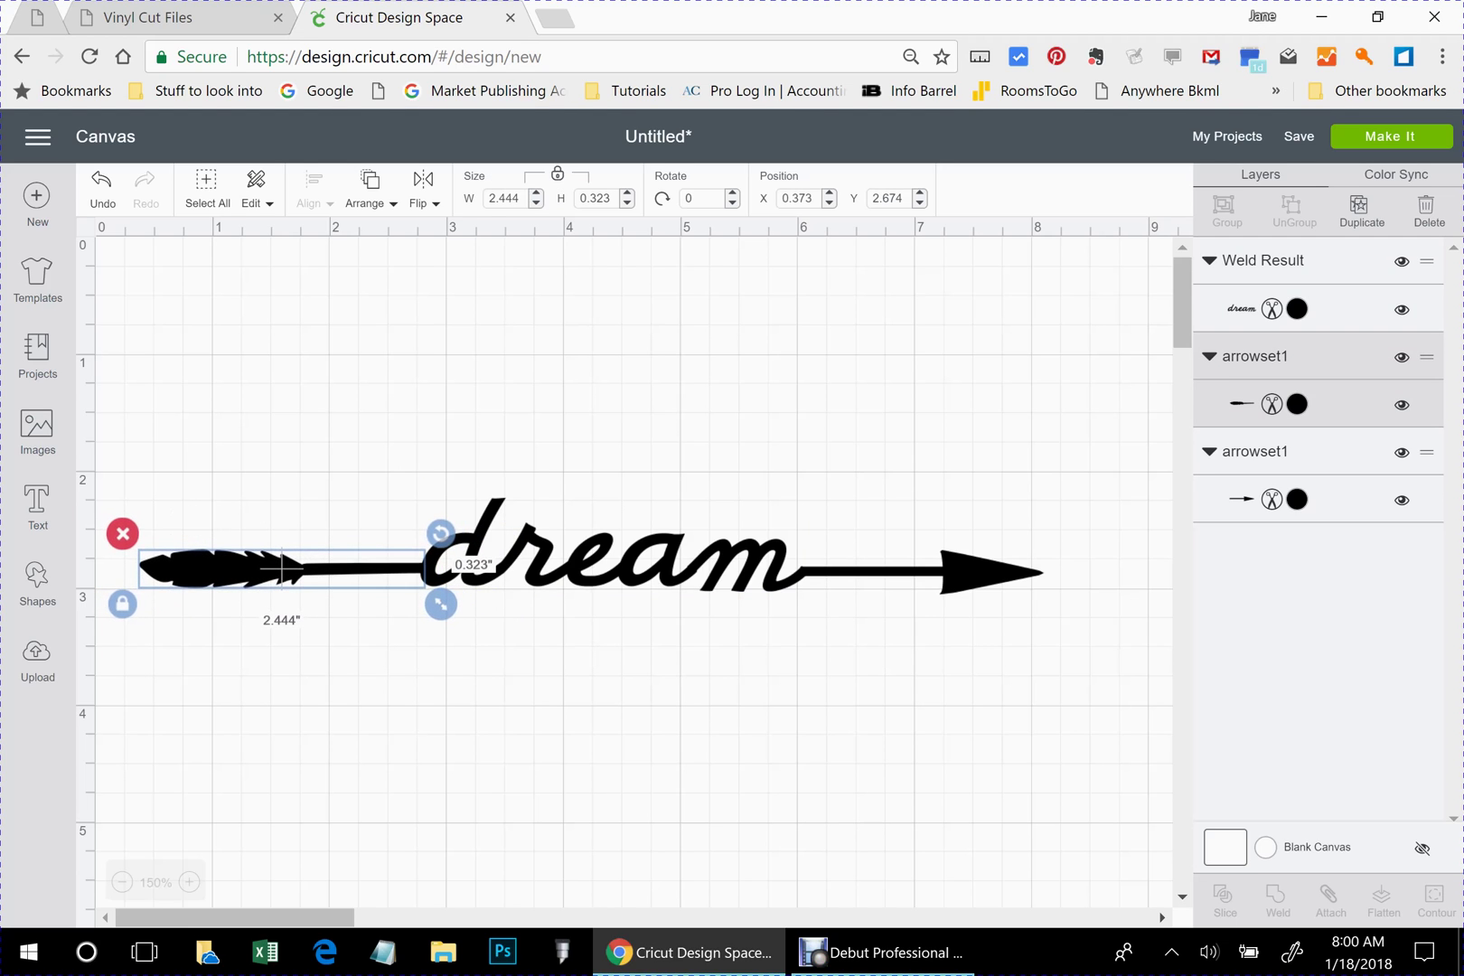
# - Weld the word to the arrowhead piece, and weld that result to the feathered tail so the whole arrow is one shape
pyautogui.moveTo(738, 486); pyautogui.dragTo(1104, 679)
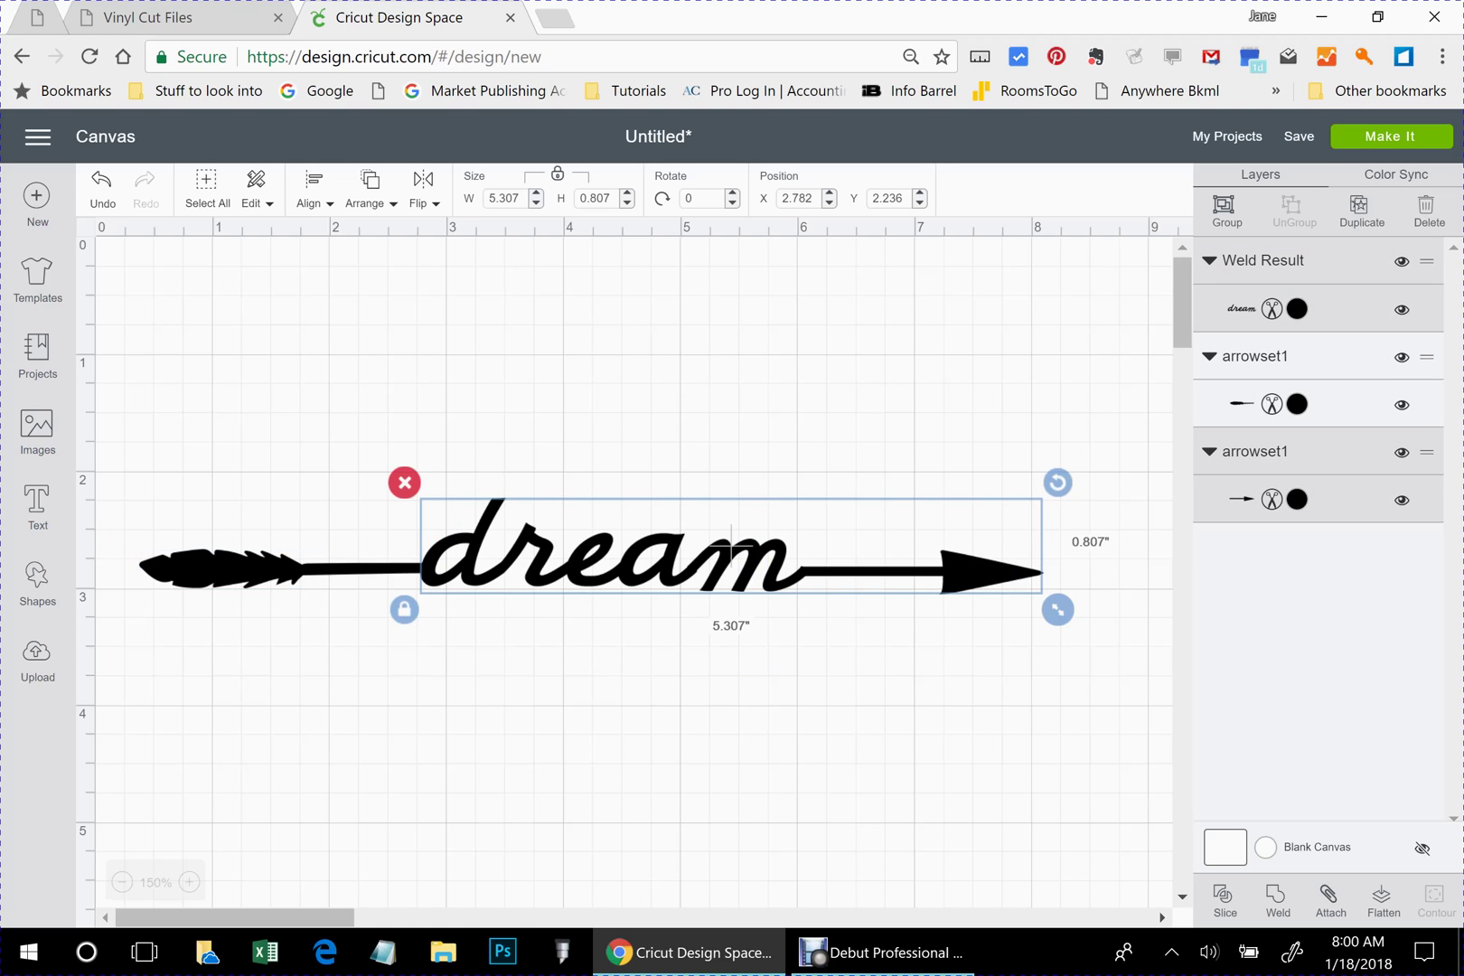
pyautogui.click(1278, 899)
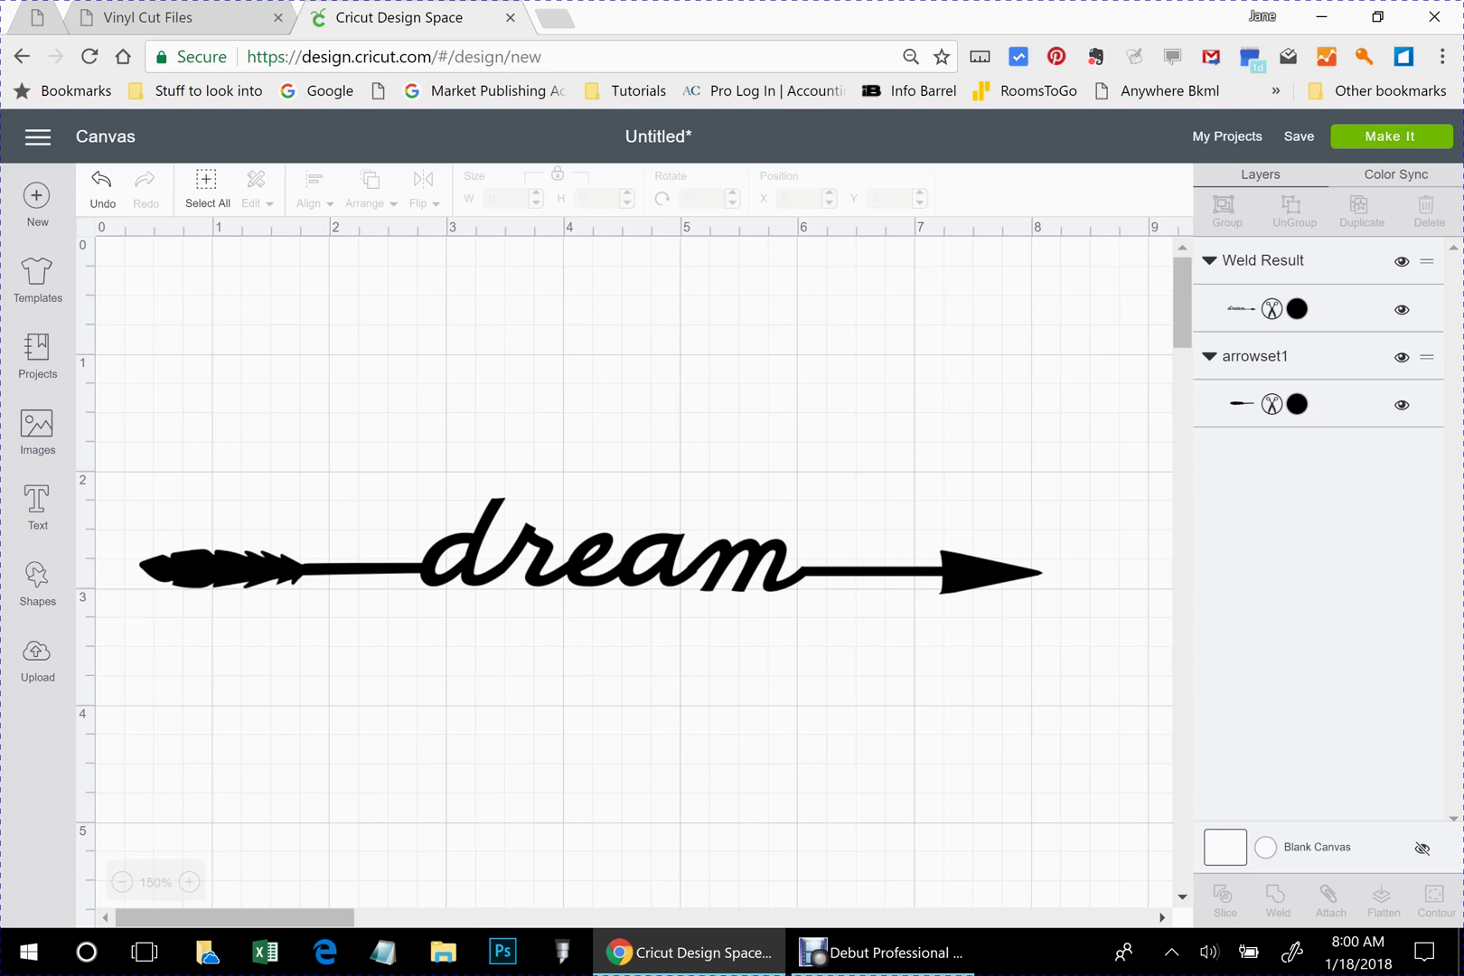
pyautogui.moveTo(337, 487); pyautogui.dragTo(453, 645)
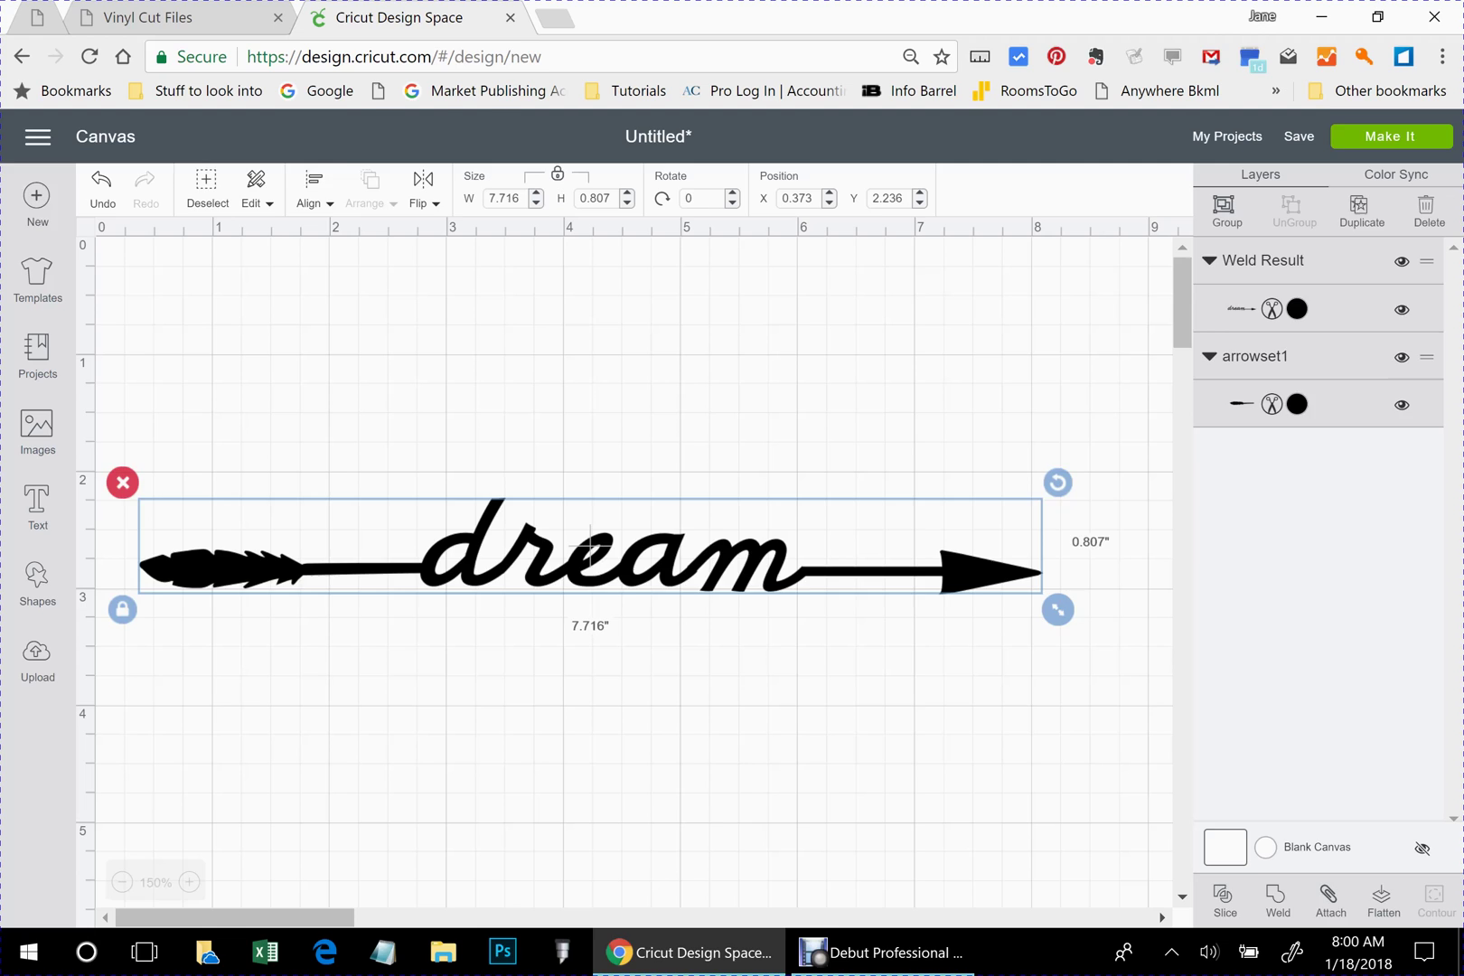
pyautogui.click(1278, 899)
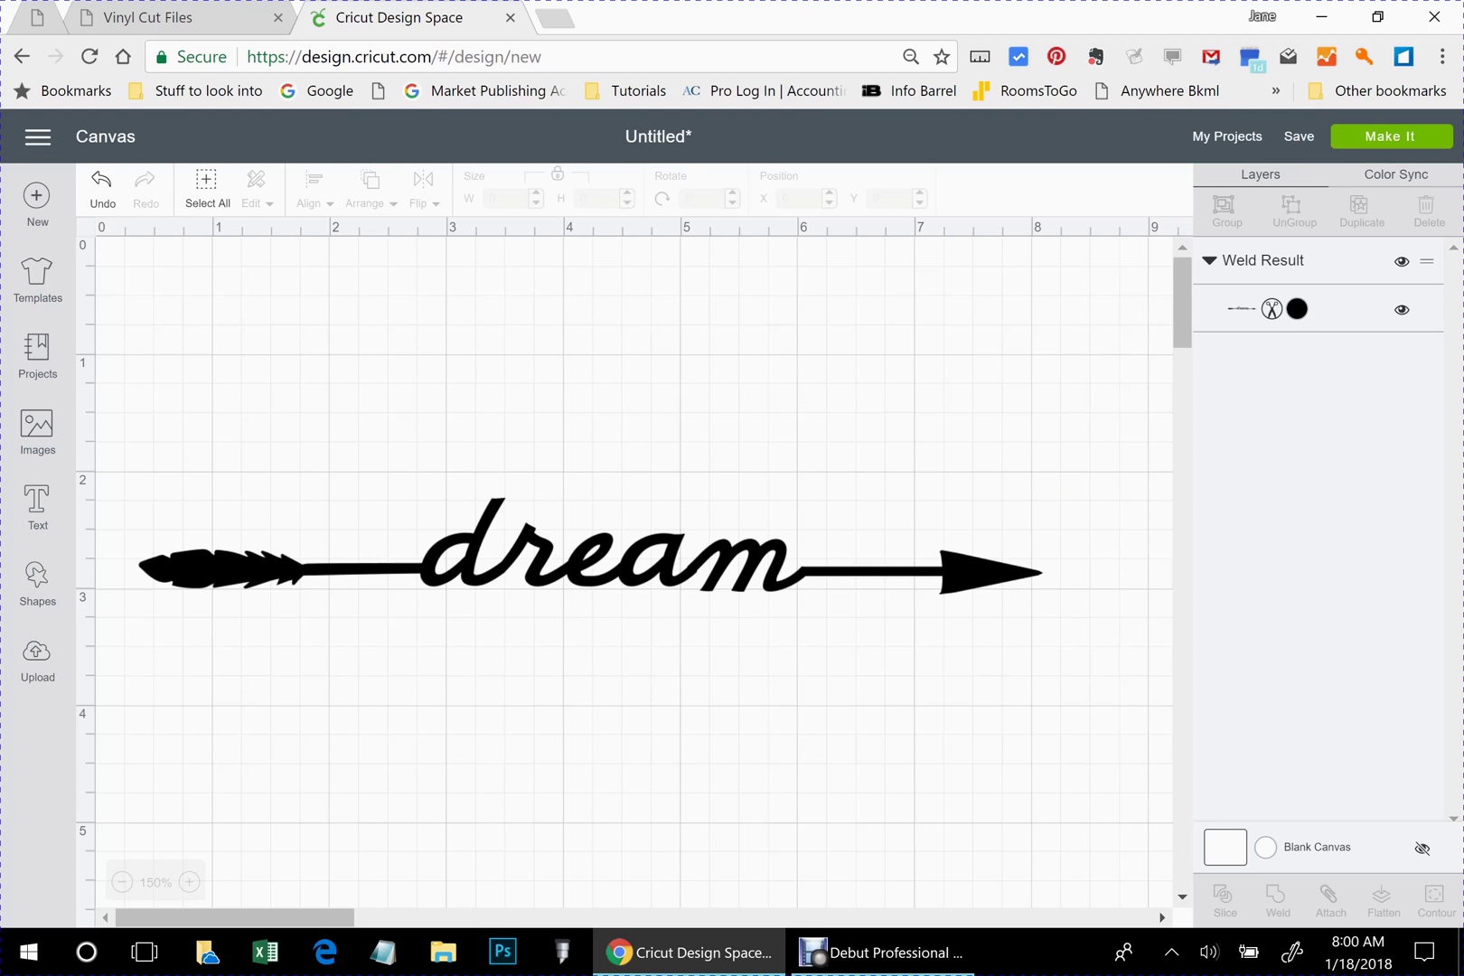
# - Recolor the welded arrow to the basic pink #E54B75
pyautogui.click(591, 545)
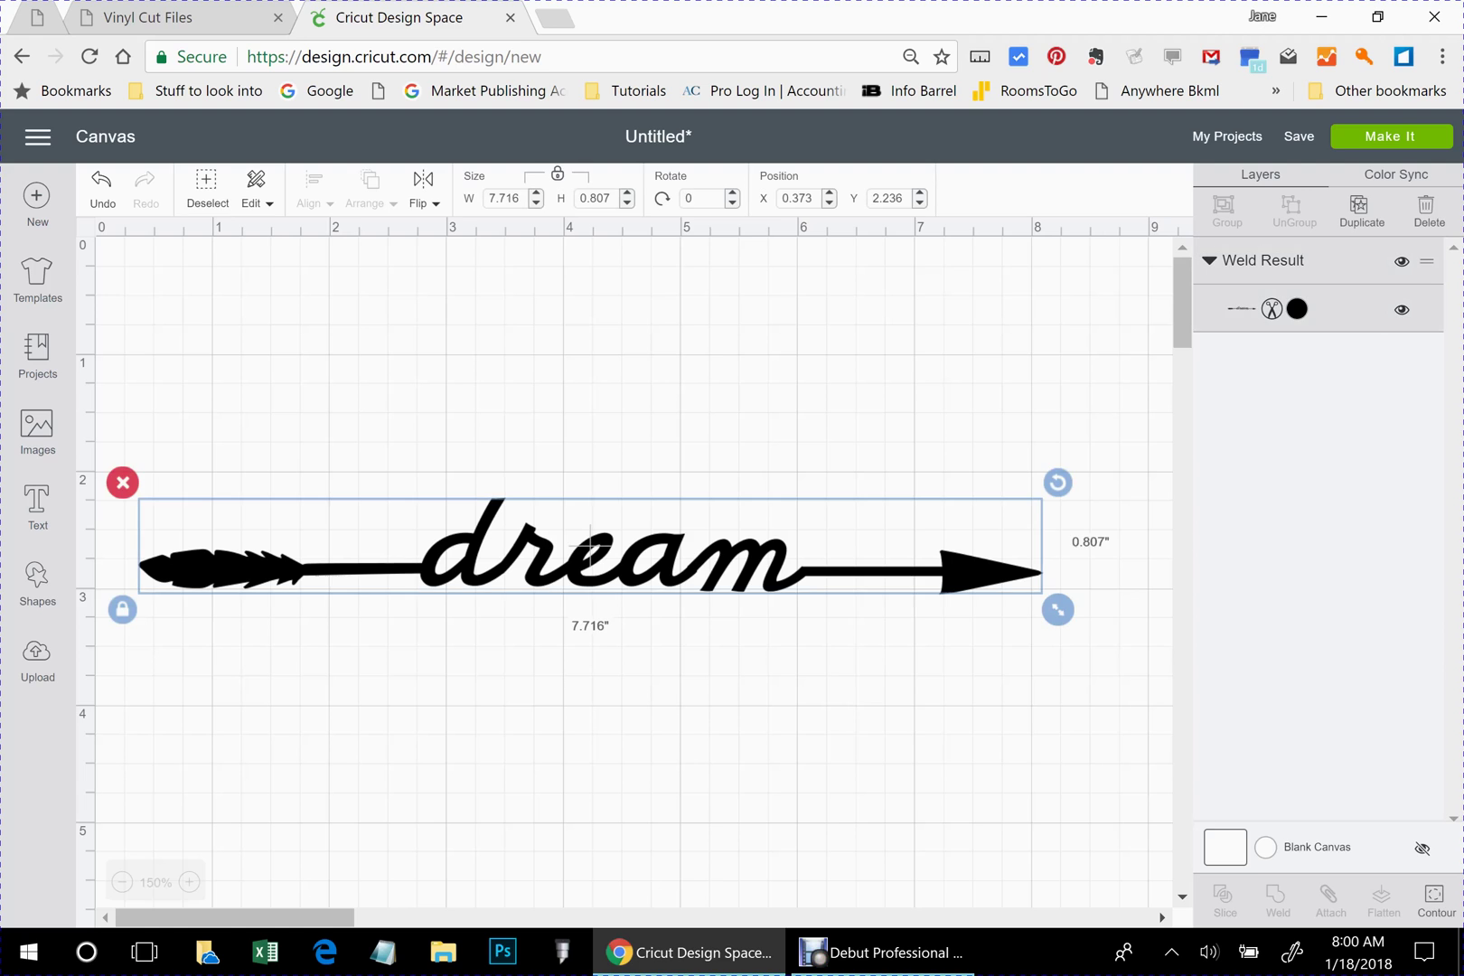
pyautogui.click(1296, 309)
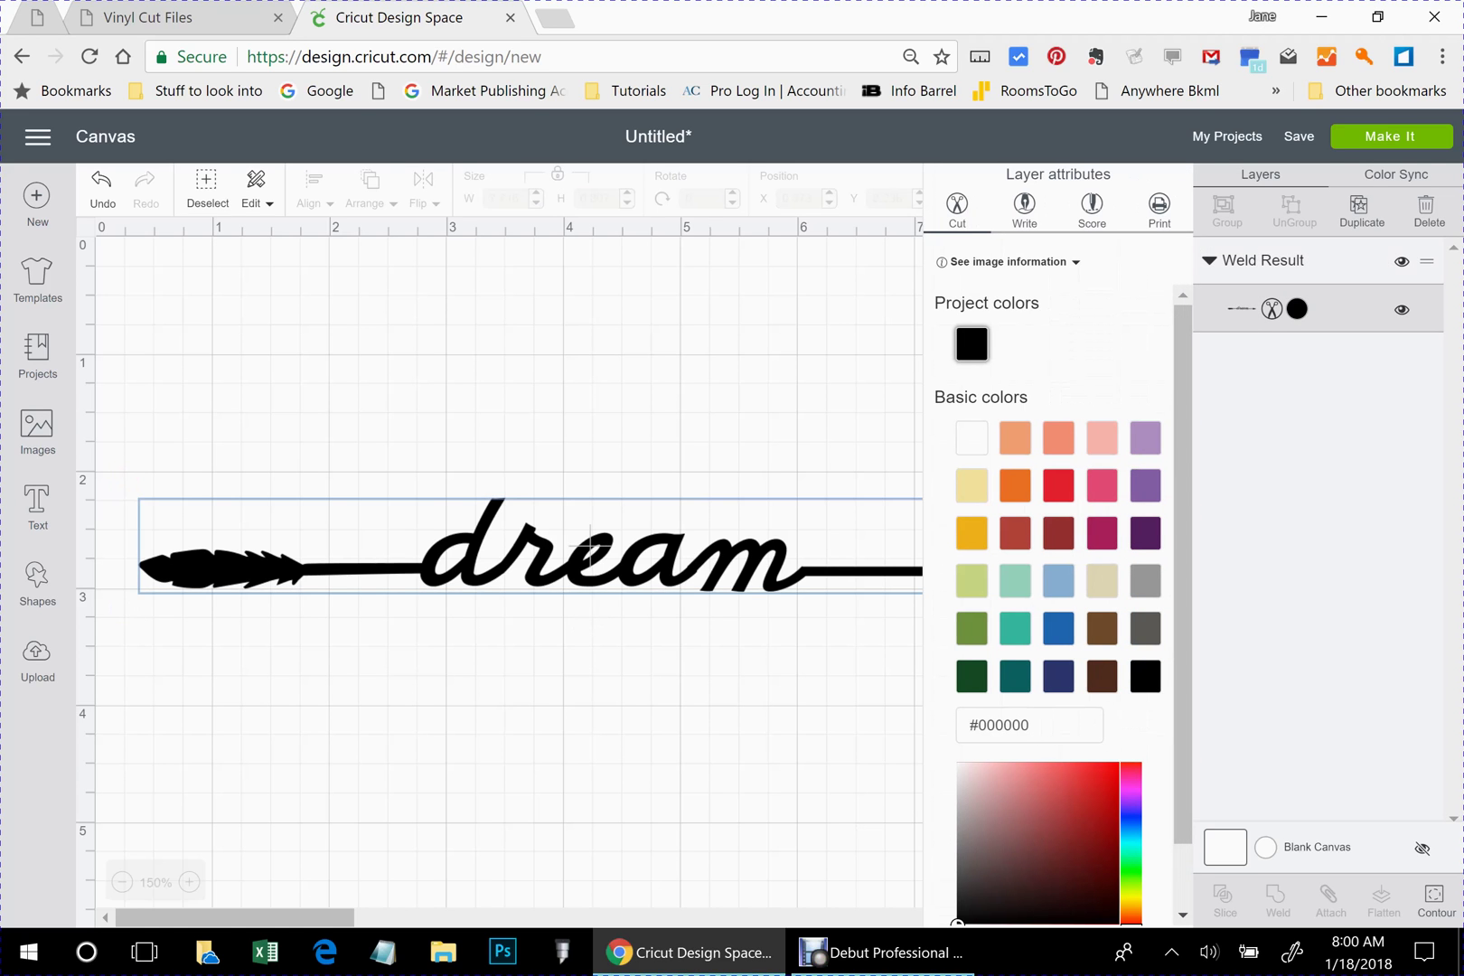
pyautogui.click(1102, 485)
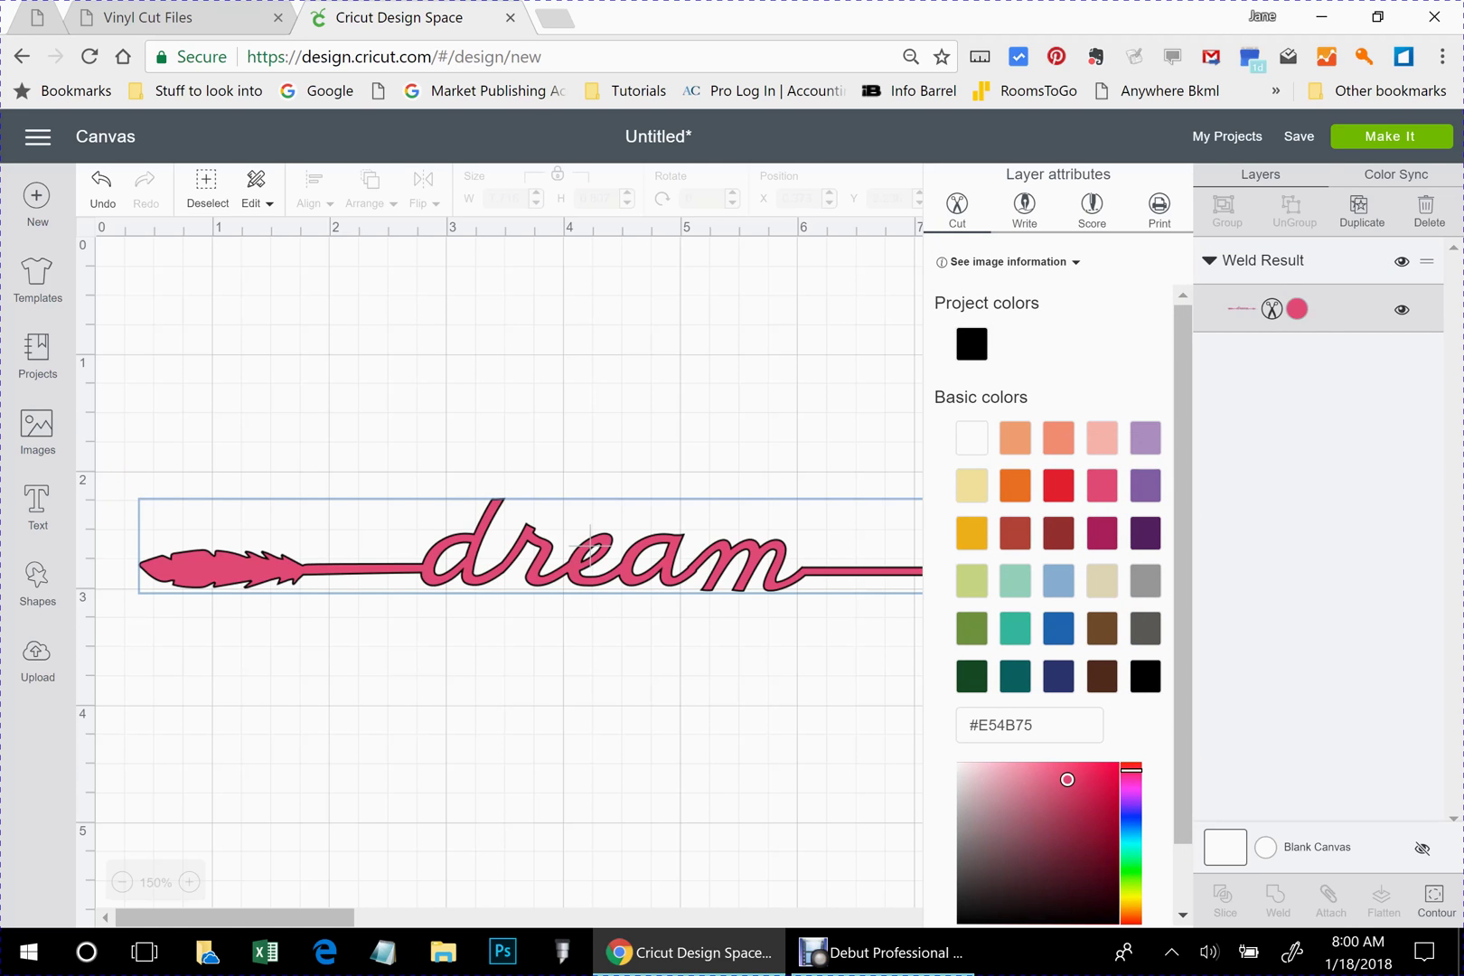
pyautogui.press('Escape')
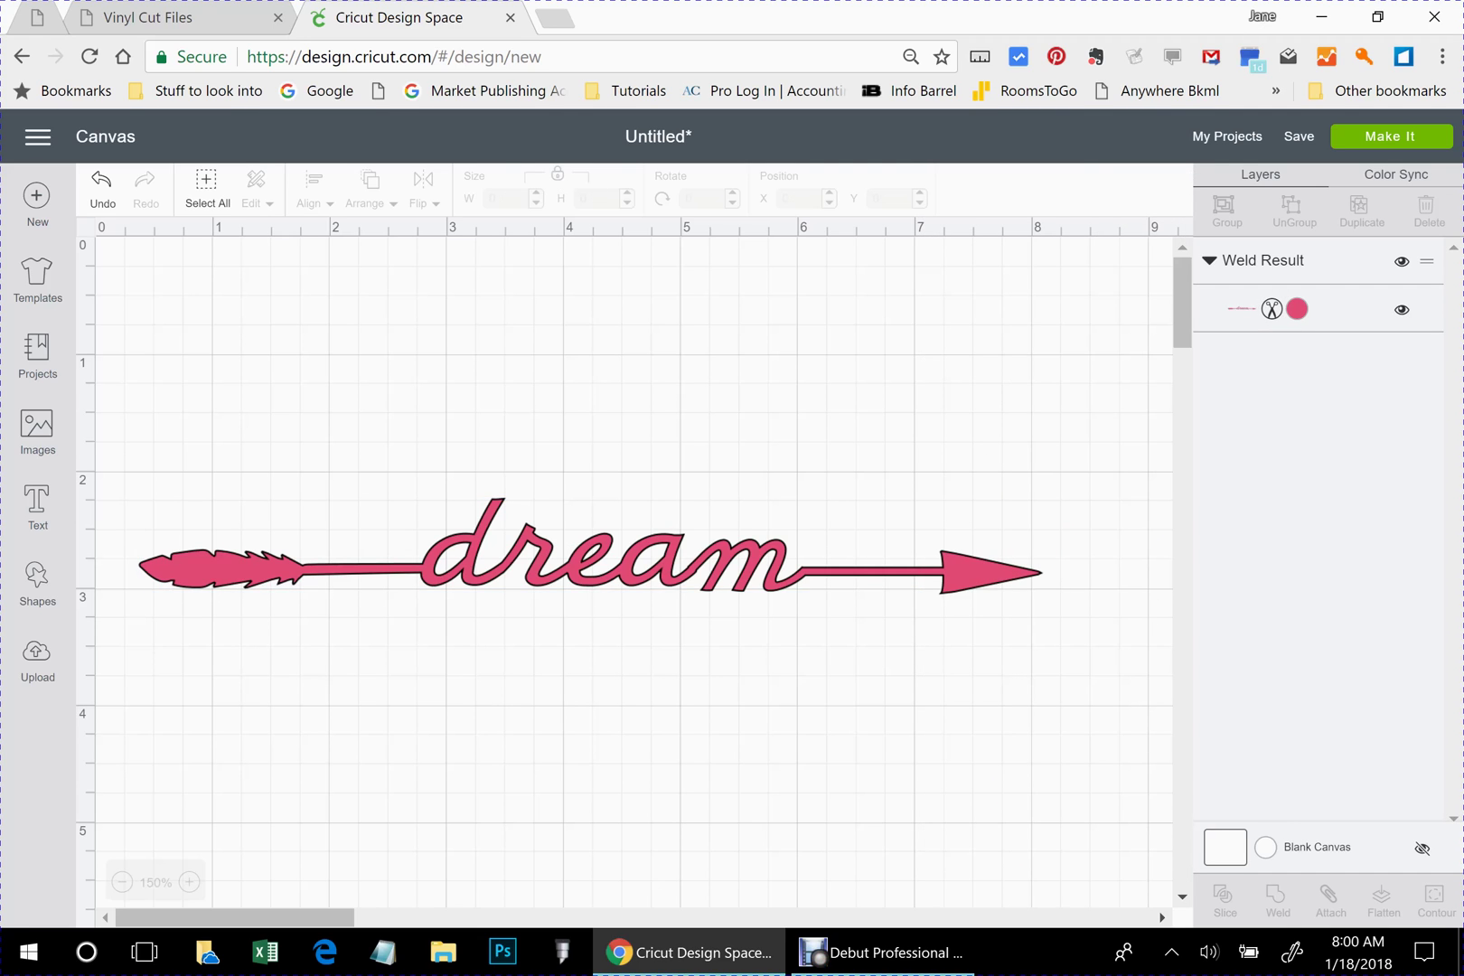
# - Move the decal up to about X 0.53, Y 1.23 inches, and preview it on the cutting mat before returning to the canvas
pyautogui.moveTo(590, 545); pyautogui.dragTo(608, 426)
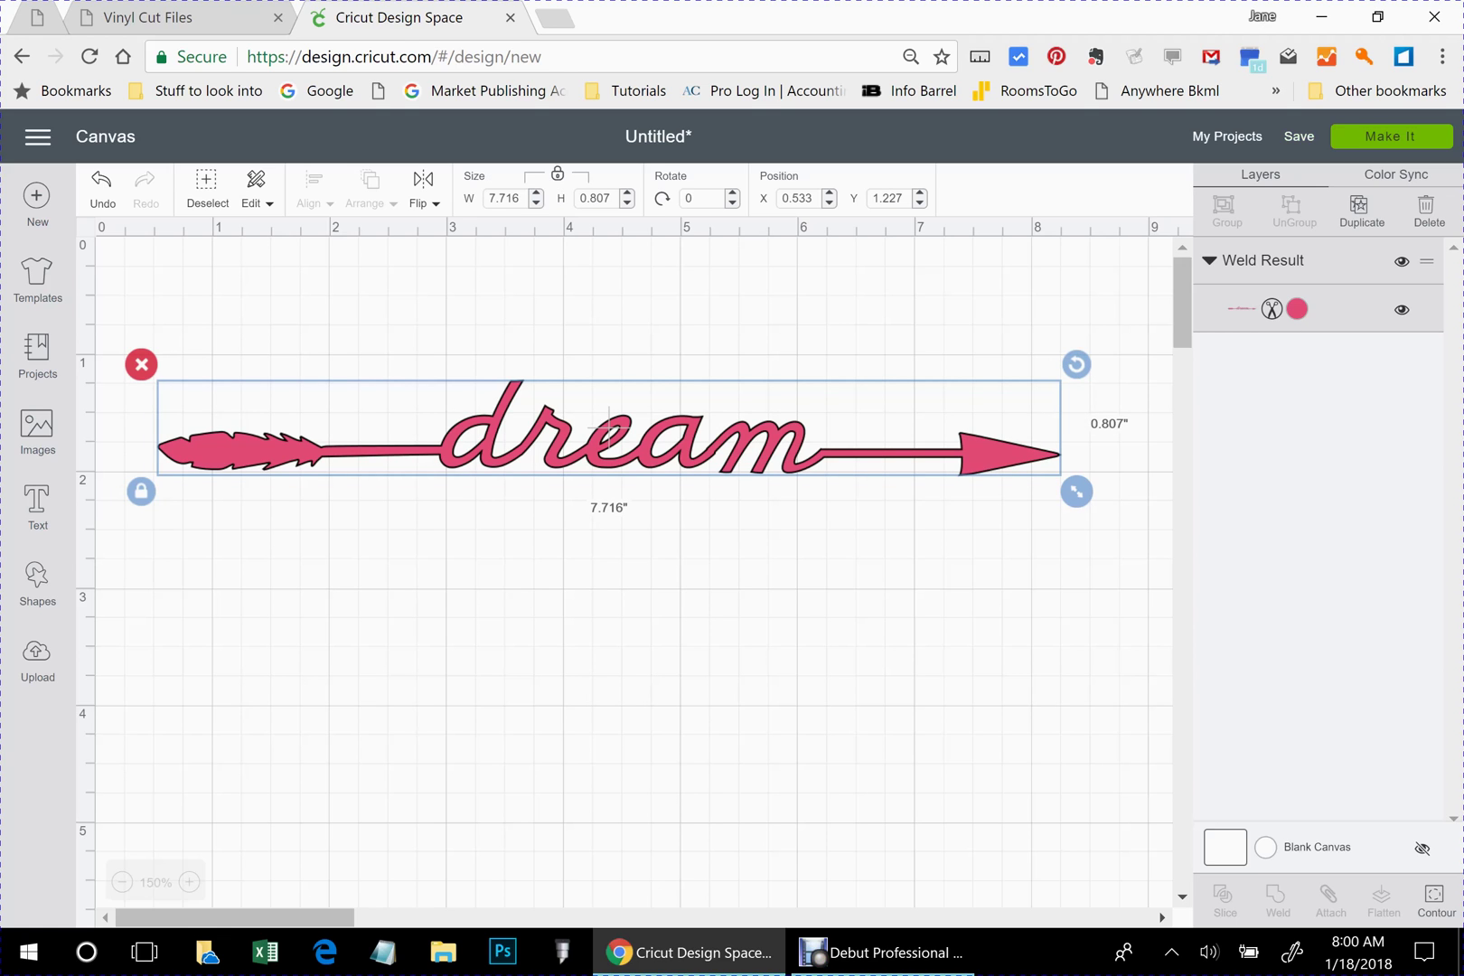
pyautogui.click(1390, 136)
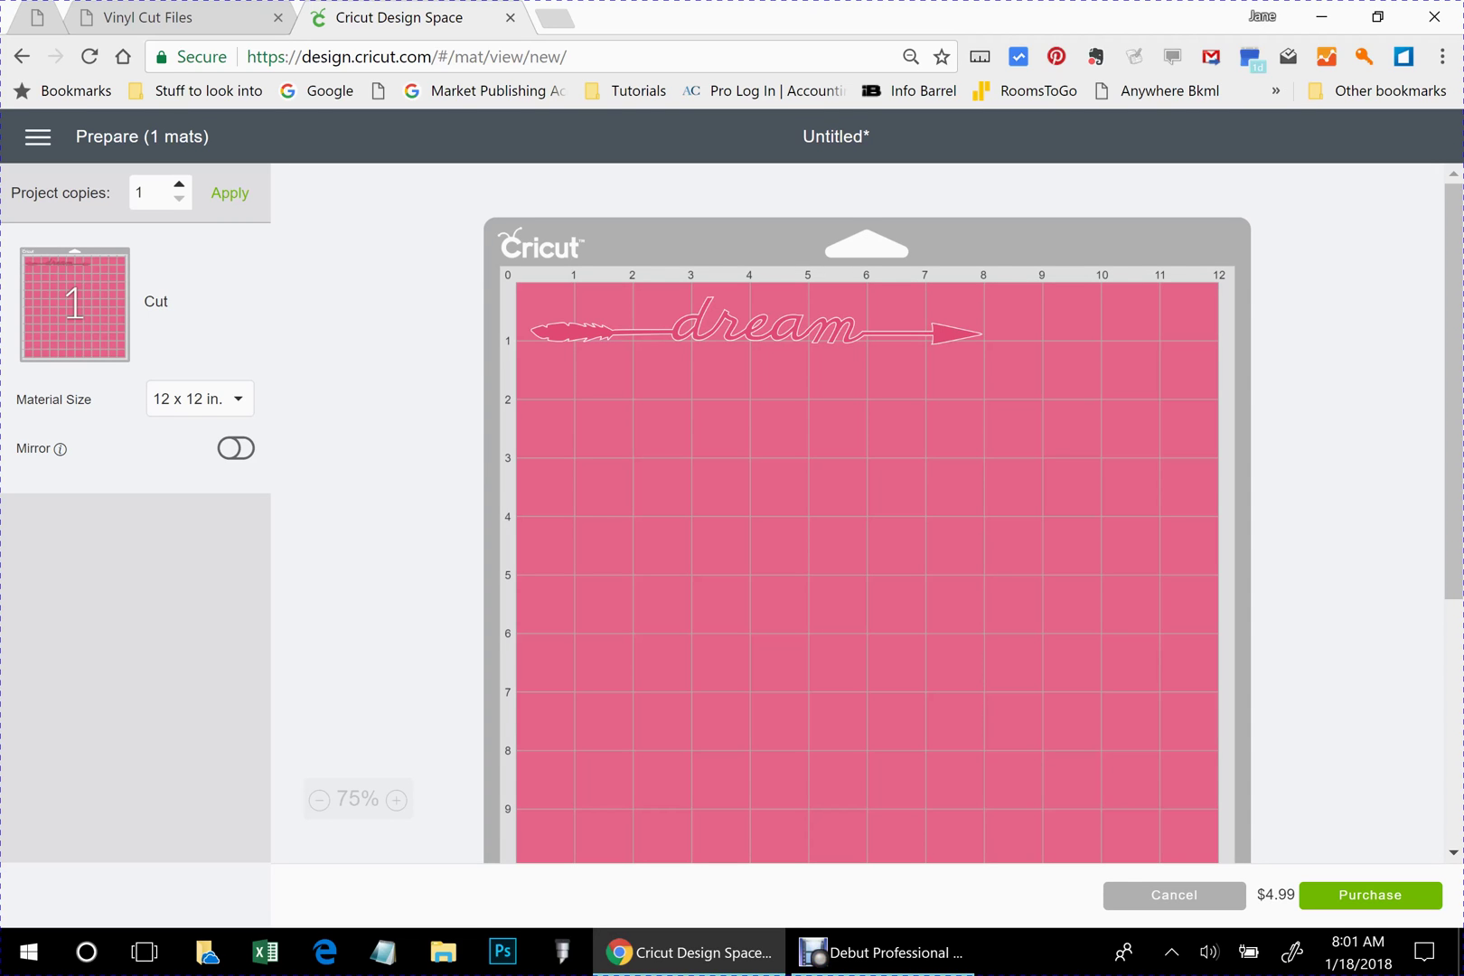
pyautogui.hotkey('alt', 'Left')
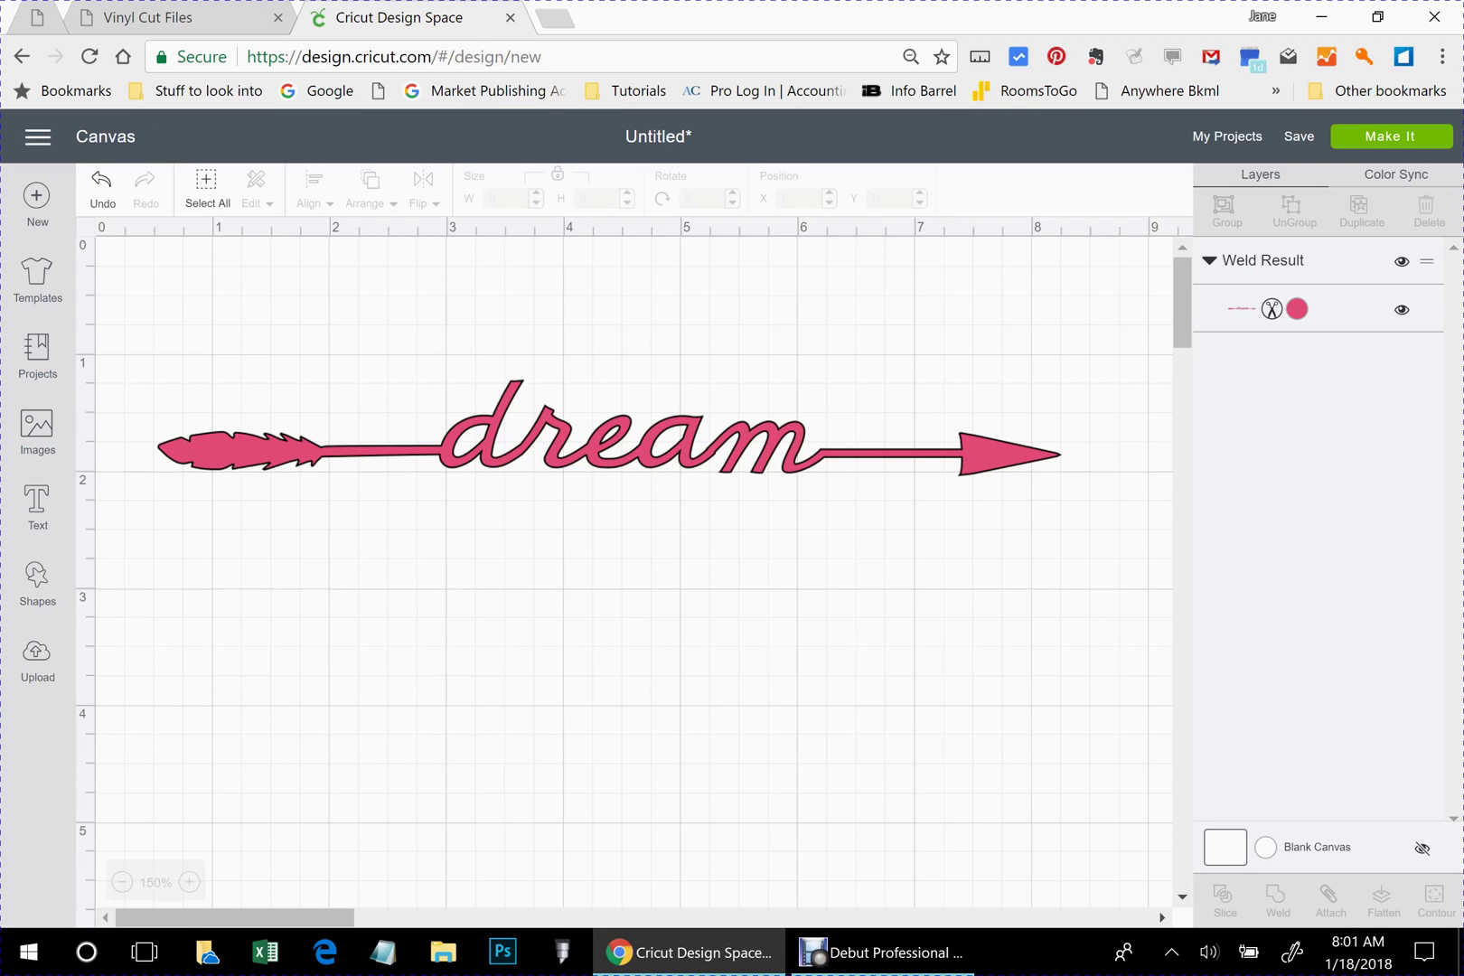
# - Insert the uploaded arrowset1 image on the canvas and scale it down to about 4.53 × 3.97 inches
pyautogui.click(37, 660)
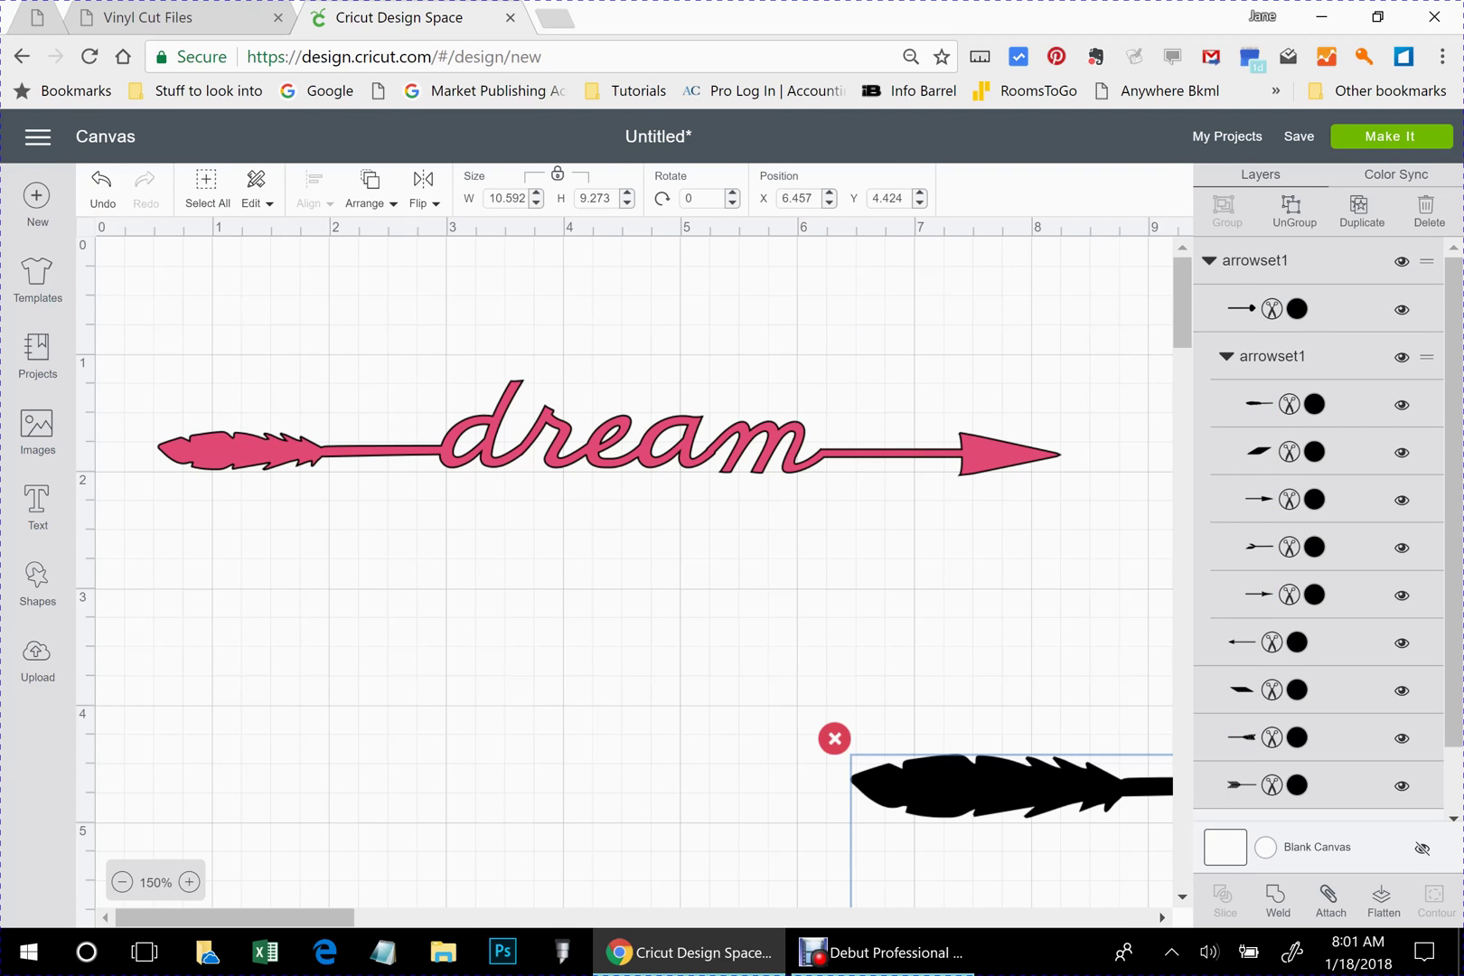
pyautogui.click(122, 882)
pyautogui.click(122, 881)
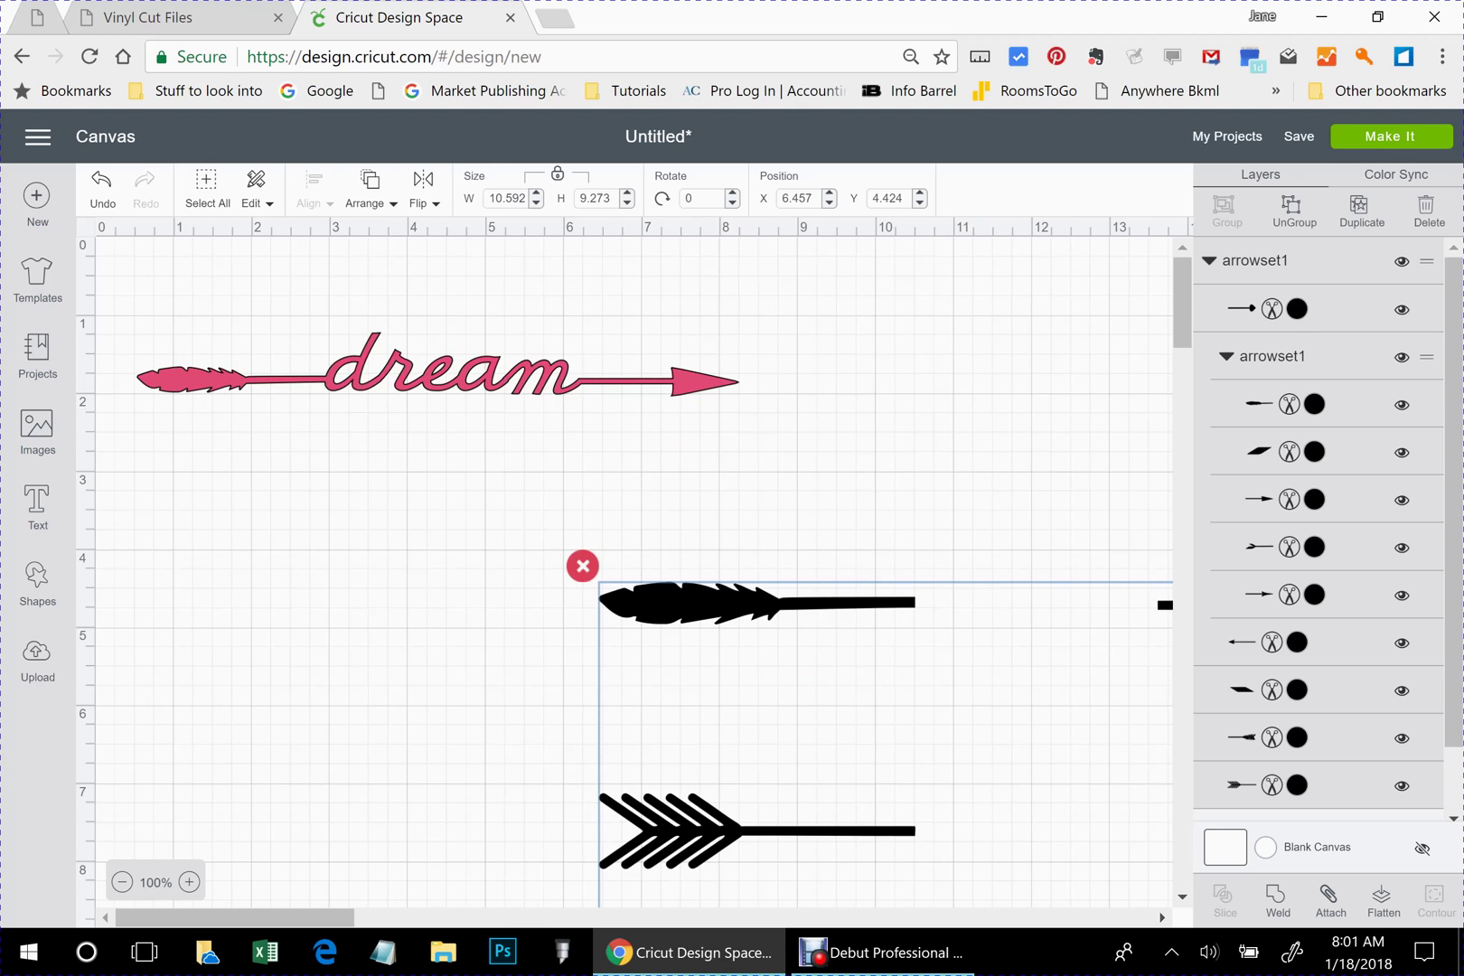
pyautogui.click(122, 881)
pyautogui.click(122, 881)
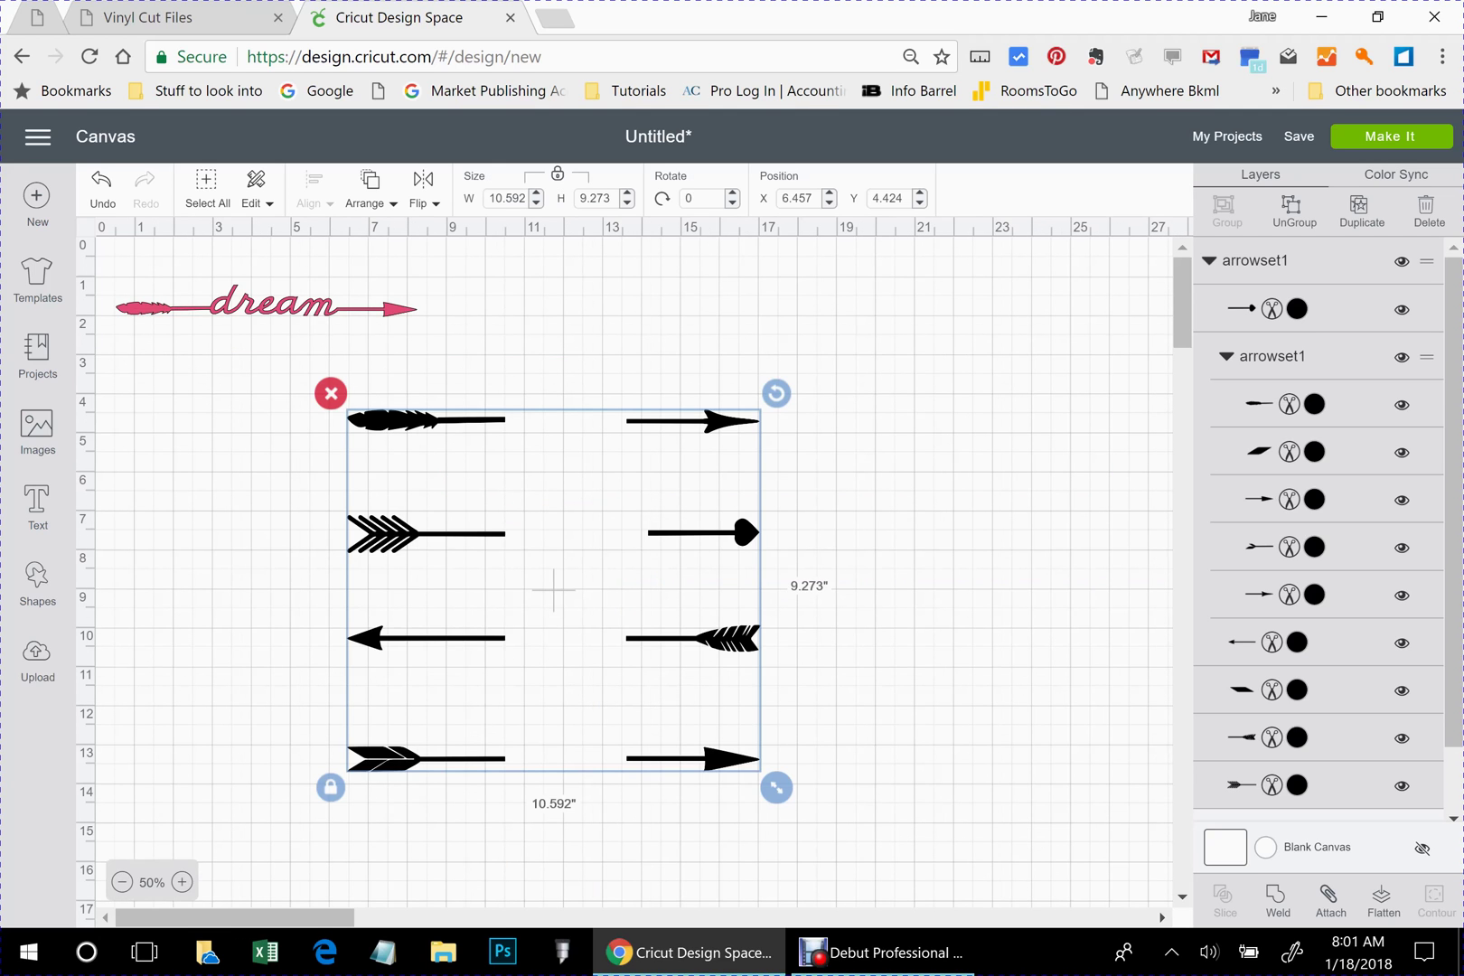
pyautogui.moveTo(655, 681); pyautogui.dragTo(539, 581)
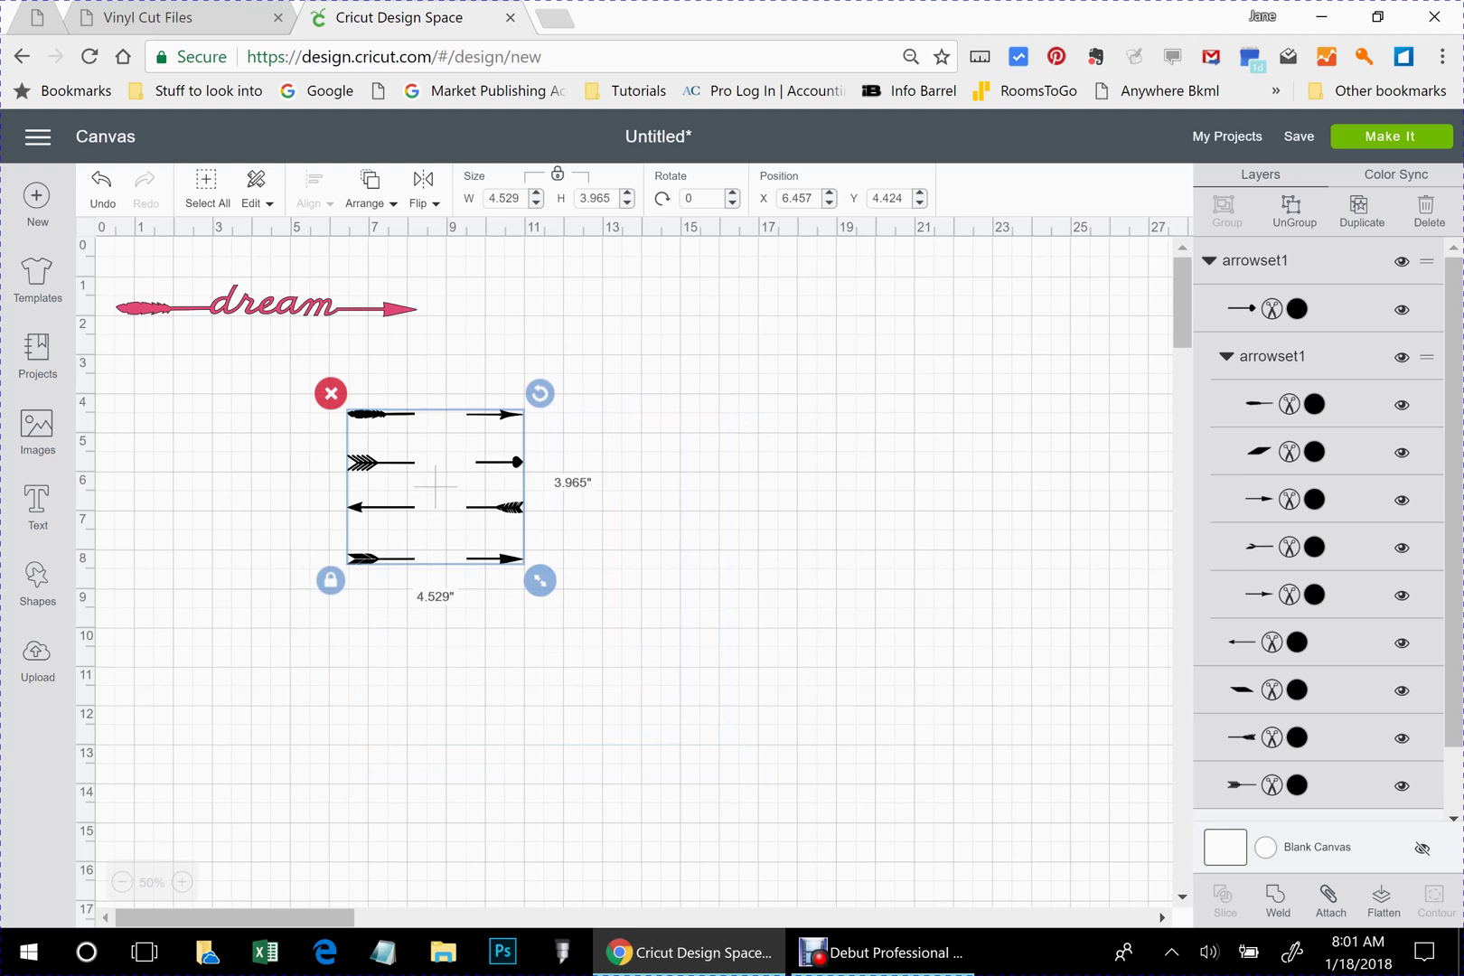
# - Move the arrow set beneath the finished decal, to about X 1.86, Y 3.52 inches, and inspect its individual pieces up close
pyautogui.moveTo(435, 486); pyautogui.dragTo(255, 451)
pyautogui.click(181, 881)
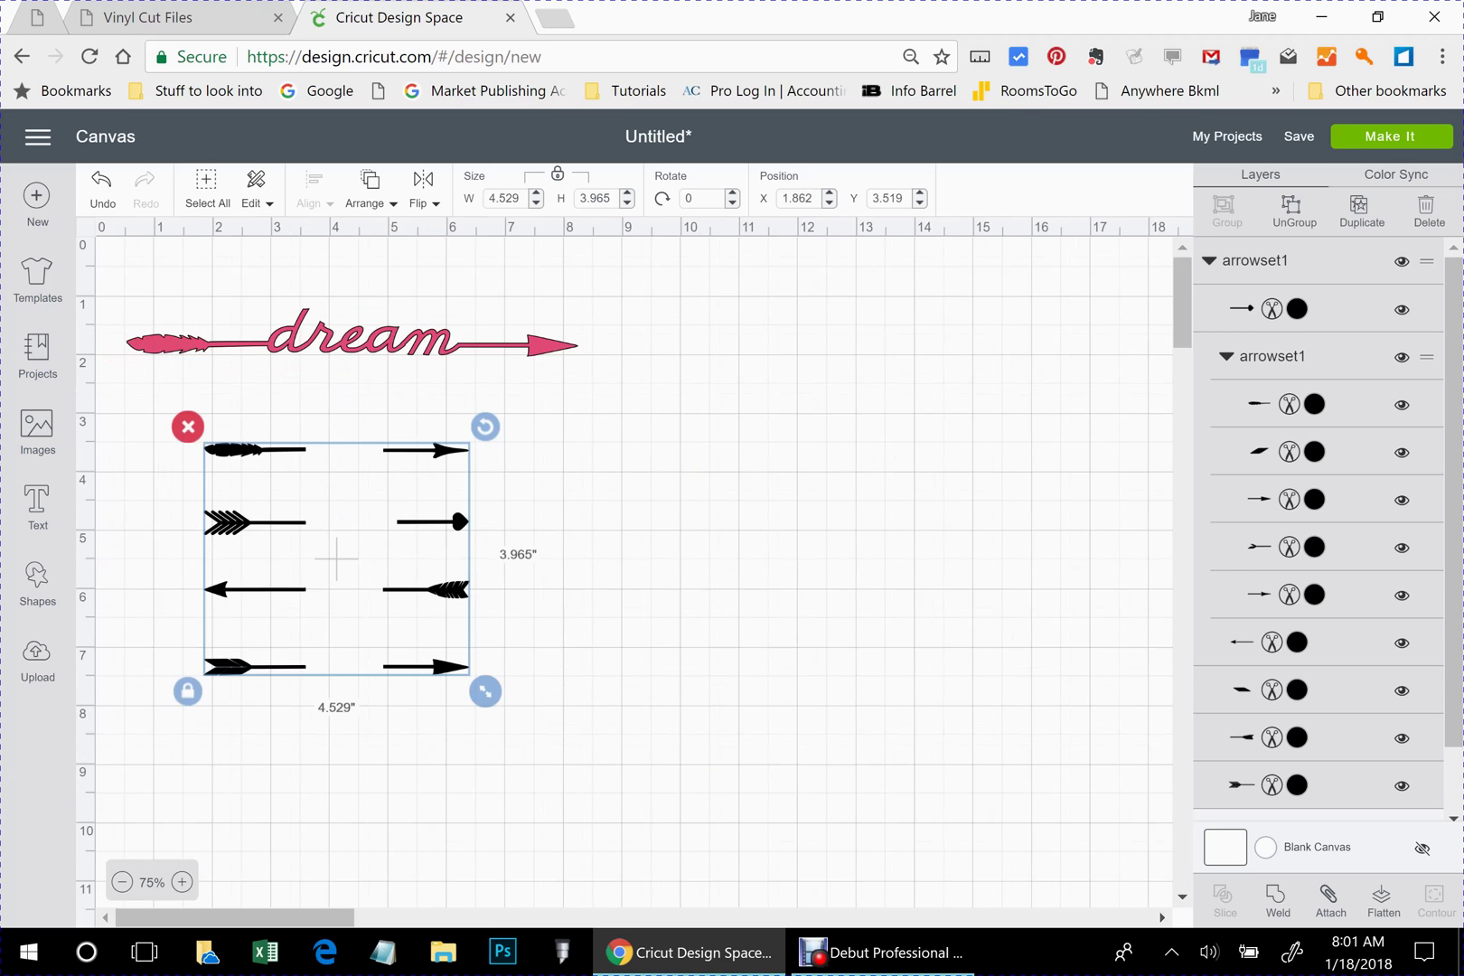
pyautogui.click(181, 881)
pyautogui.click(188, 882)
pyautogui.click(189, 881)
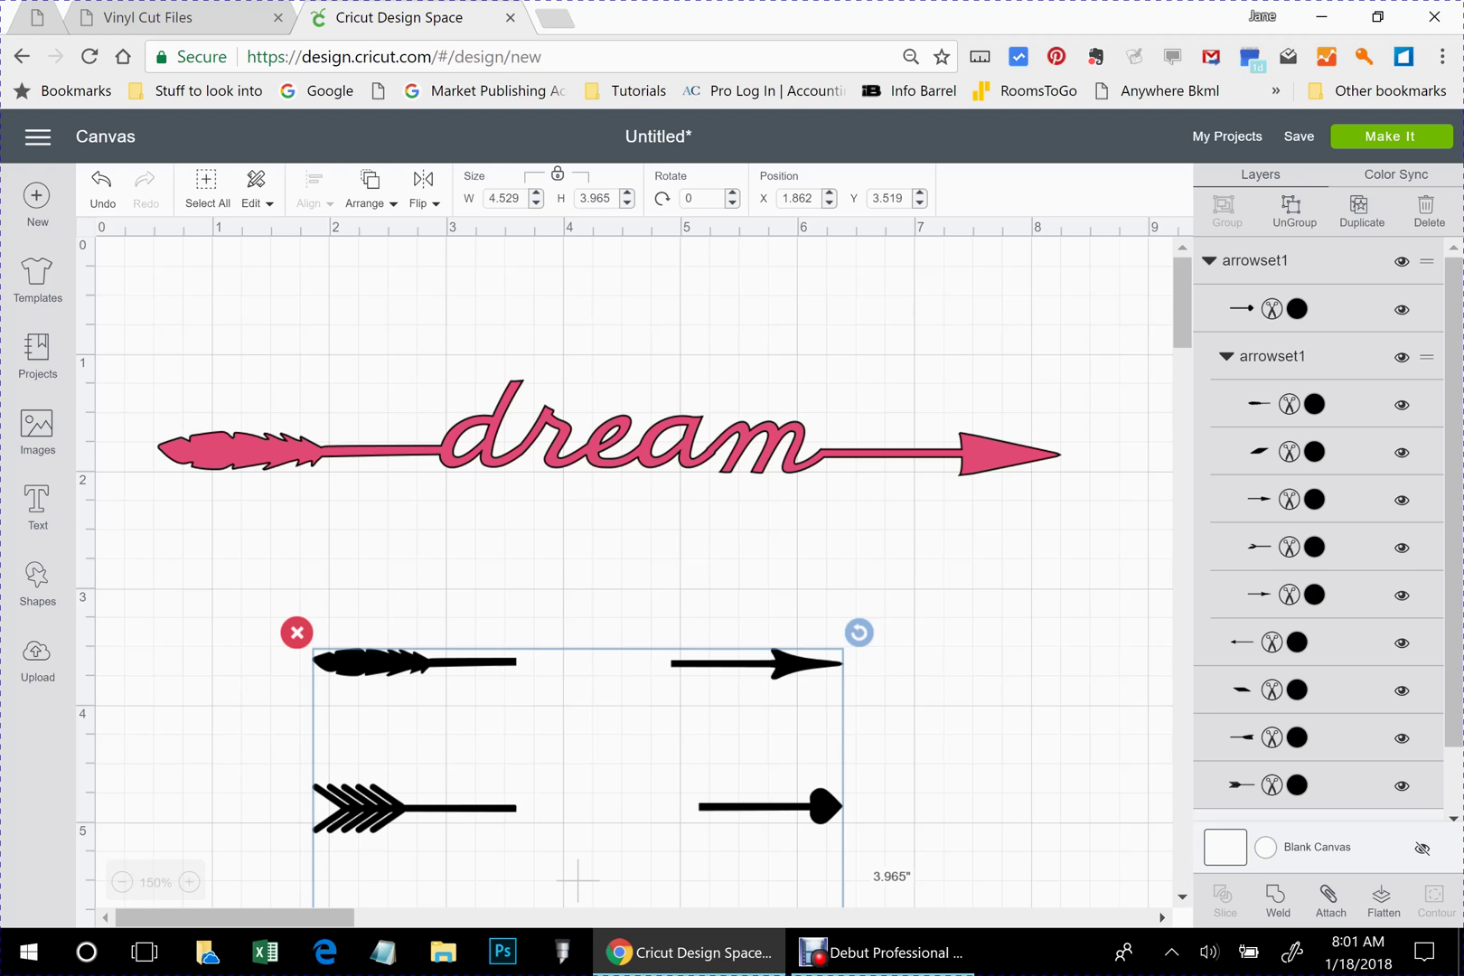
pyautogui.scroll(-5, 624, 578)
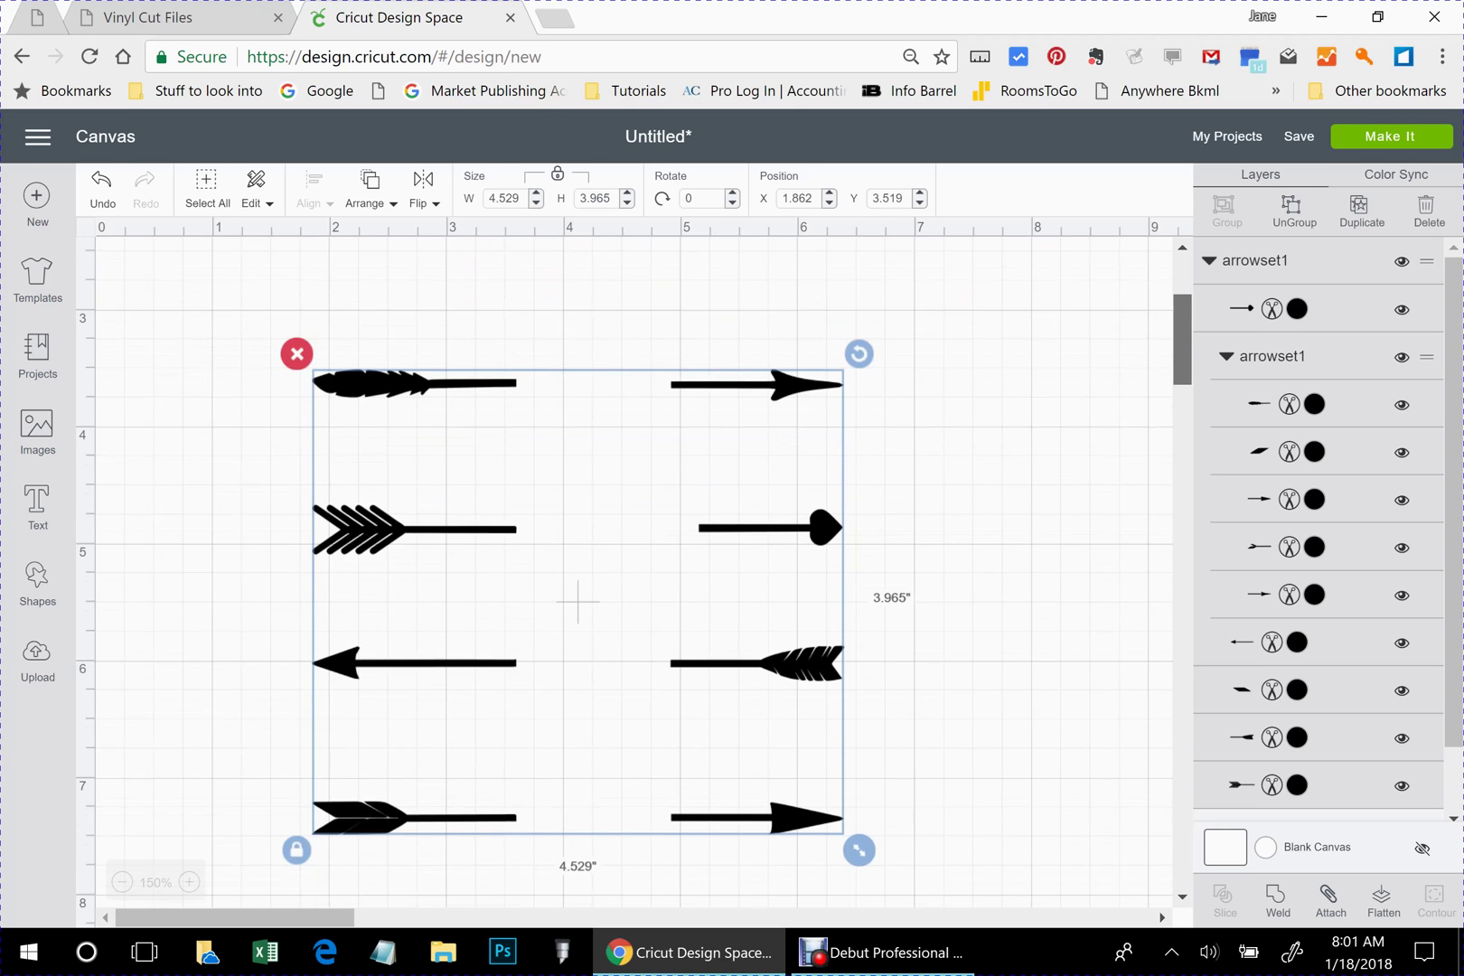
pyautogui.scroll(1, 624, 579)
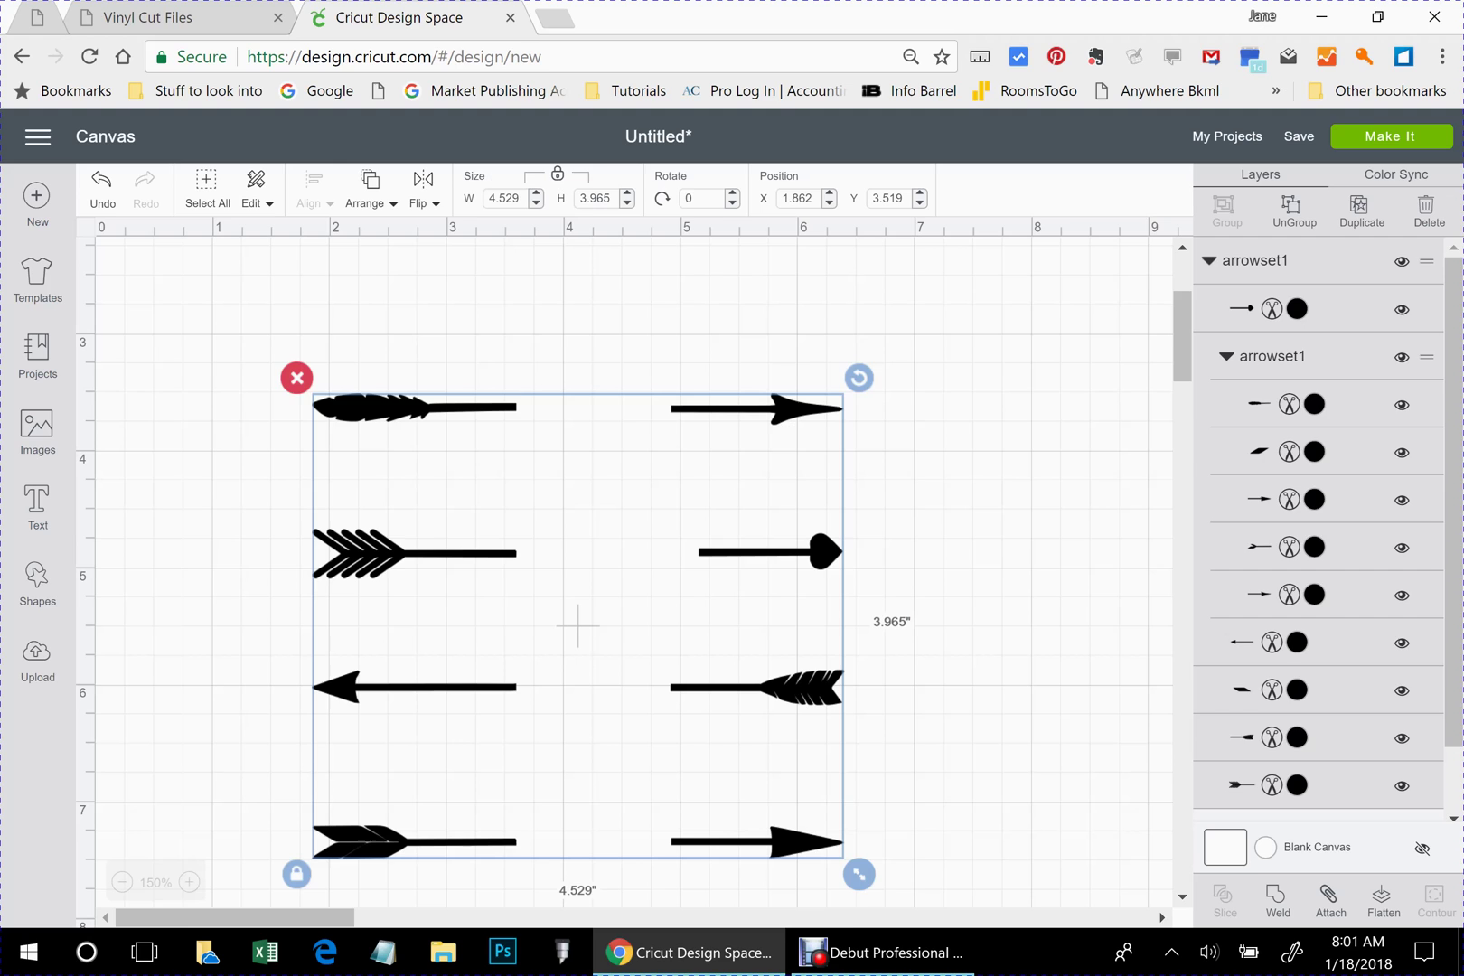
pyautogui.click(849, 952)
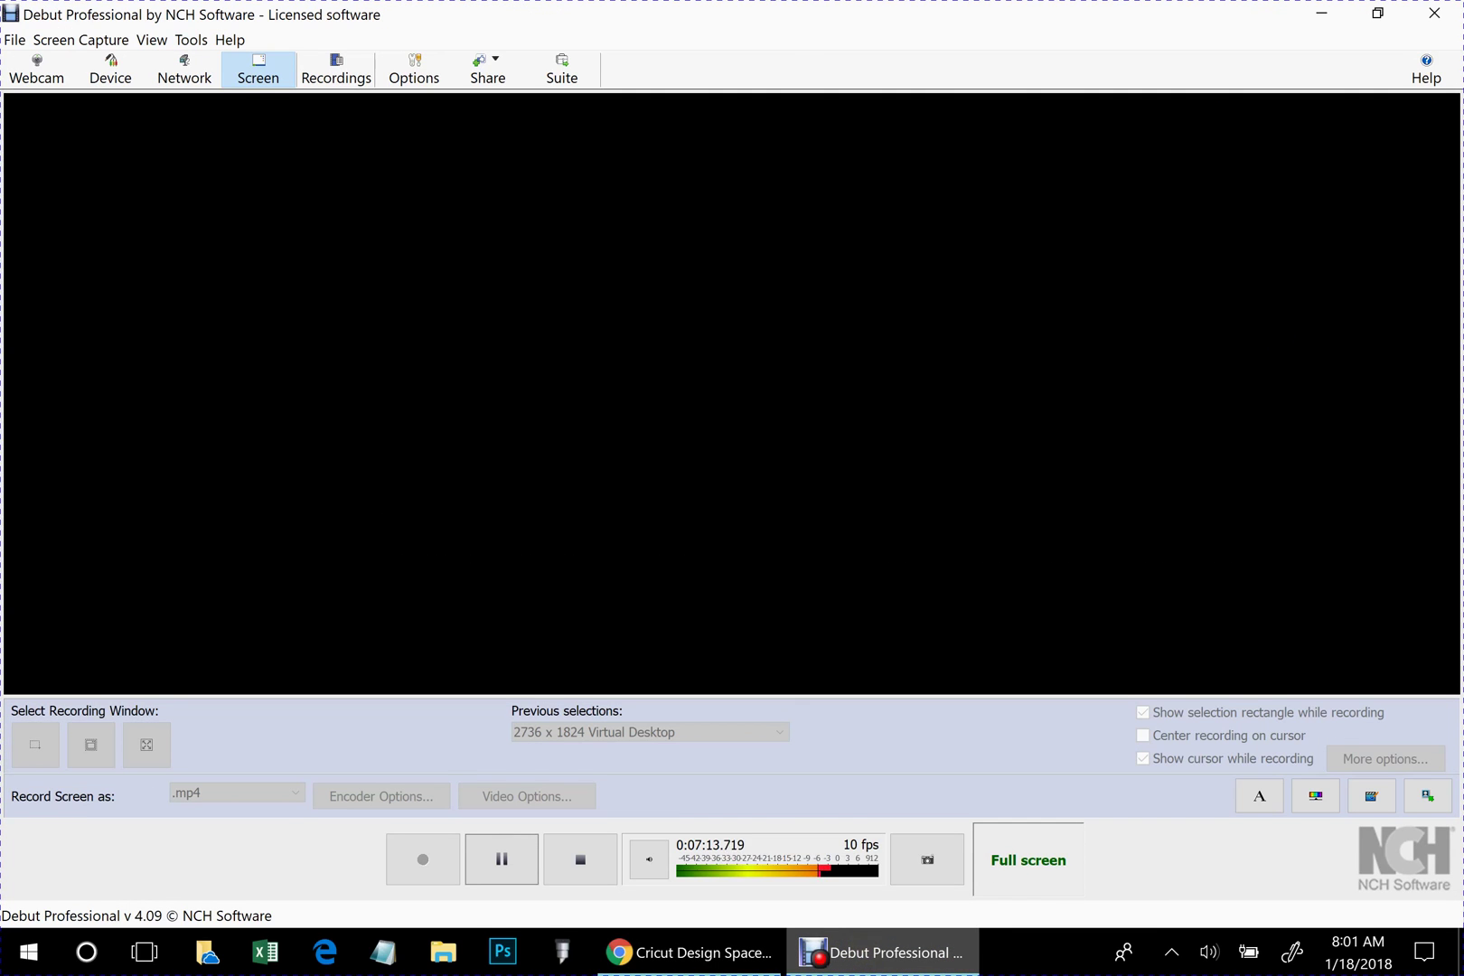